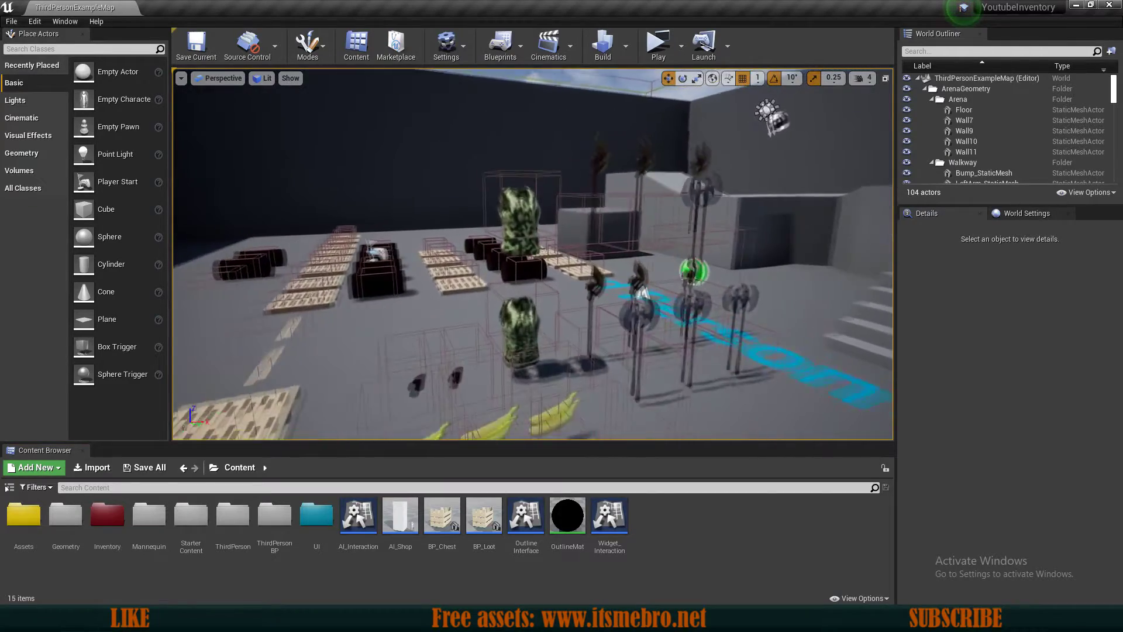
pyautogui.press('s')
pyautogui.press('d')
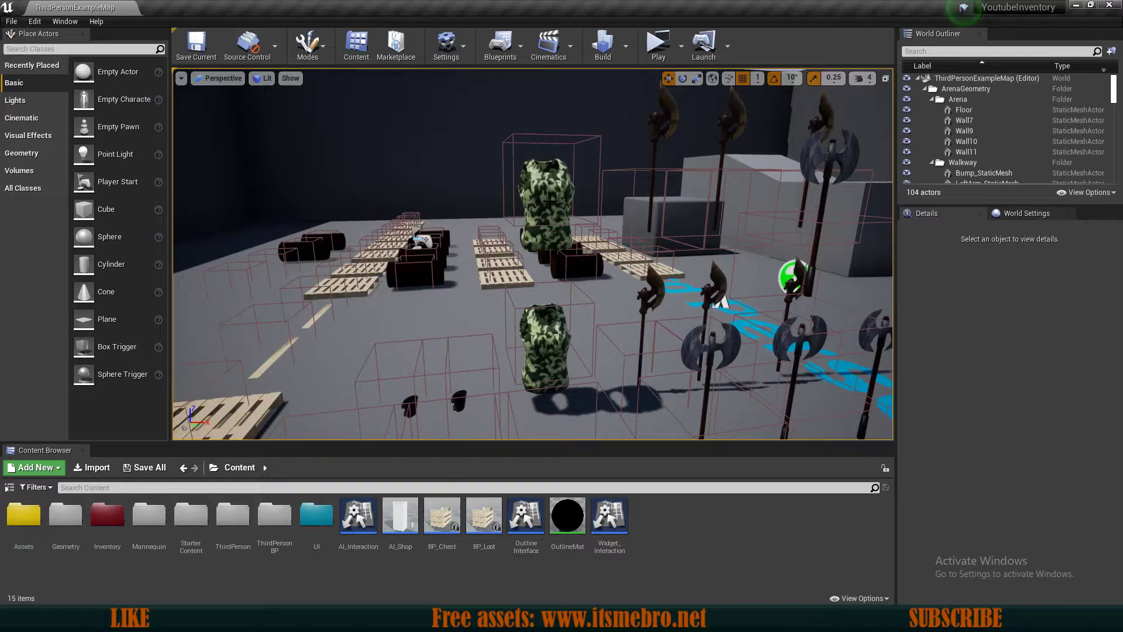
pyautogui.press('s')
pyautogui.moveTo(475, 213); pyautogui.dragTo(556, 216, button='right')
pyautogui.scroll(2, 532, 253)
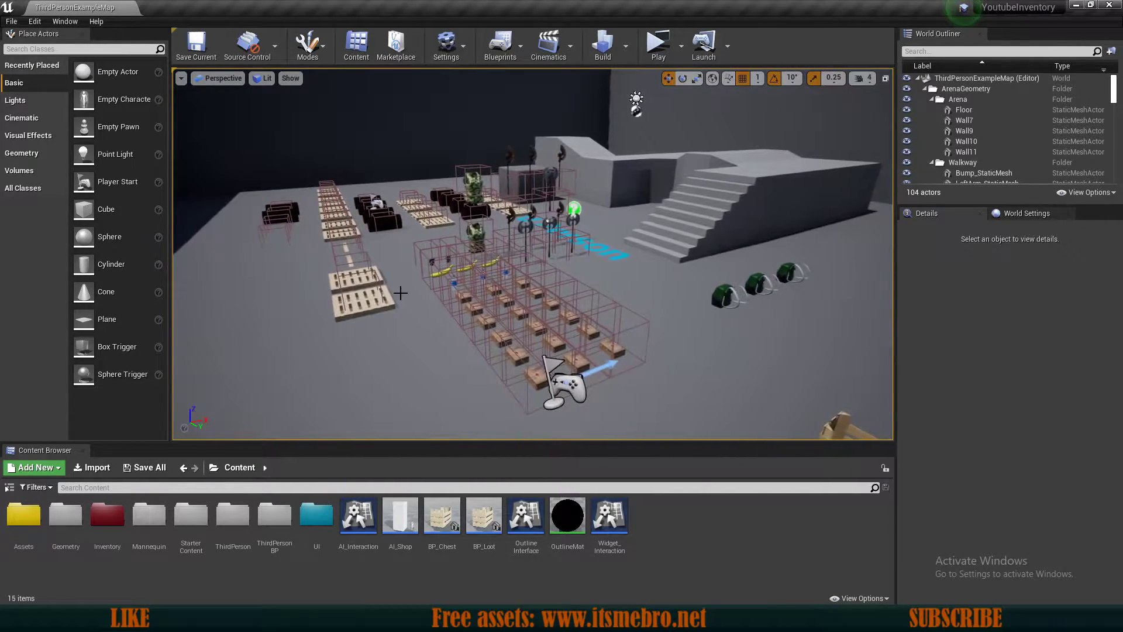
# Open the S_Inventory structure from the Structures folder inside Inventory.
pyautogui.doubleClick(107, 515)
pyautogui.doubleClick(65, 518)
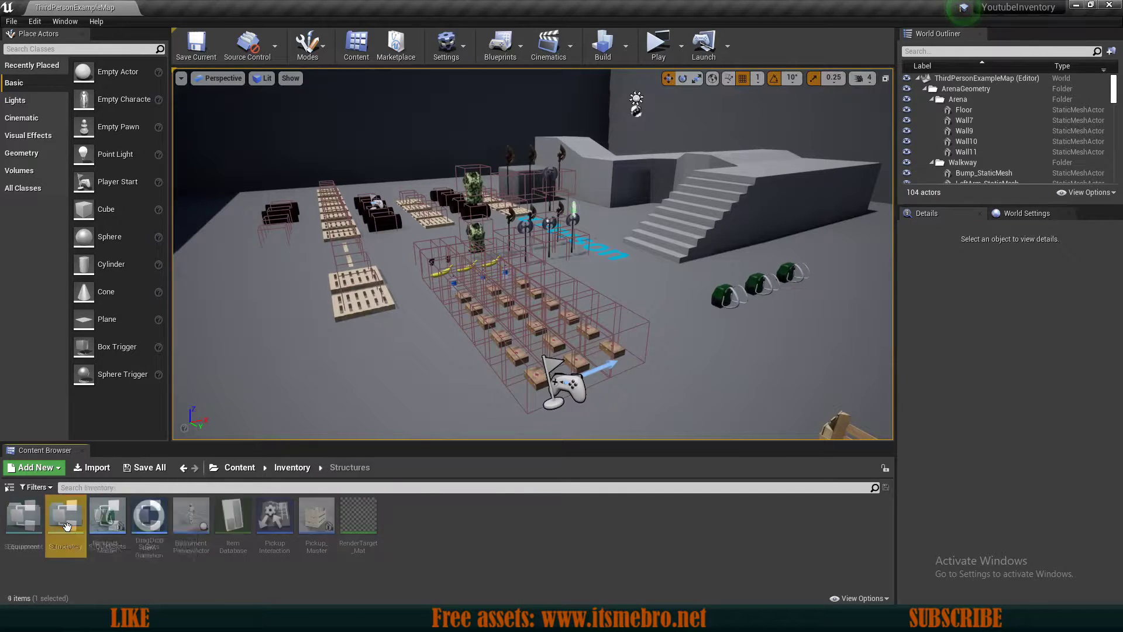
pyautogui.click(67, 522)
pyautogui.doubleClick(66, 520)
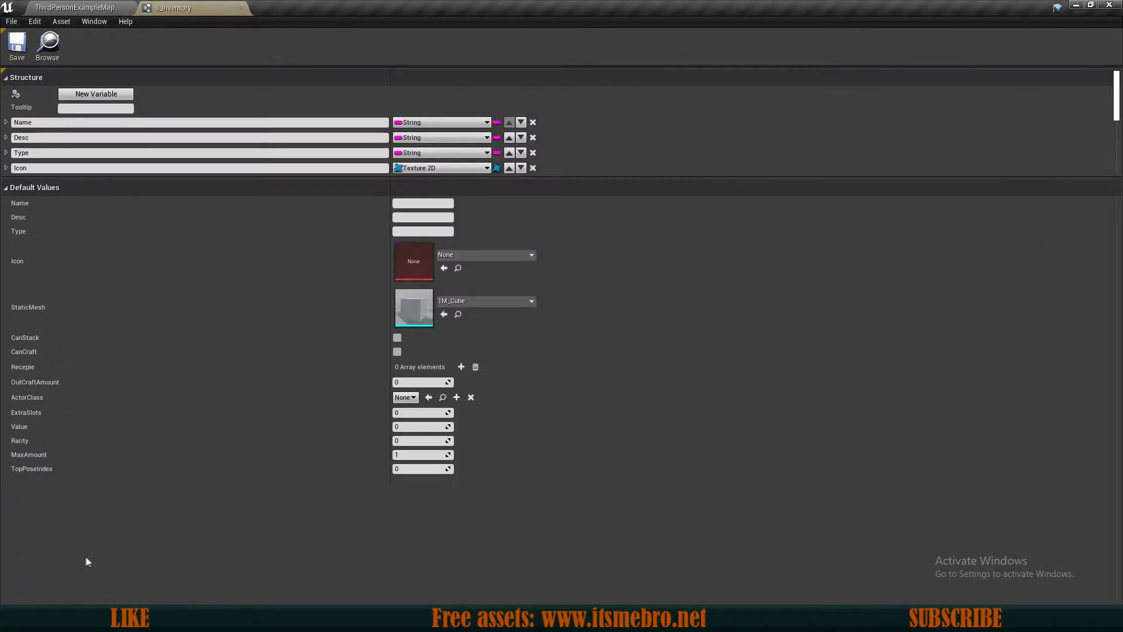
# Add a variable named SkeletalMesh to the structure and set its type to Skeletal Mesh.
pyautogui.moveTo(395, 179); pyautogui.dragTo(406, 354)
pyautogui.click(118, 95)
pyautogui.click(97, 94)
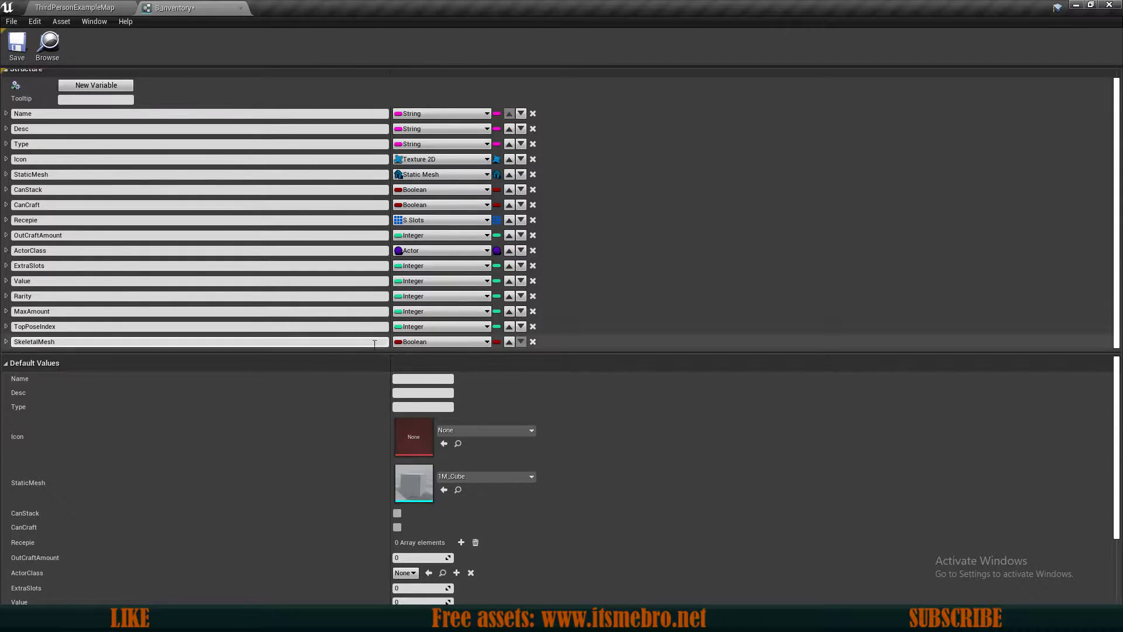
pyautogui.click(409, 342)
pyautogui.write('skeletal')
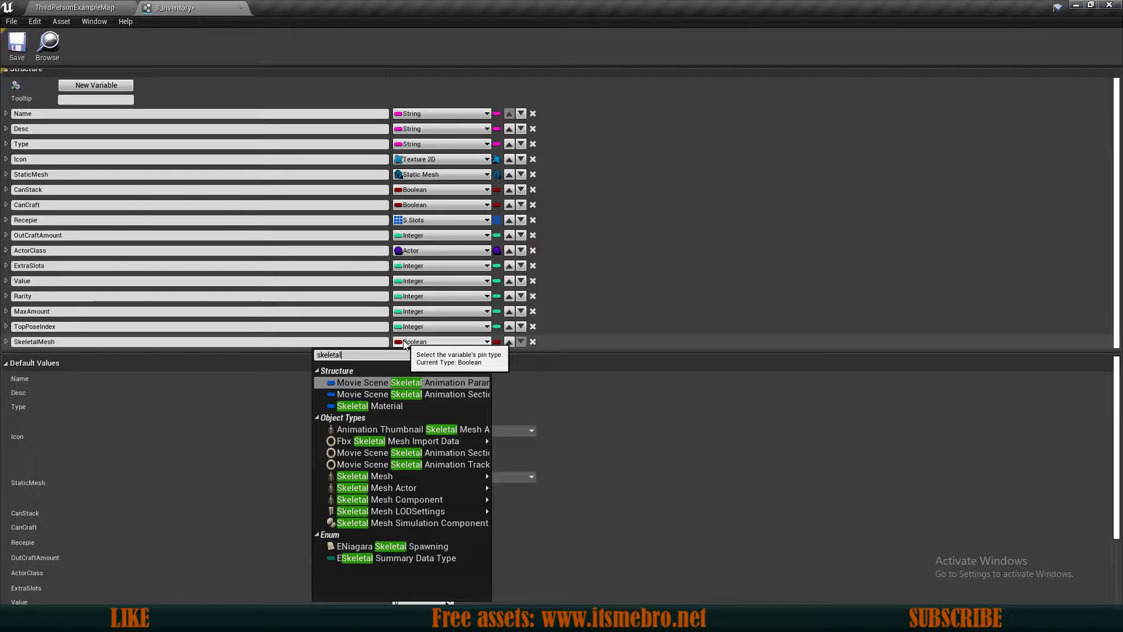
pyautogui.click(536, 524)
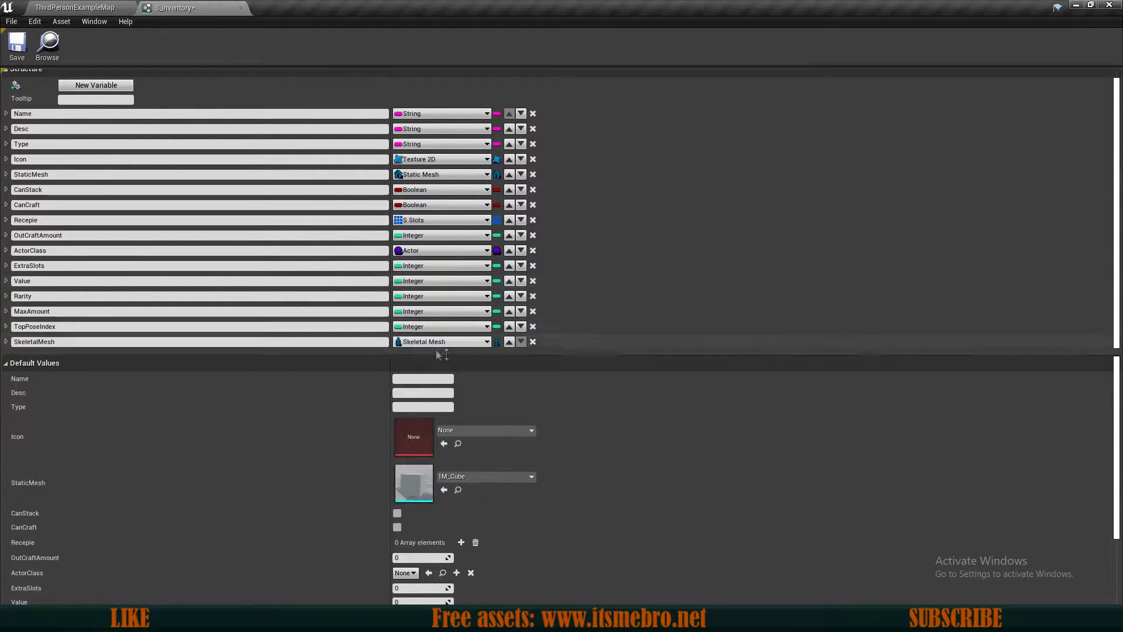
# Move the SkeletalMesh variable up to directly below StaticMesh and save the structure.
pyautogui.click(509, 342)
pyautogui.click(509, 326)
pyautogui.click(509, 312)
pyautogui.click(509, 296)
pyautogui.click(509, 281)
pyautogui.click(509, 265)
pyautogui.click(509, 250)
pyautogui.click(509, 235)
pyautogui.click(509, 220)
pyautogui.click(509, 205)
pyautogui.hotkey('ctrl', 's')
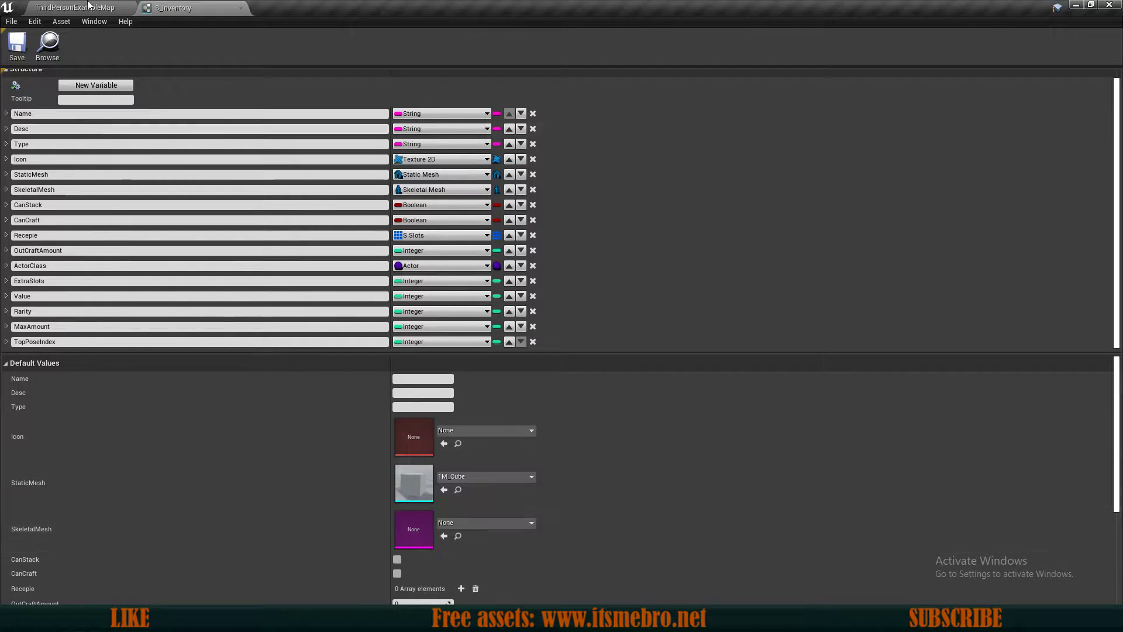
# Close the structure, open the Item Database data table and add a new row named Pistol.
pyautogui.click(241, 8)
pyautogui.click(292, 467)
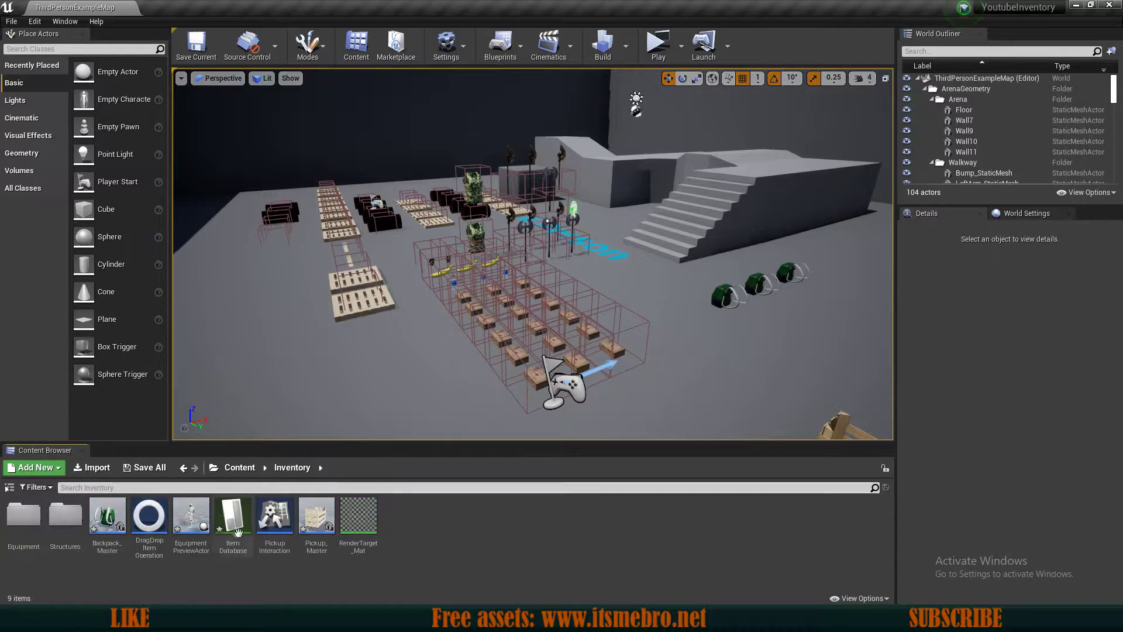
pyautogui.doubleClick(229, 518)
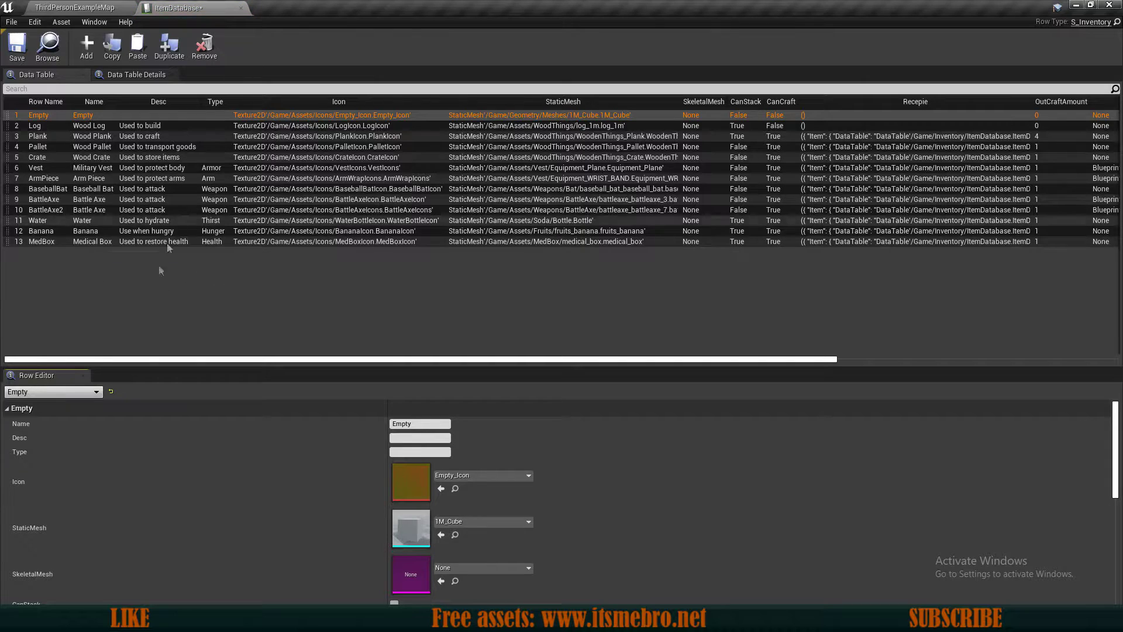
pyautogui.click(87, 48)
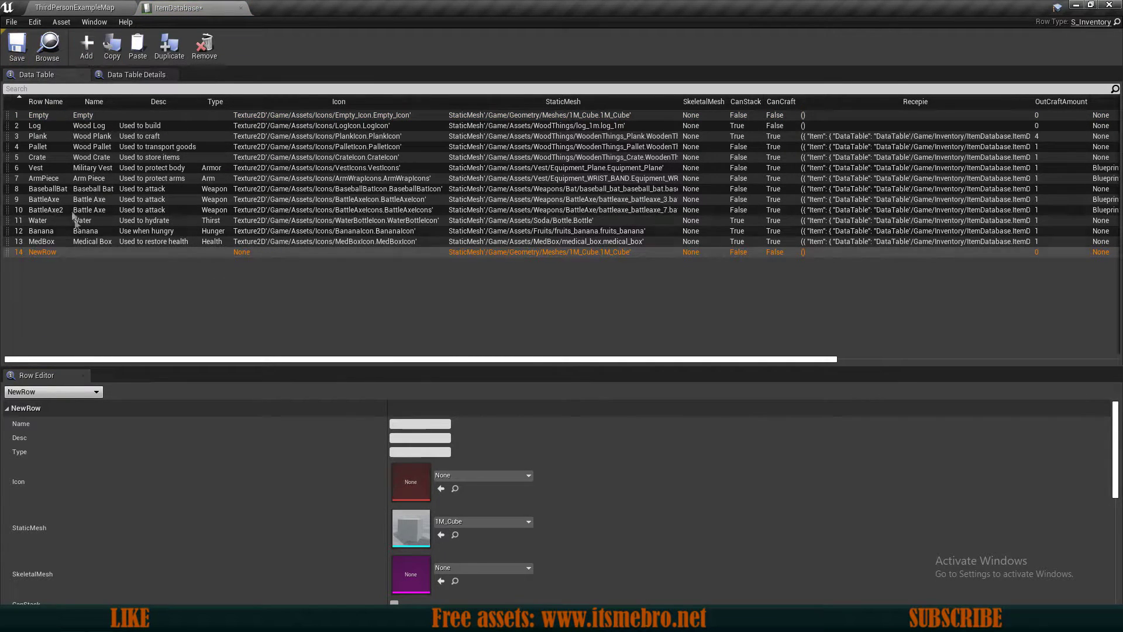
pyautogui.doubleClick(50, 252)
pyautogui.write('Pistol')
pyautogui.press('Return')
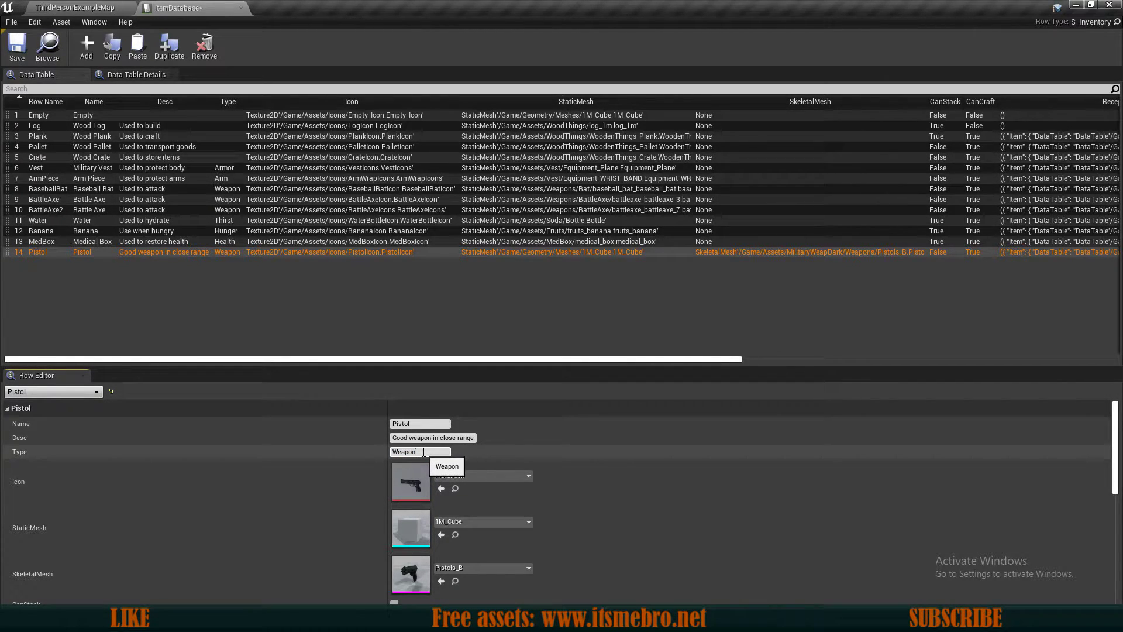
# Review the Pistol row's type, meshes, crafting options and TopPoseIndex, and save the data table.
pyautogui.click(448, 451)
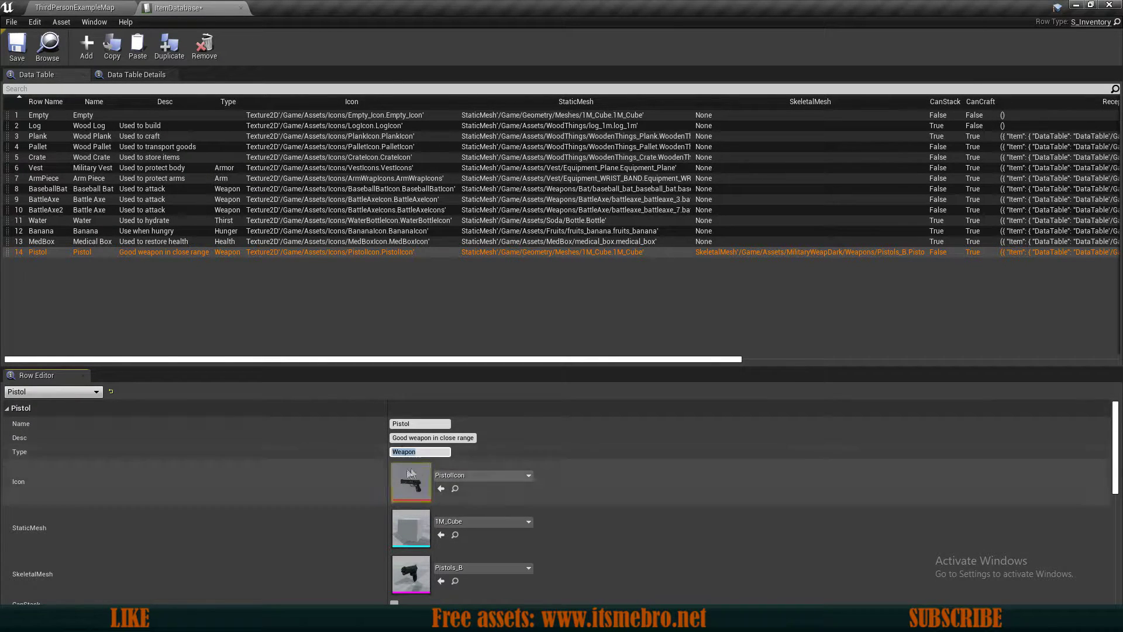
pyautogui.scroll(-1, 419, 459)
pyautogui.scroll(-2, 419, 458)
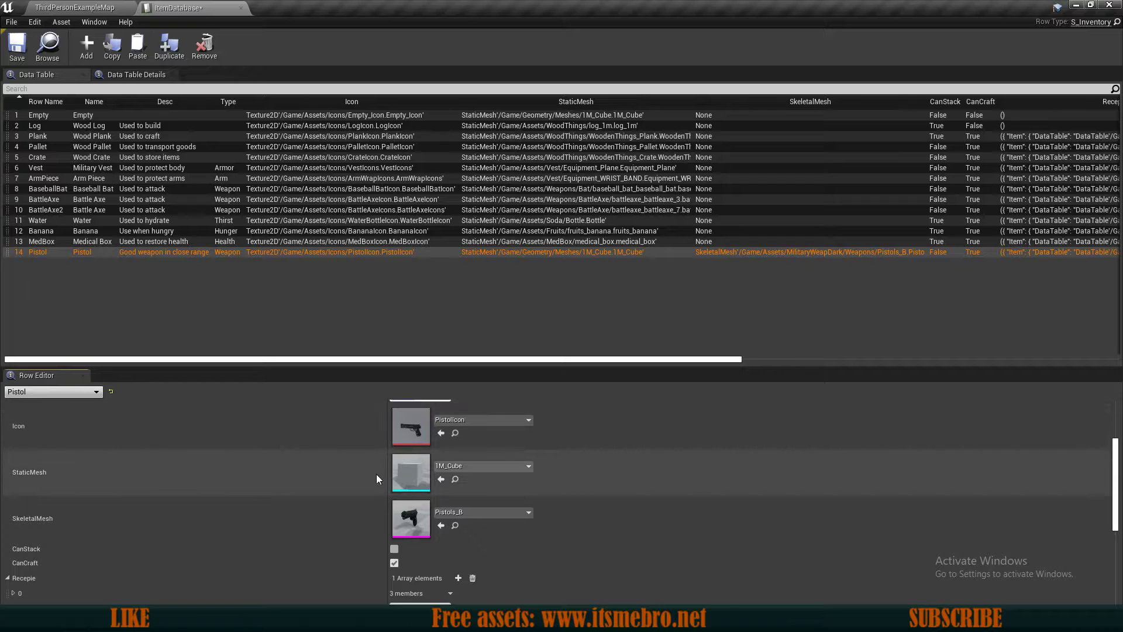
pyautogui.scroll(-3, 398, 486)
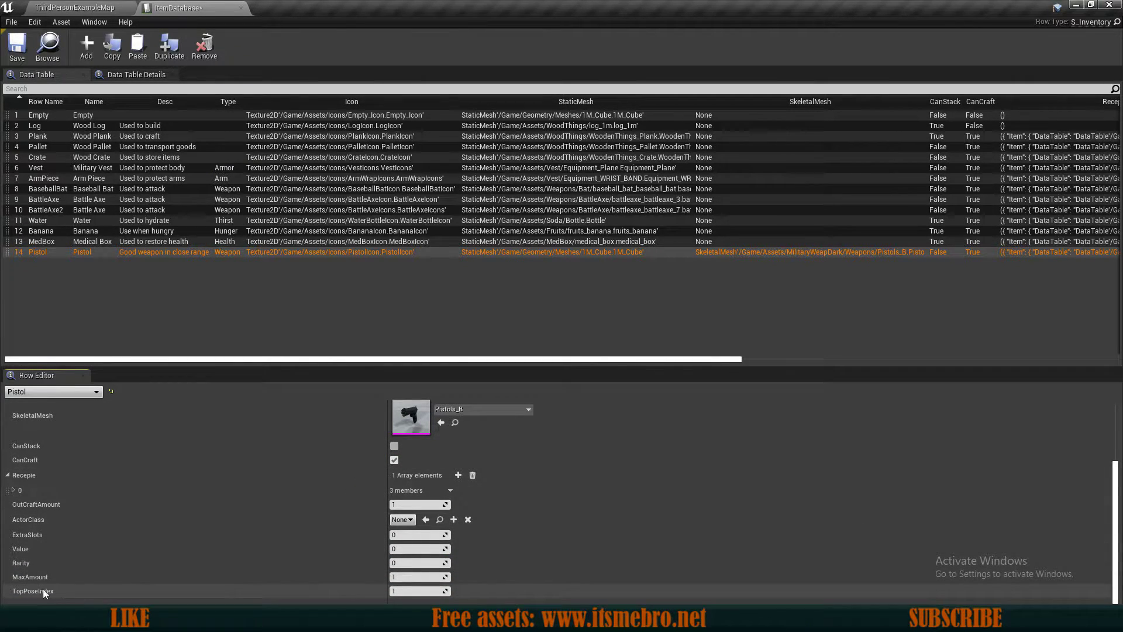
pyautogui.click(408, 591)
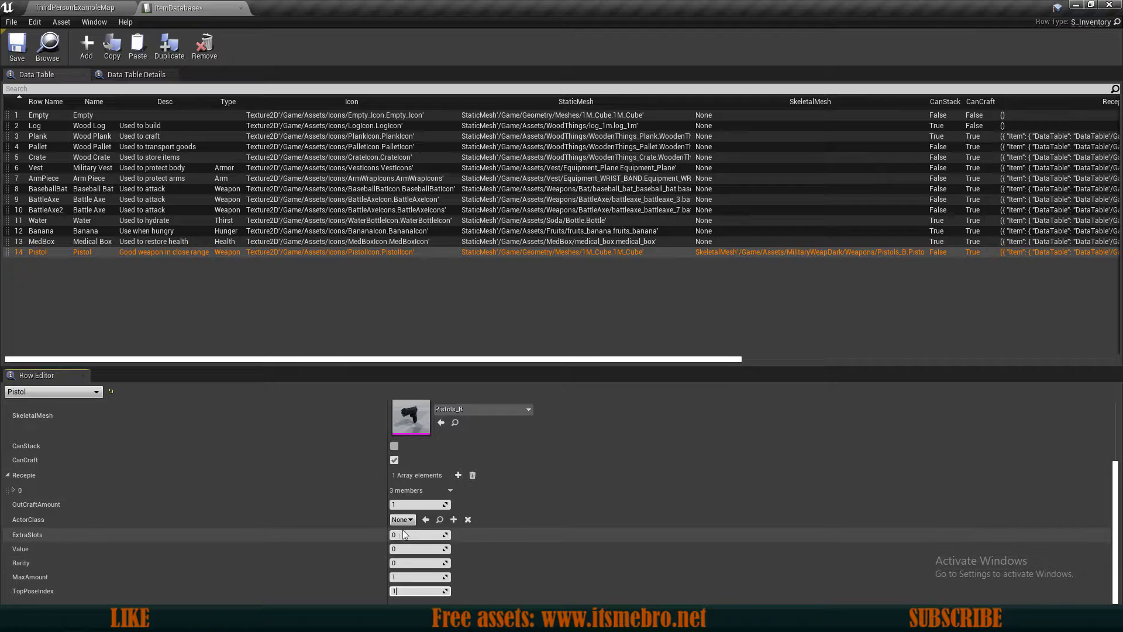
pyautogui.hotkey('ctrl', 's')
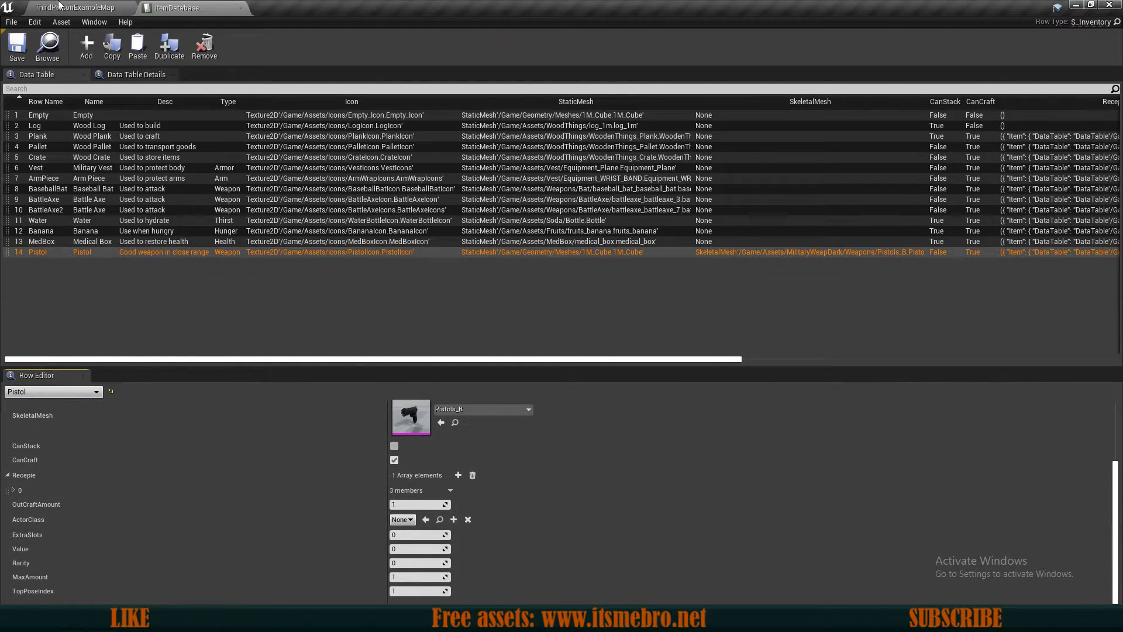
# Duplicate the Equip_BattleAxe blueprint in the Equipment folder and name the copy Equip_Pistol.
pyautogui.click(58, 5)
pyautogui.doubleClick(28, 523)
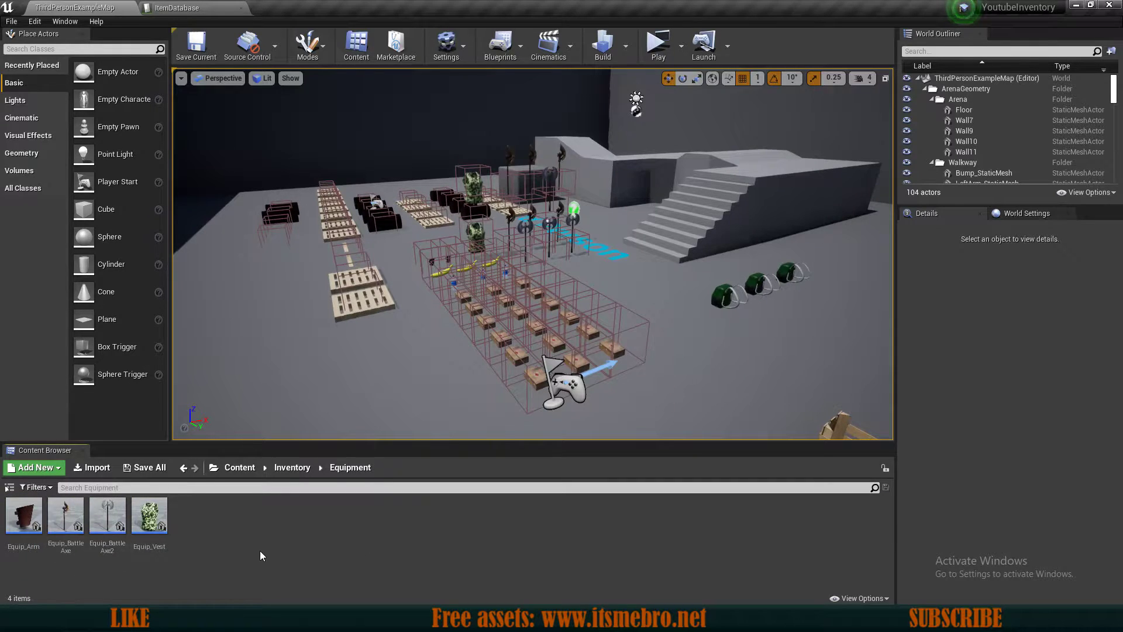
pyautogui.click(66, 515)
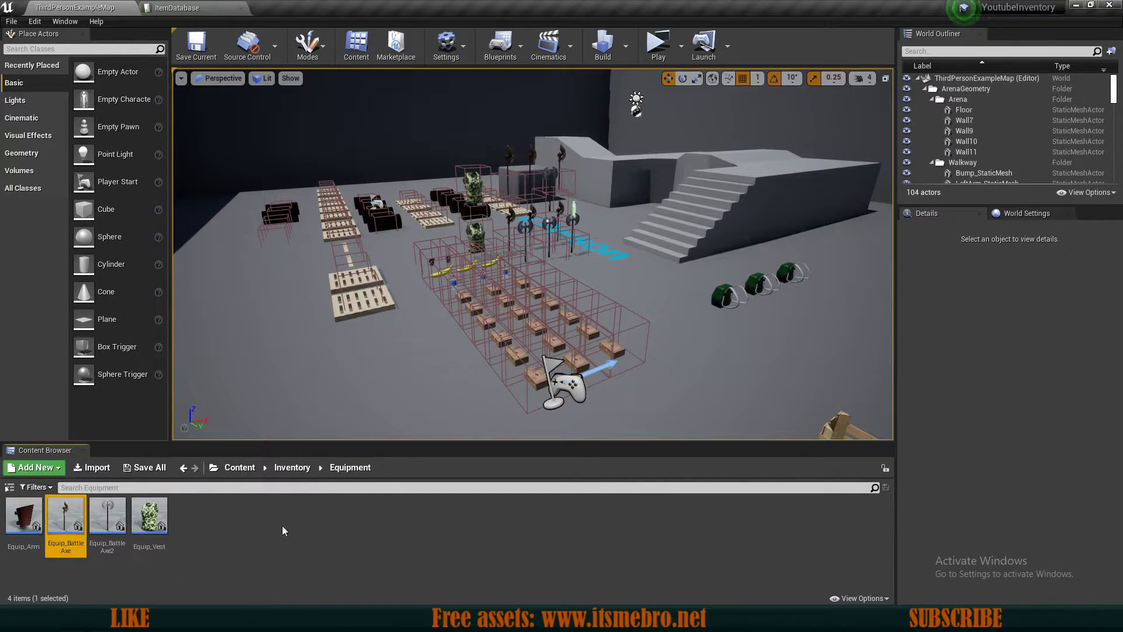
pyautogui.hotkey('ctrl', 'w')
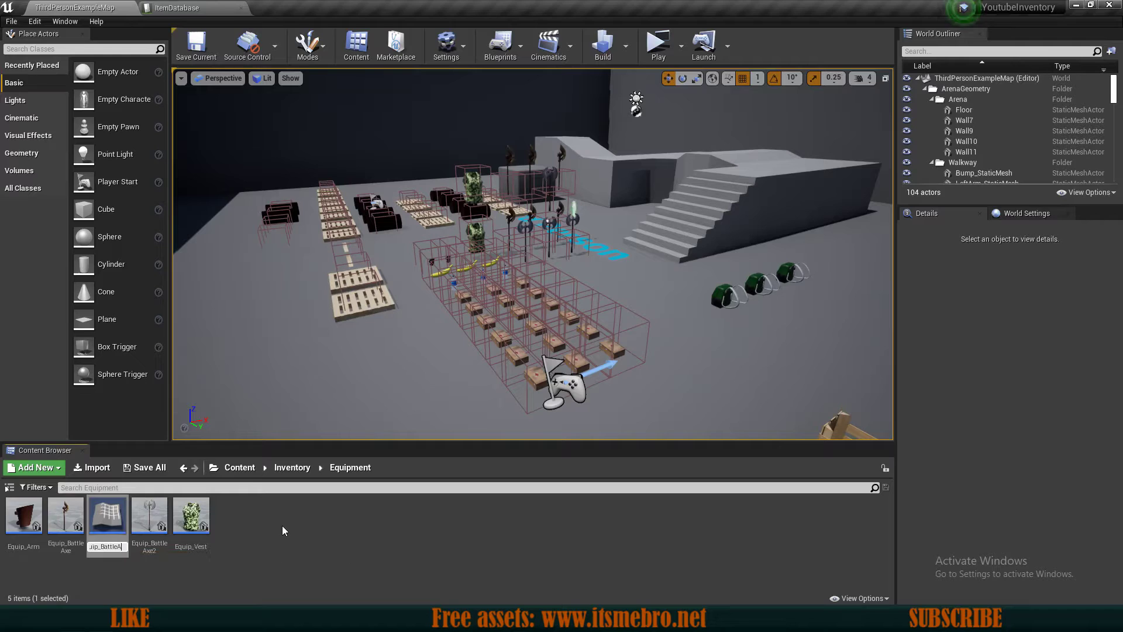
pyautogui.press('BackSpace')
pyautogui.press('BackSpace')
pyautogui.press('BackSpace')
pyautogui.press('BackSpace')
pyautogui.write('Pistol')
pyautogui.press('Return')
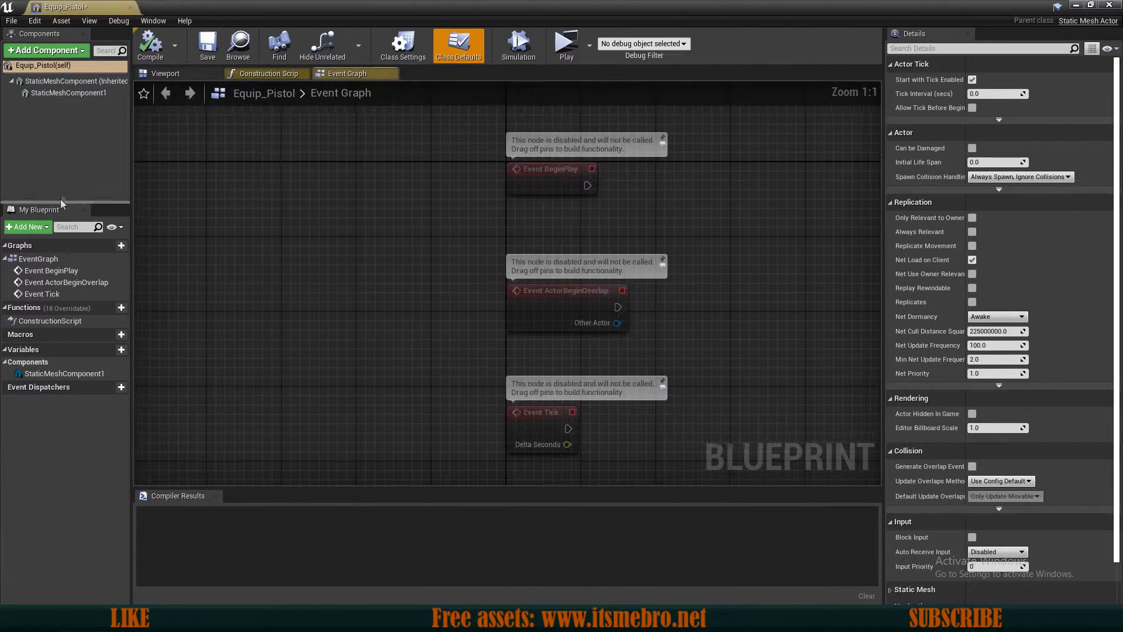
# Add a Skeletal Mesh component under the inherited StaticMeshComponent of the Equip_Pistol blueprint.
pyautogui.click(171, 75)
pyautogui.click(49, 93)
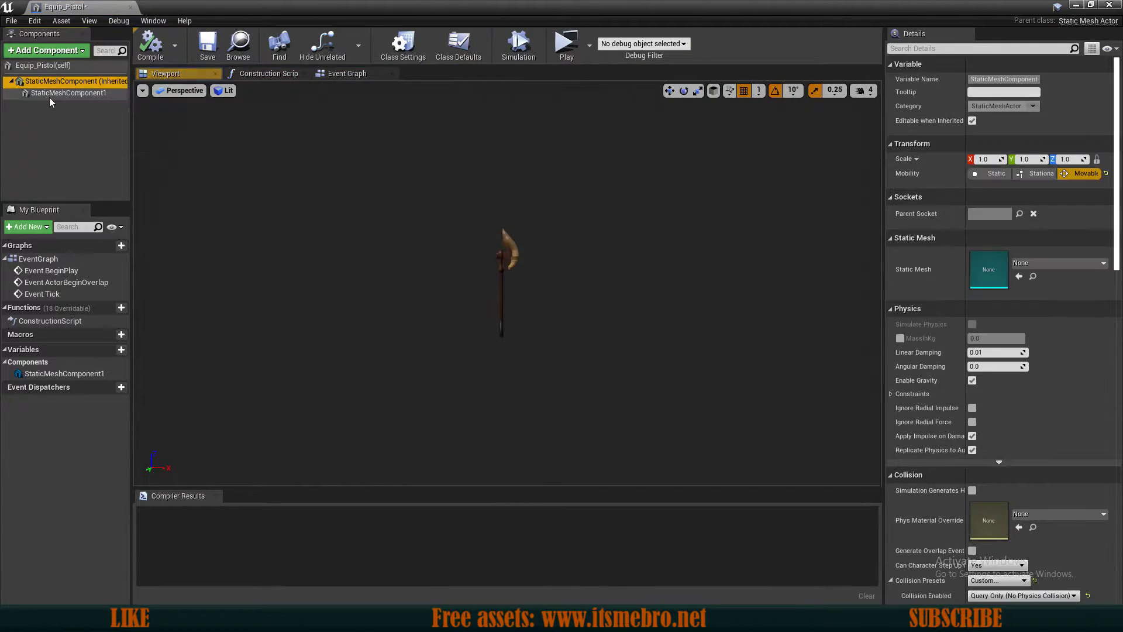
pyautogui.click(51, 51)
pyautogui.write('skel')
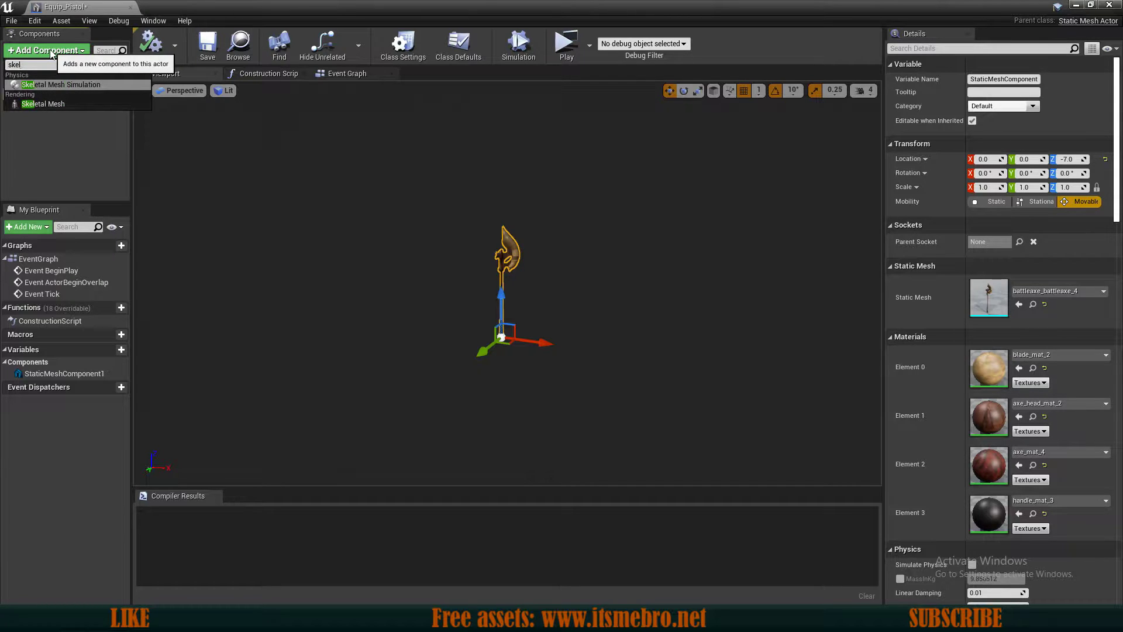
pyautogui.click(49, 104)
pyautogui.moveTo(49, 105); pyautogui.dragTo(48, 93)
pyautogui.click(38, 122)
pyautogui.click(44, 107)
pyautogui.press('w')
pyautogui.moveTo(351, 234); pyautogui.dragTo(381, 257, button='right')
pyautogui.scroll(-5, 432, 393)
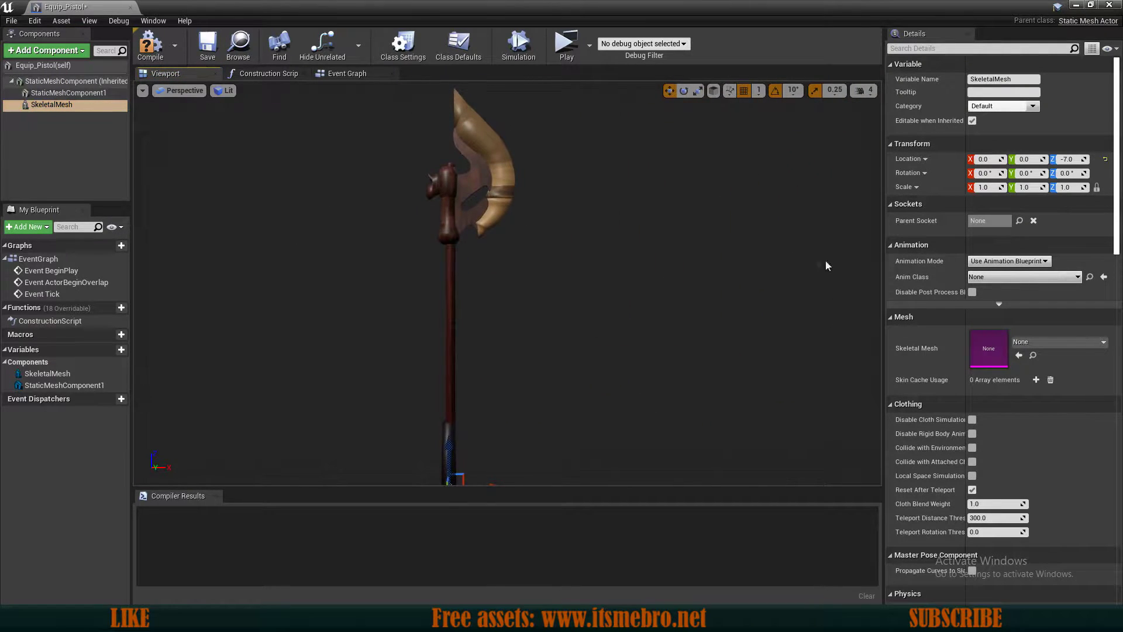
# Assign the Pistols_B skeletal mesh to the new SkeletalMesh component.
pyautogui.click(1037, 342)
pyautogui.write('pistol')
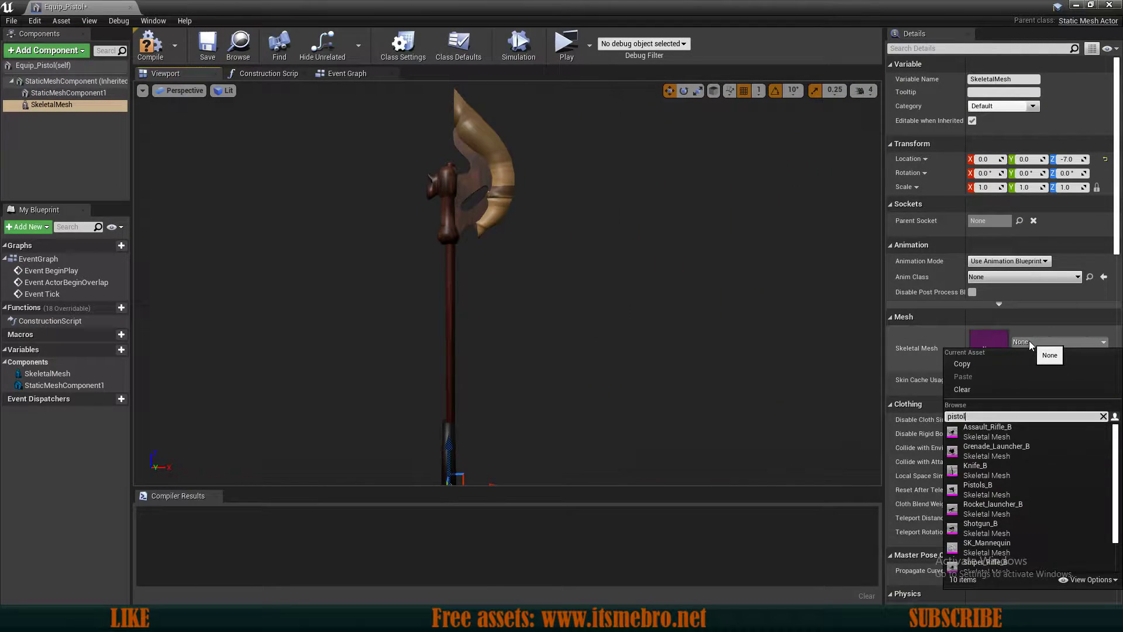
pyautogui.press('Return')
pyautogui.press('a')
pyautogui.press('w')
pyautogui.moveTo(507, 283); pyautogui.dragTo(673, 278, button='right')
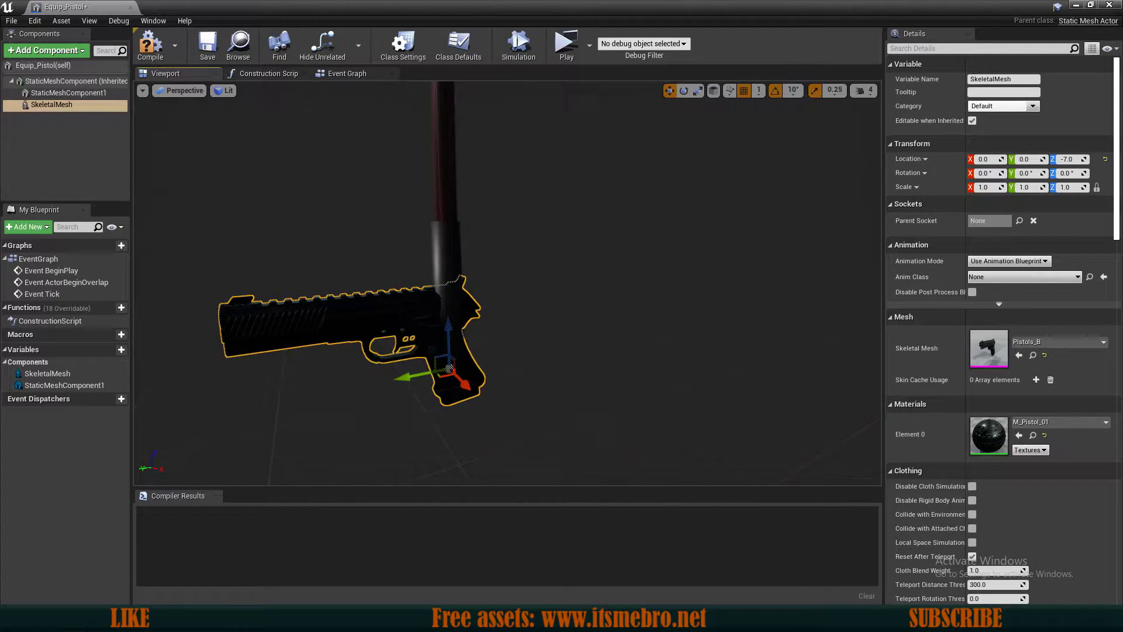
# Examine from several angles how the pistol is placed and oriented relative to the battle axe mesh.
pyautogui.click(464, 246)
pyautogui.click(410, 310)
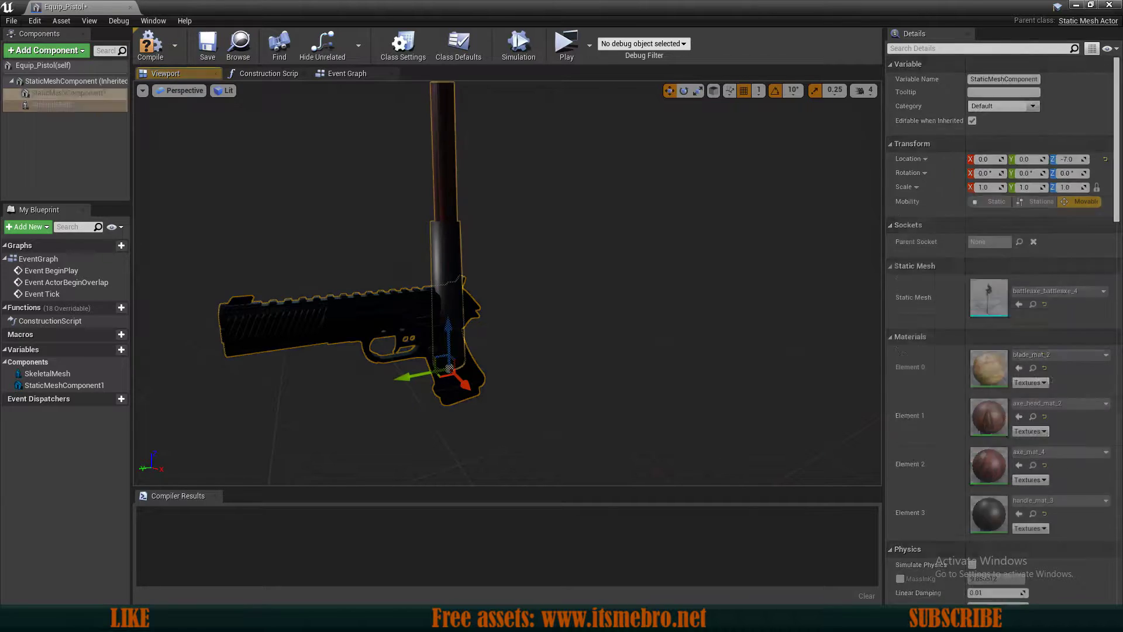
pyautogui.click(437, 258)
pyautogui.press('s')
pyautogui.press('a')
pyautogui.moveTo(607, 311); pyautogui.dragTo(720, 240, button='right')
pyautogui.press('a')
pyautogui.press('s')
pyautogui.press('w')
pyautogui.press('s')
pyautogui.moveTo(571, 314)
pyautogui.mouseDown(button='right')
pyautogui.moveTo(611, 287)
pyautogui.moveTo(612, 334)
pyautogui.moveTo(570, 314)
pyautogui.mouseUp(button='right')
pyautogui.press('w')
pyautogui.press('d')
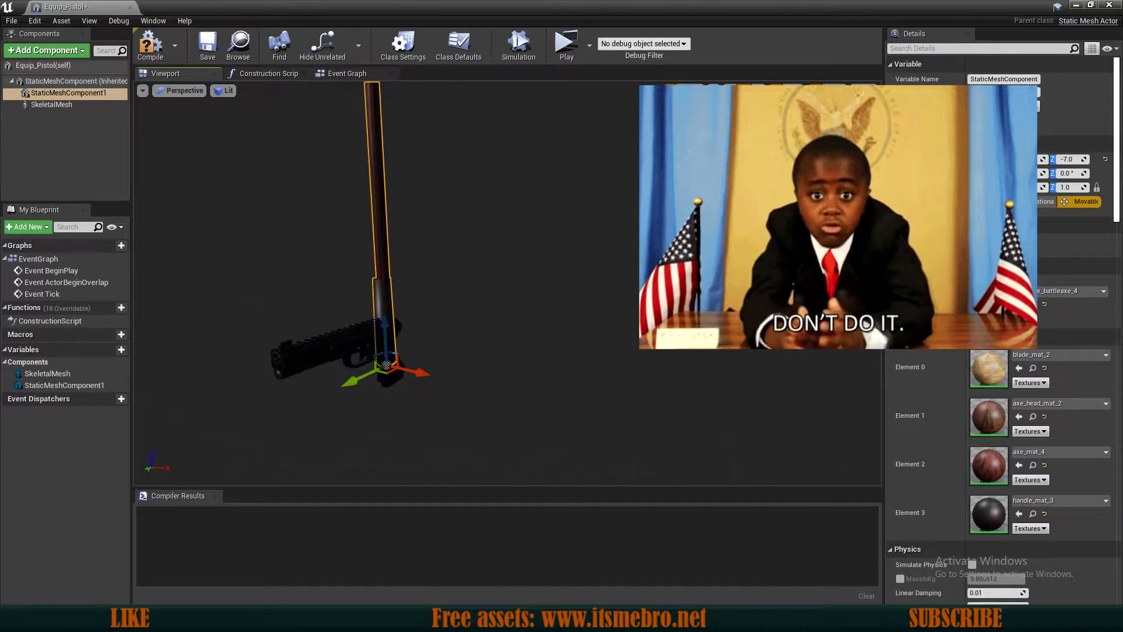
# Rotate the pistol mesh about the vertical axis so its barrel points along X, matching the axe blade's direction.
pyautogui.click(343, 342)
pyautogui.press('e')
pyautogui.moveTo(414, 387); pyautogui.dragTo(486, 369)
pyautogui.moveTo(486, 370); pyautogui.dragTo(491, 328, button='right')
pyautogui.press('s')
pyautogui.press('w')
pyautogui.press('s')
# Delete the battle axe's StaticMeshComponent1 from Equip_Pistol, compile the blueprint and save it.
pyautogui.click(99, 94)
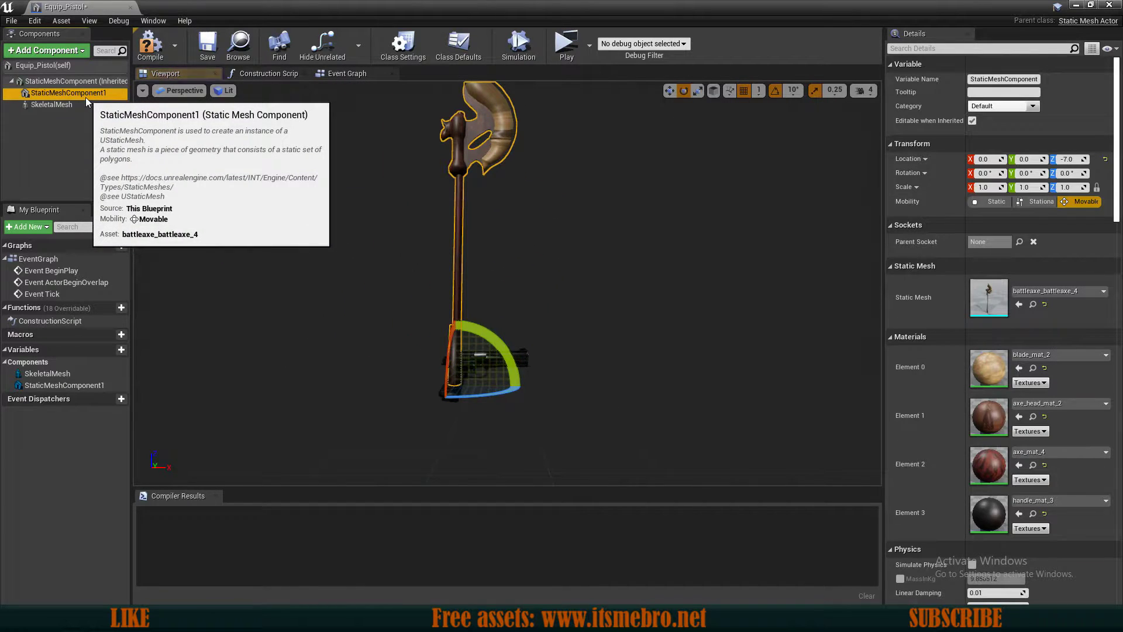
pyautogui.press('Delete')
pyautogui.click(151, 44)
pyautogui.click(207, 43)
# Set the ActorClass of the Pistol row in ItemDatabase to Equip_Pistol and save the data table.
pyautogui.moveTo(92, 4); pyautogui.dragTo(275, 7)
pyautogui.click(201, 7)
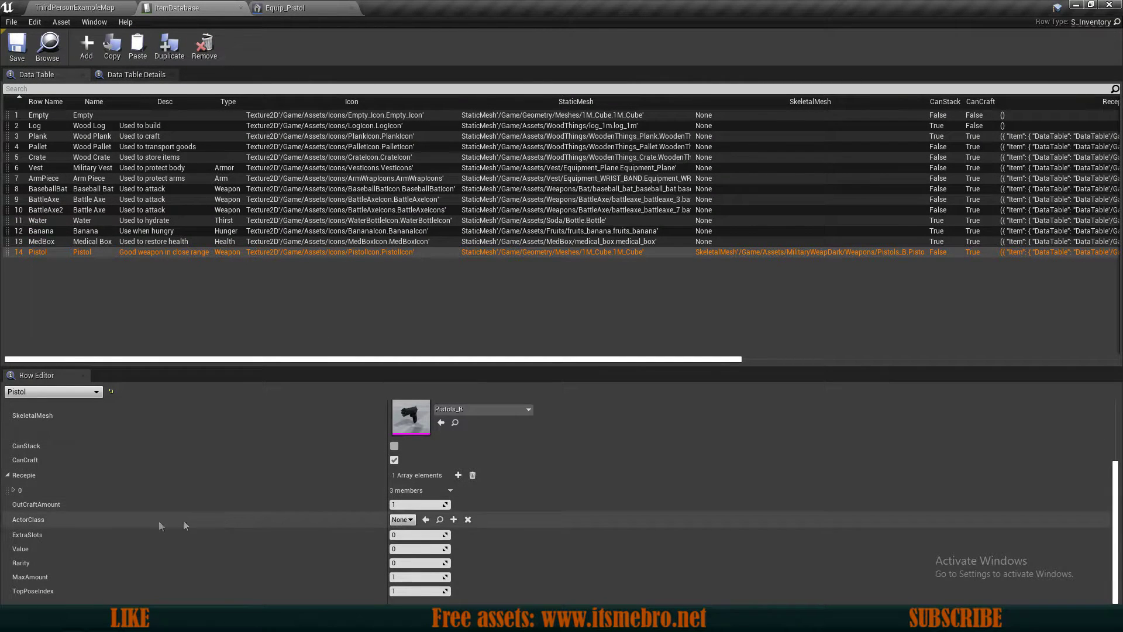
pyautogui.click(402, 519)
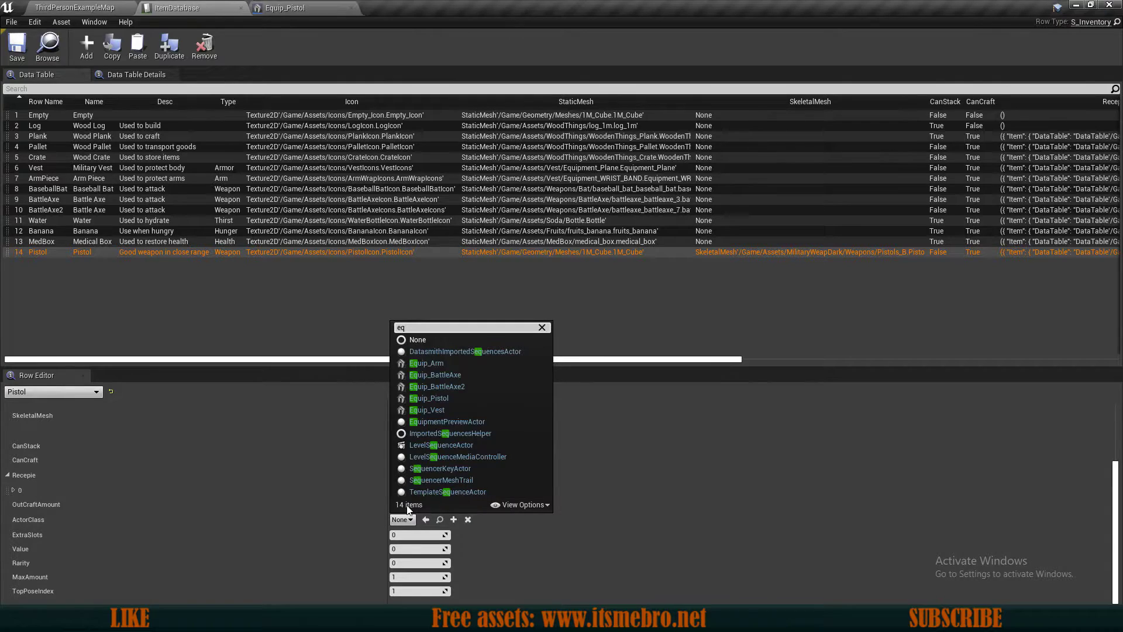
pyautogui.write('equip')
pyautogui.click(470, 468)
pyautogui.click(17, 47)
# Duplicate a wooden pallet pickup in the ThirdPersonExampleMap level and place the copy beside the existing pallets.
pyautogui.click(74, 7)
pyautogui.moveTo(404, 362); pyautogui.dragTo(556, 366, button='right')
pyautogui.click(315, 341)
pyautogui.keyDown('alt'); pyautogui.moveTo(343, 342); pyautogui.dragTo(454, 340); pyautogui.keyUp('alt')
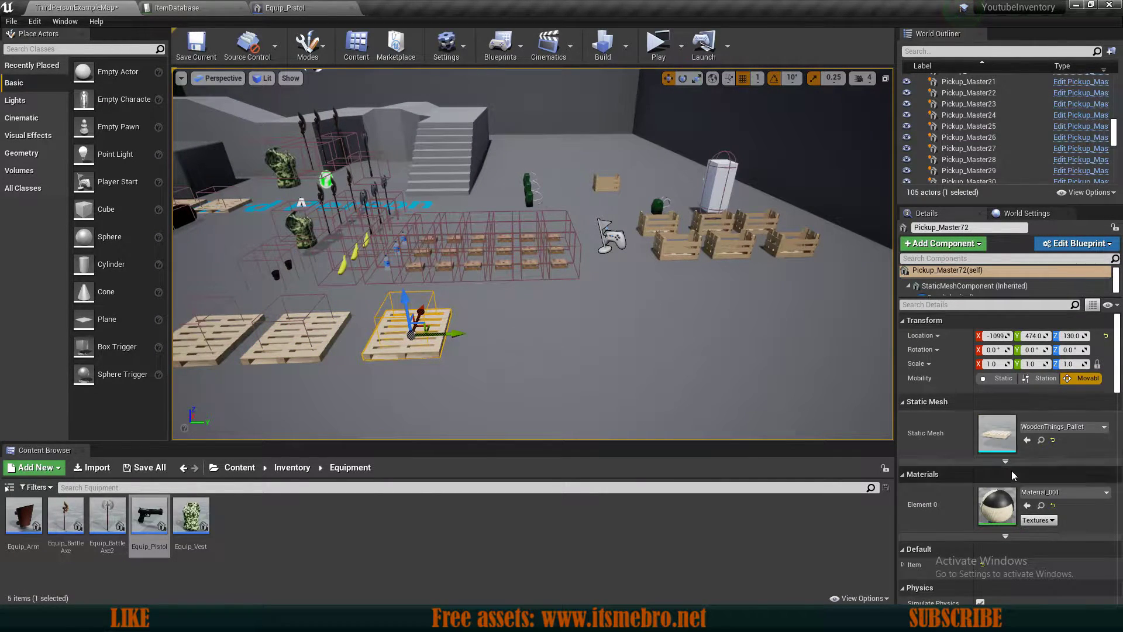
# Set the duplicated pickup's item row name to Pistol.
pyautogui.scroll(-4, 994, 471)
pyautogui.click(903, 454)
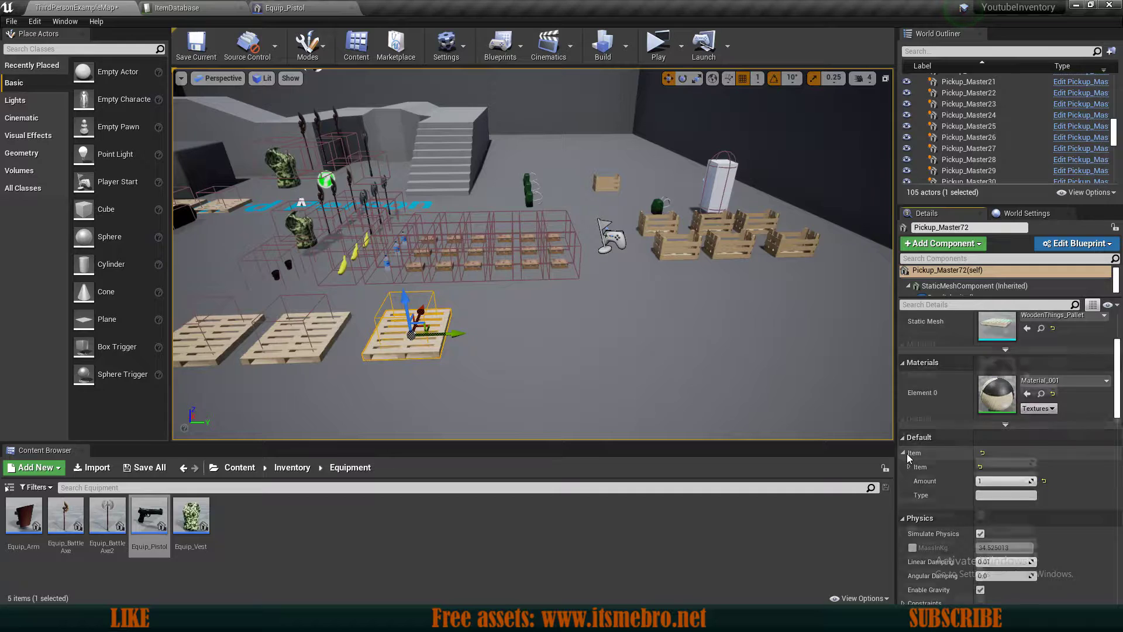
pyautogui.scroll(-2, 907, 454)
pyautogui.click(909, 411)
pyautogui.click(1010, 440)
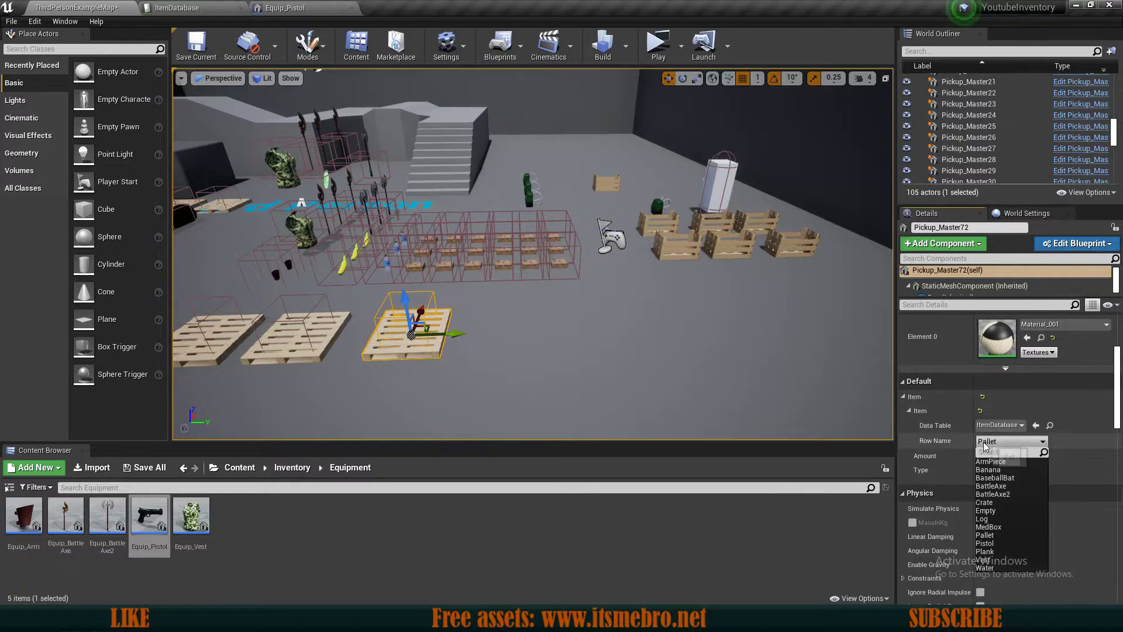
pyautogui.click(999, 542)
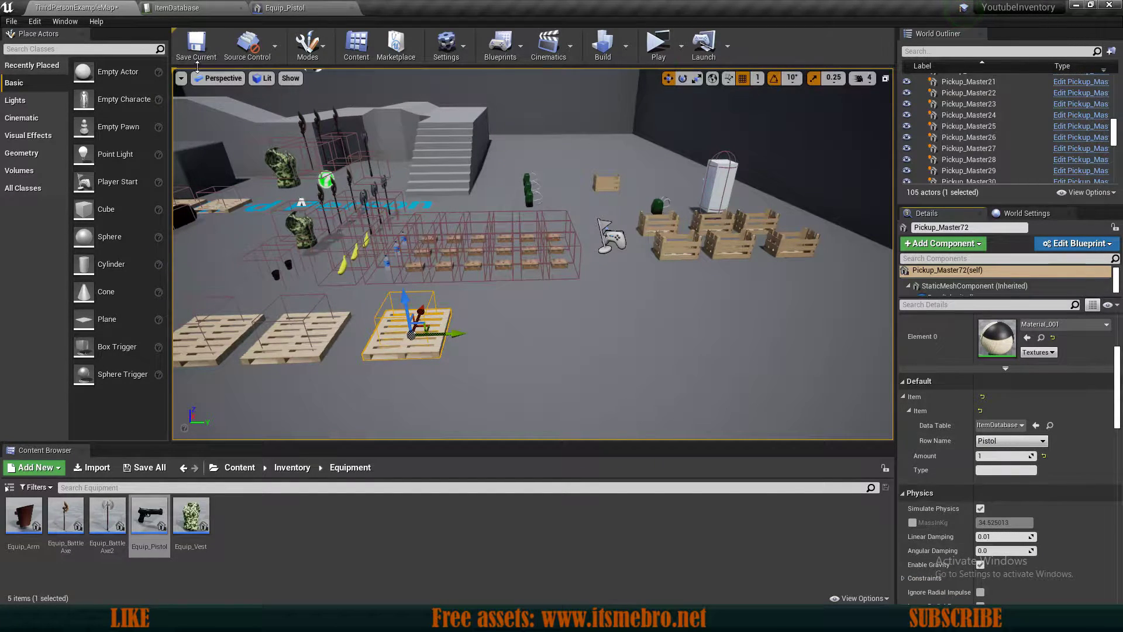
# Save the level and play-test it by picking up the Pistol and equipping it in the Primary weapon slot.
pyautogui.click(197, 46)
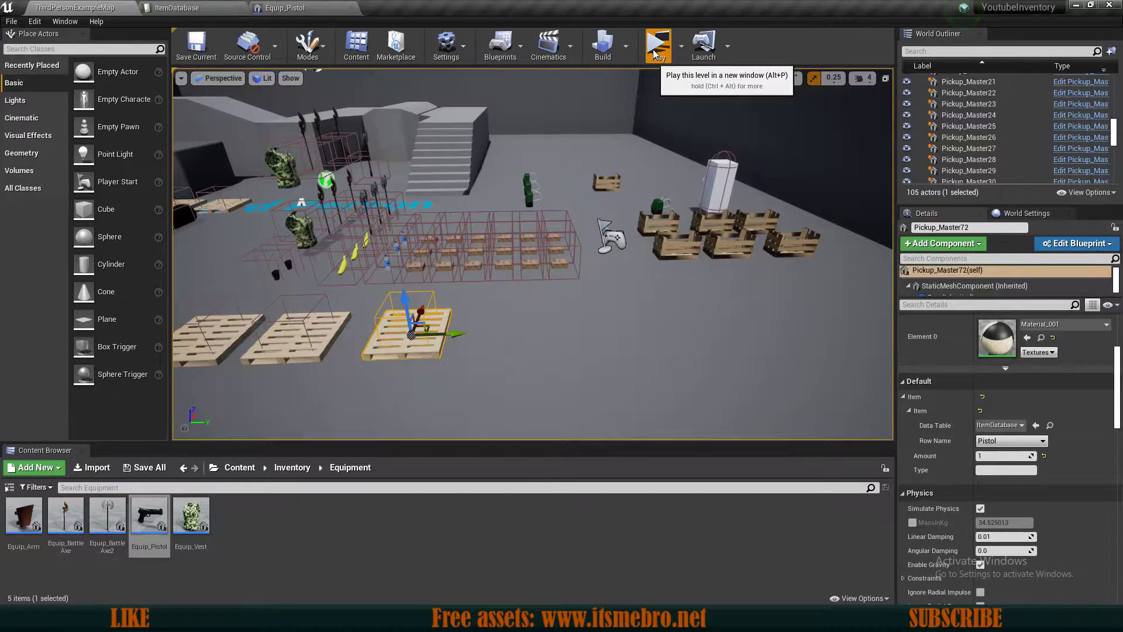
pyautogui.click(656, 47)
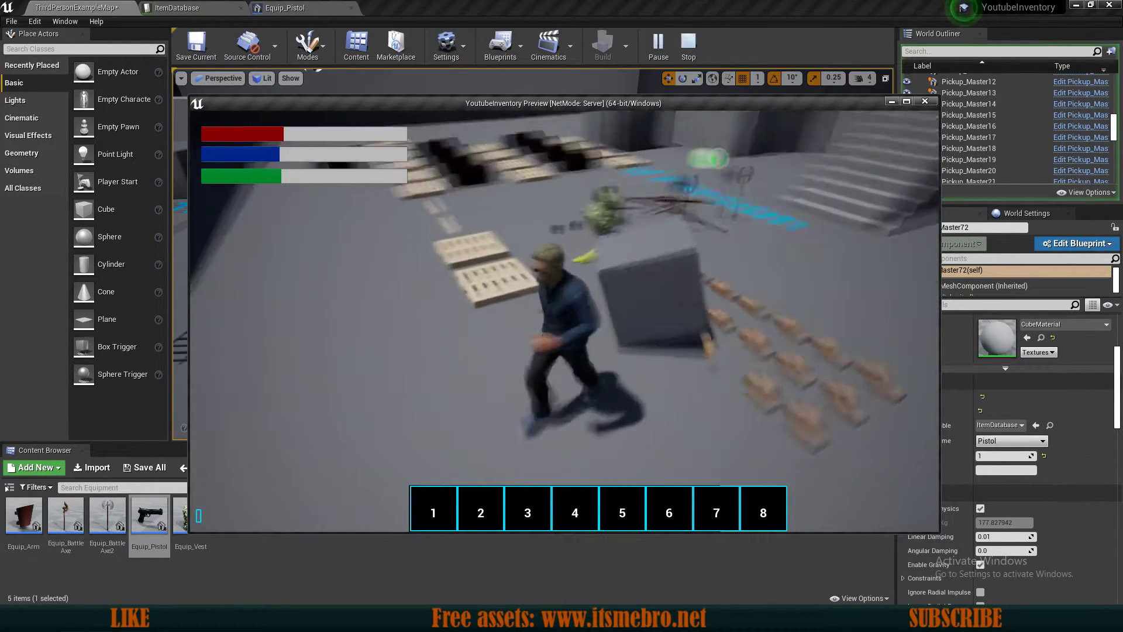
pyautogui.press('e')
pyautogui.press('i')
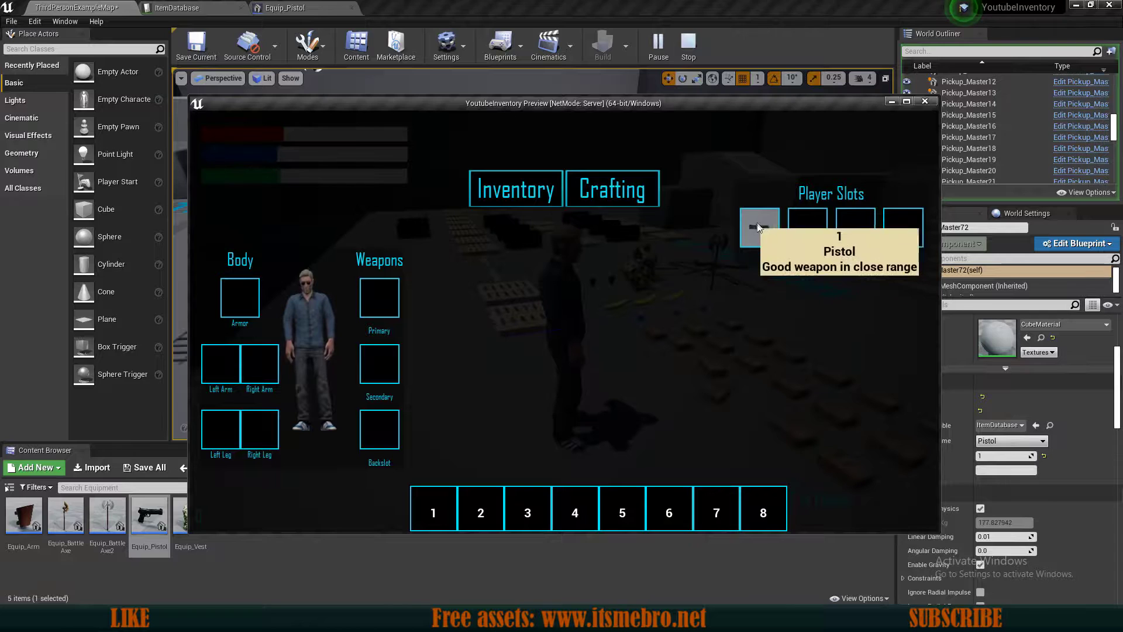
pyautogui.moveTo(757, 228); pyautogui.dragTo(377, 297)
pyautogui.click(514, 261)
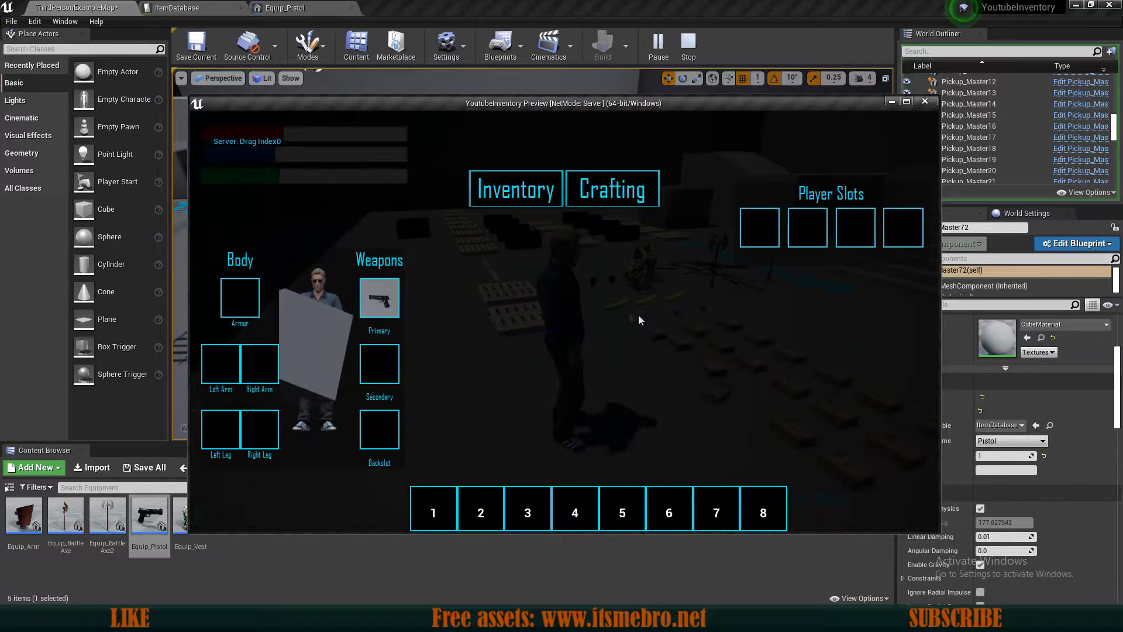
pyautogui.press('i')
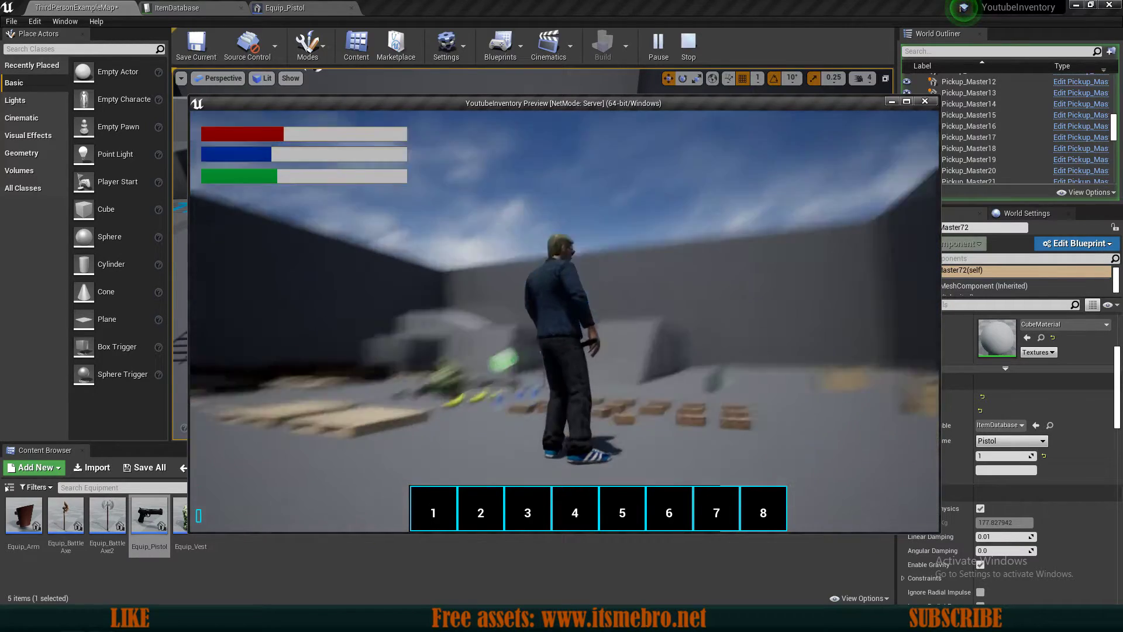
pyautogui.press('Escape')
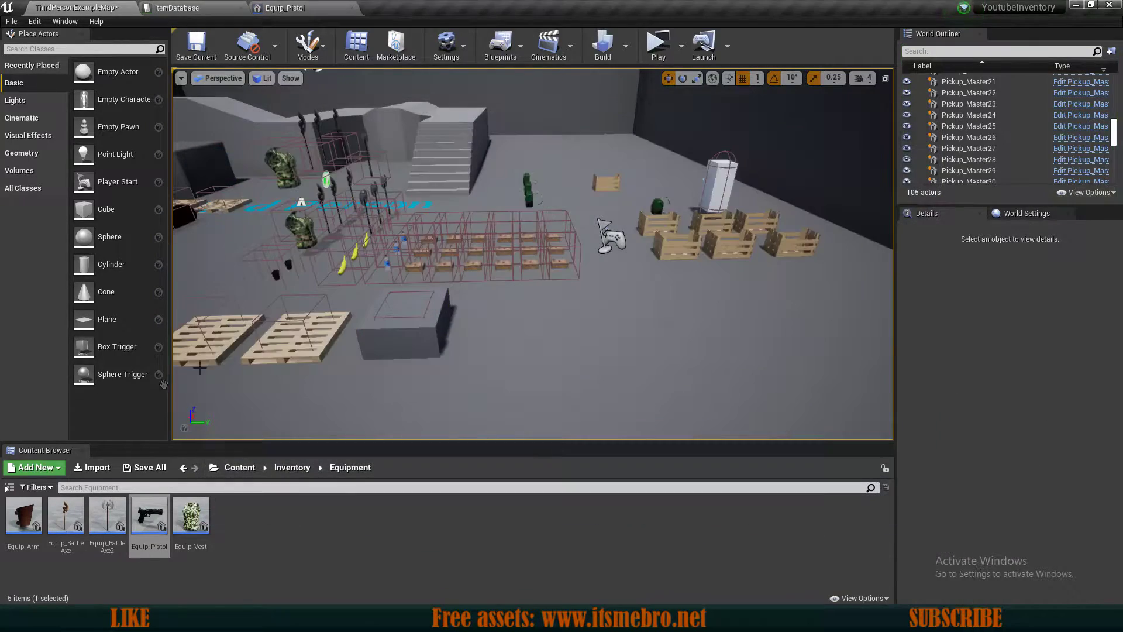
# Rotate the SkeletalMesh component of Equip_Pistol to about 0° around Z and compile the blueprint.
pyautogui.doubleClick(141, 514)
pyautogui.click(480, 365)
pyautogui.moveTo(499, 396); pyautogui.dragTo(432, 397)
pyautogui.click(151, 47)
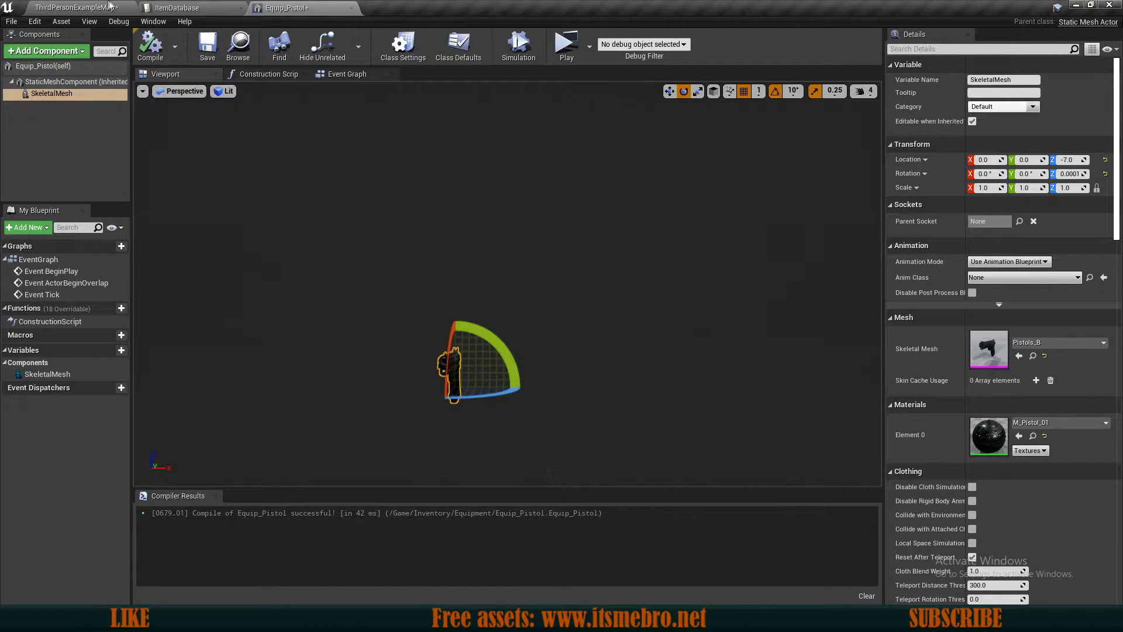
# Raise Equip_Pistol's SkeletalMesh component to a Z location of 0, then compile and save the blueprint.
pyautogui.press('w')
pyautogui.moveTo(457, 345); pyautogui.dragTo(458, 339)
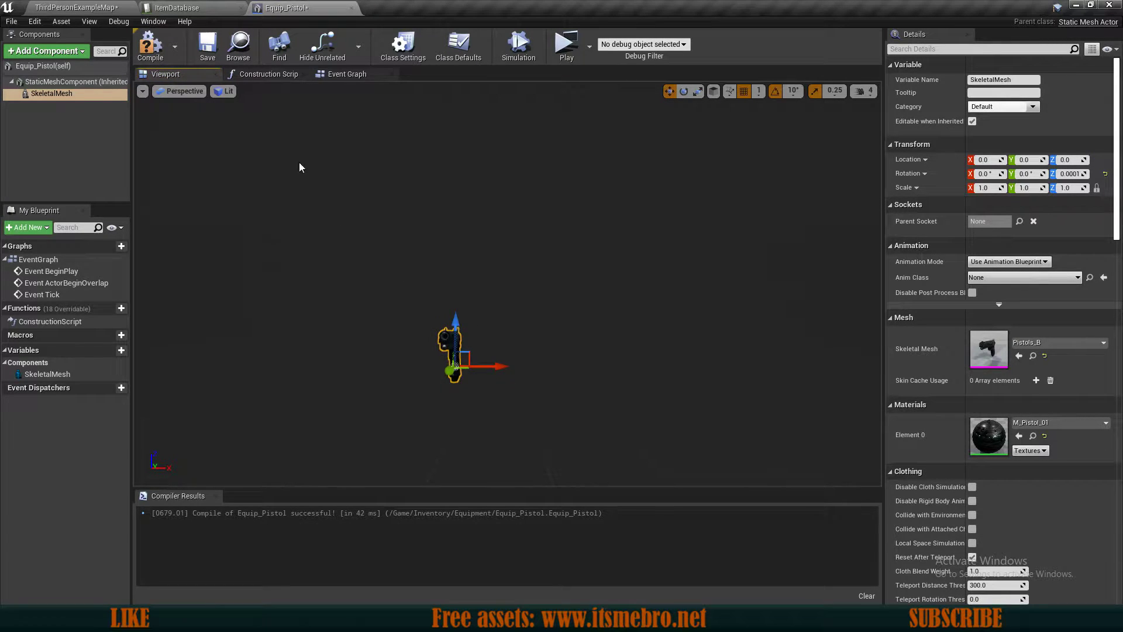
pyautogui.click(151, 46)
pyautogui.click(208, 45)
# Play the ThirdPersonExampleMap level, pick up the Pistol and equip it in the Primary weapon slot.
pyautogui.click(96, 7)
pyautogui.click(657, 46)
pyautogui.press('e')
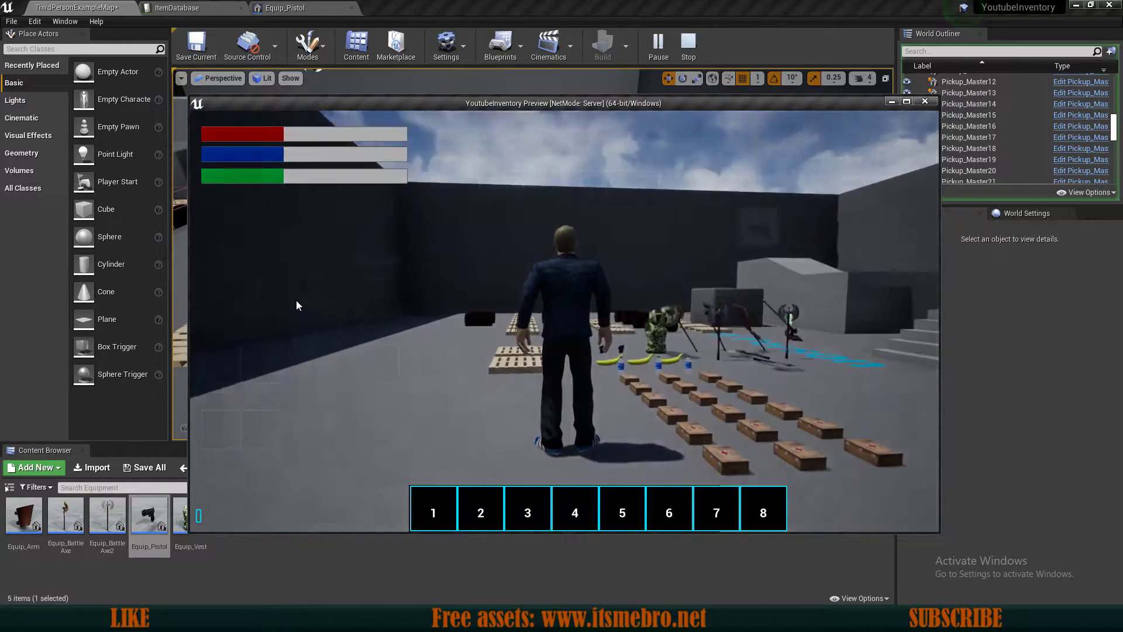
pyautogui.press('Tab')
pyautogui.moveTo(760, 228); pyautogui.dragTo(379, 298)
pyautogui.click(514, 261)
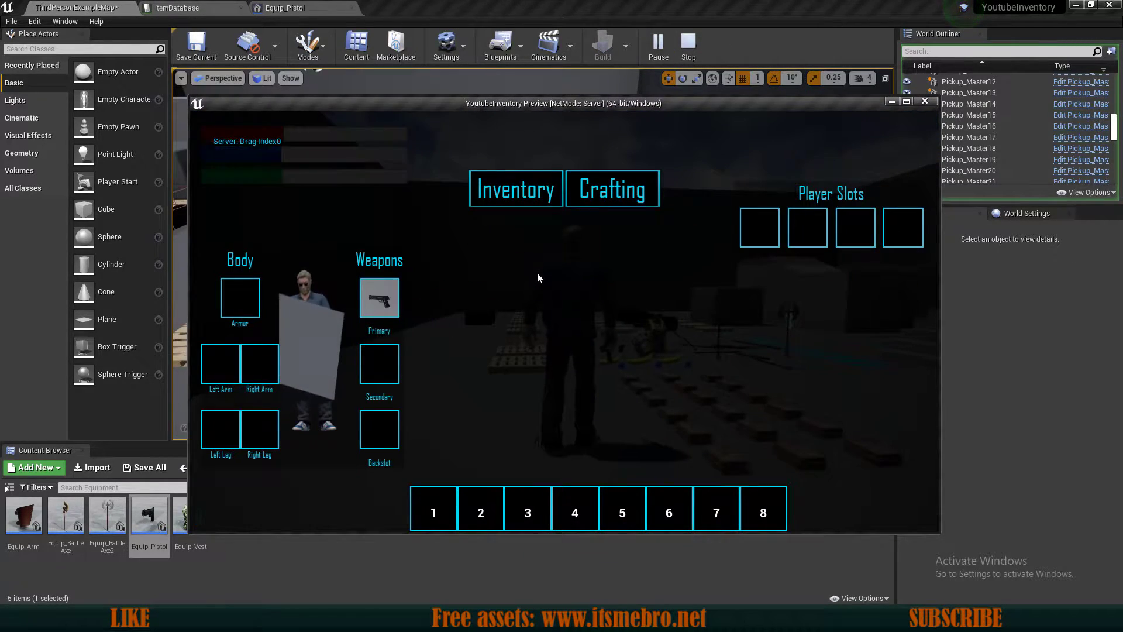
# Close the inventory and run the character around to check how the pistol sits in the hand, then end the play session.
pyautogui.press('i')
pyautogui.press('d')
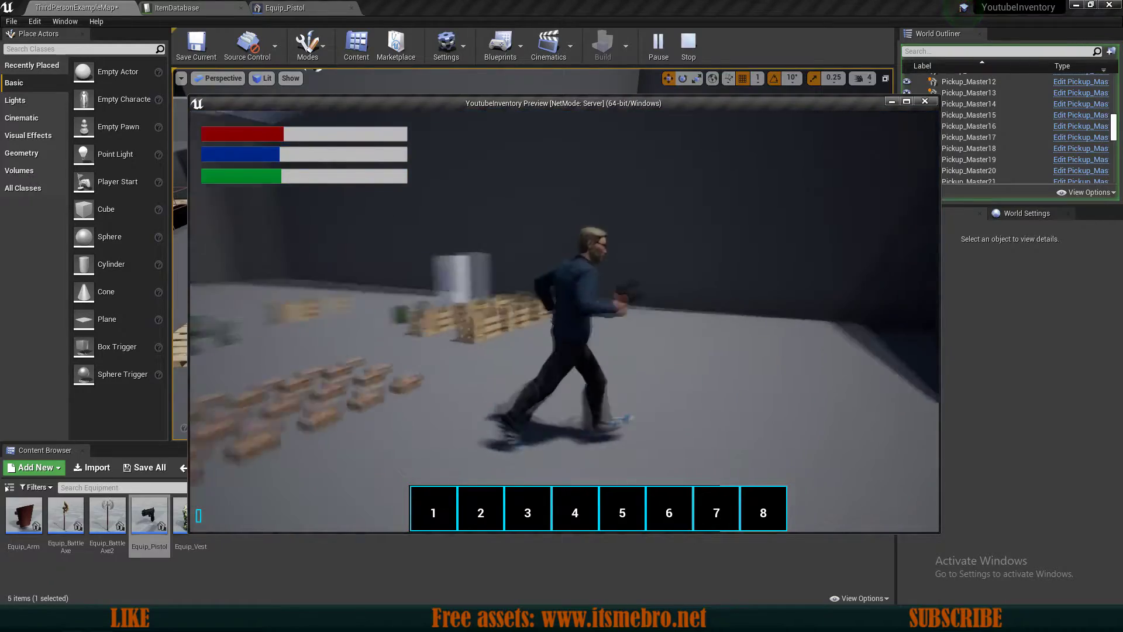
pyautogui.press('w')
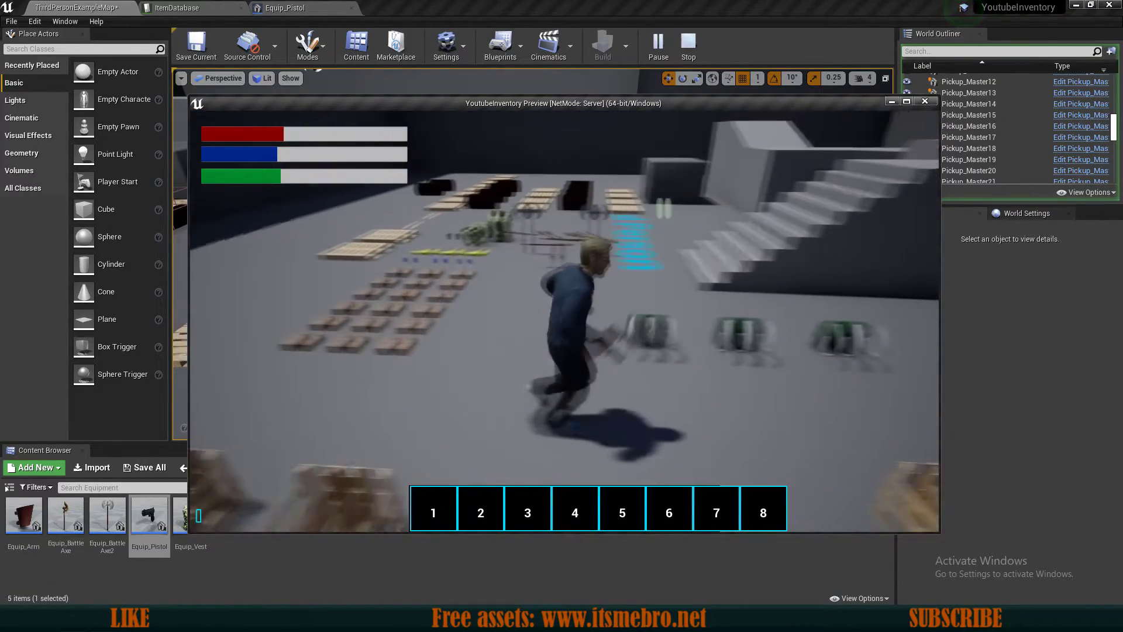
pyautogui.press('space')
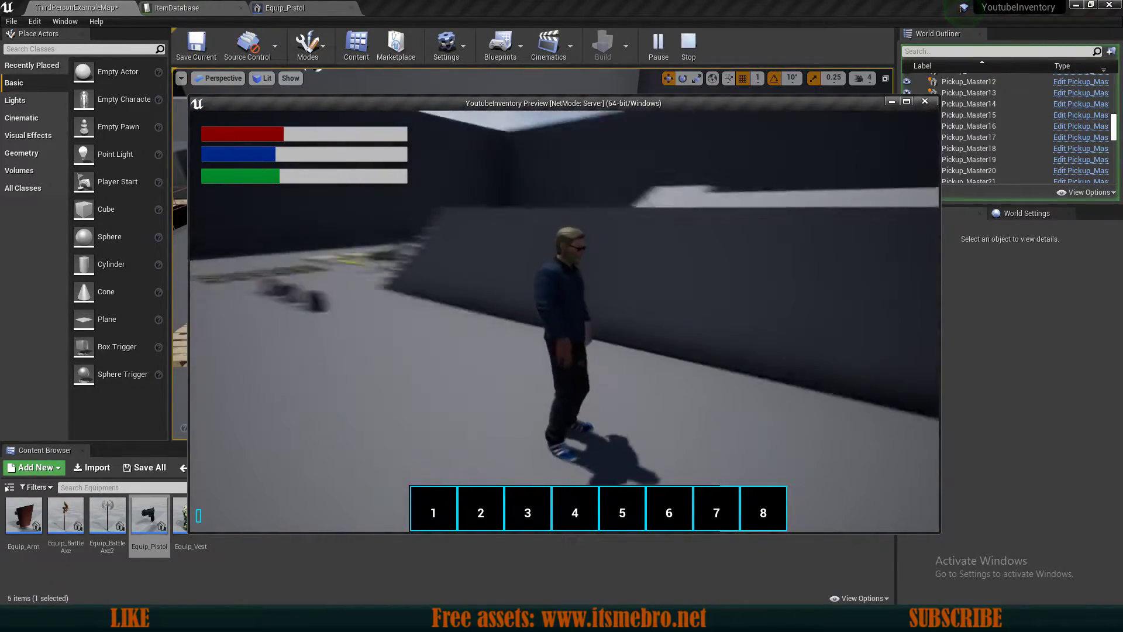
pyautogui.press('w')
pyautogui.press('Escape')
# Select the Pistol pickup in the level and examine its static mesh setting.
pyautogui.click(401, 332)
pyautogui.moveTo(450, 324); pyautogui.dragTo(409, 298, button='right')
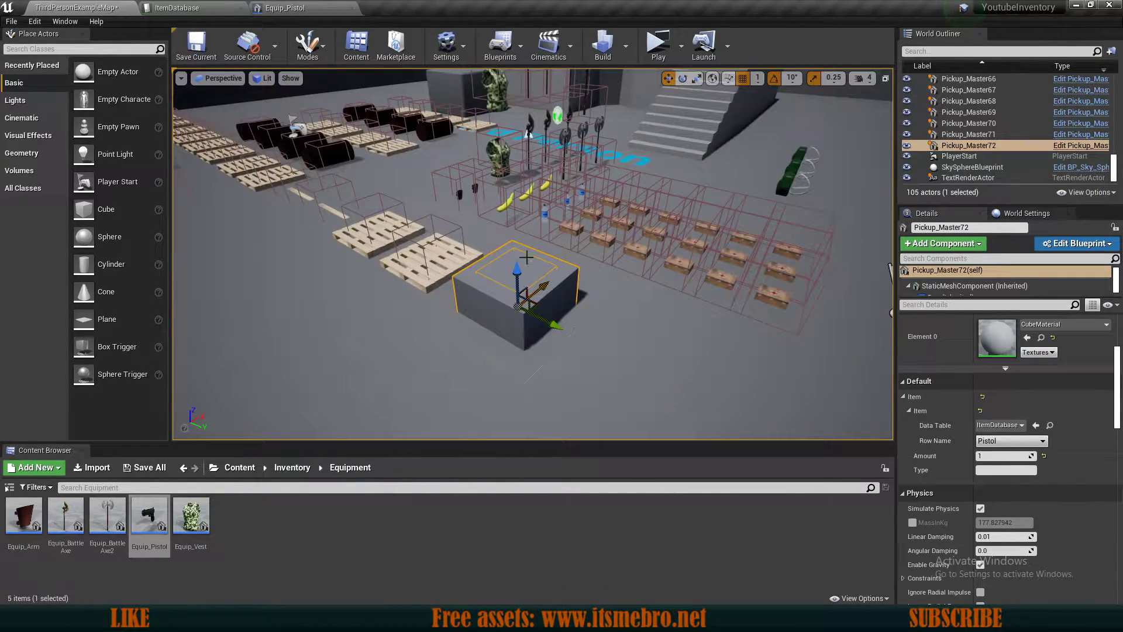
pyautogui.scroll(5, 953, 429)
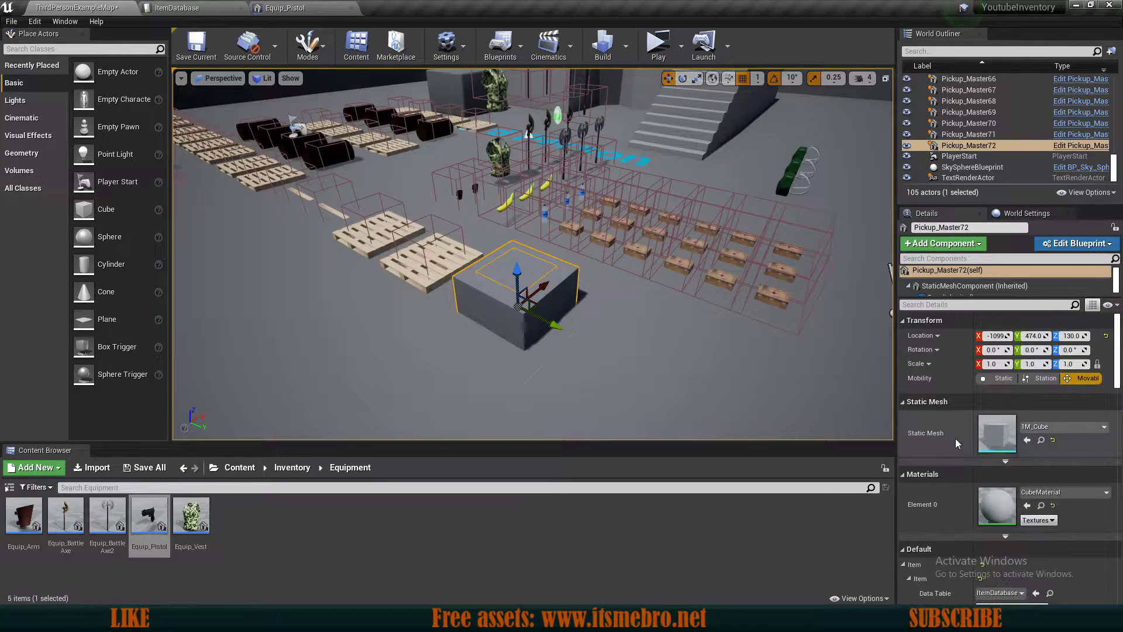
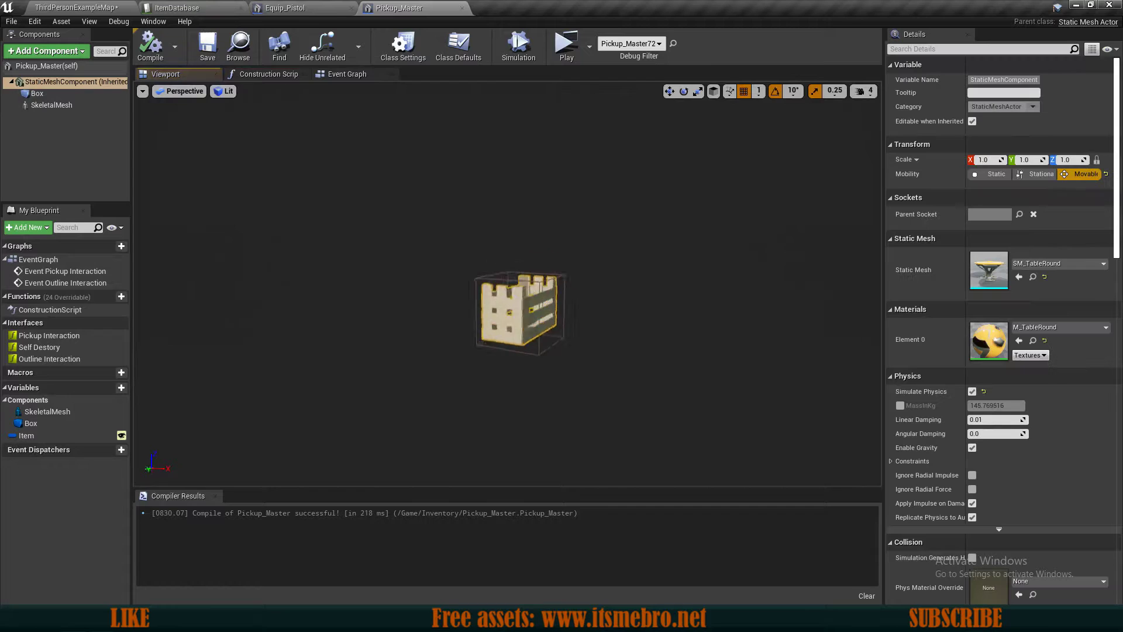
# Set the default row name of Pickup_Master's Item variable to Pistol with amount 1, then compile and save the blueprint.
pyautogui.click(26, 435)
pyautogui.moveTo(819, 338); pyautogui.dragTo(819, 338)
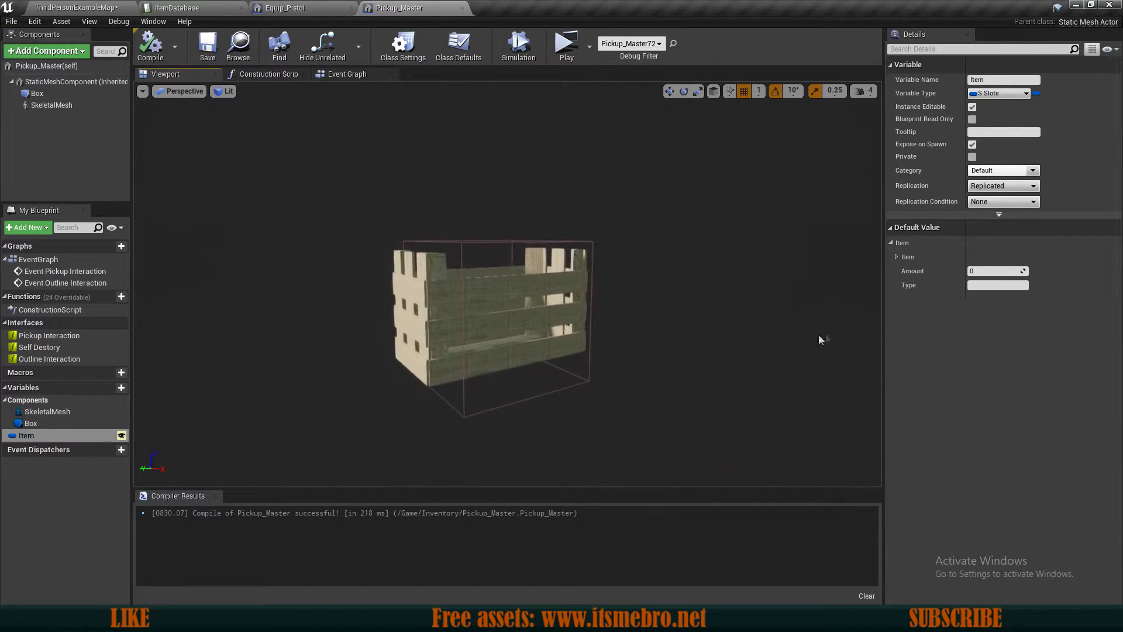
pyautogui.click(898, 256)
pyautogui.click(994, 289)
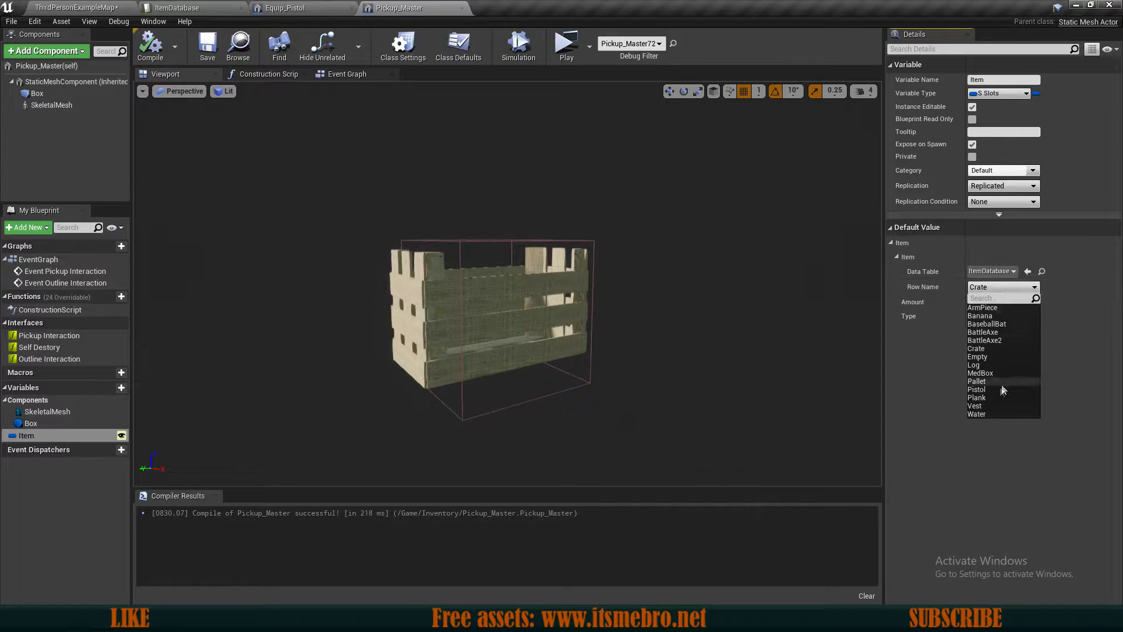
pyautogui.click(989, 390)
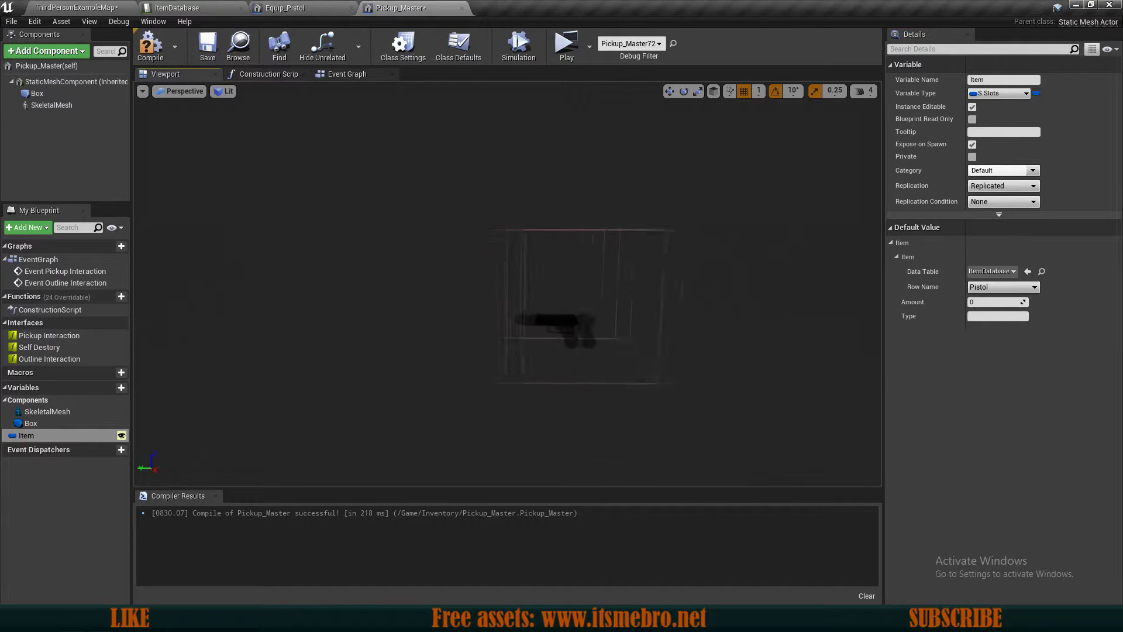
pyautogui.moveTo(507, 283); pyautogui.dragTo(453, 310, button='right')
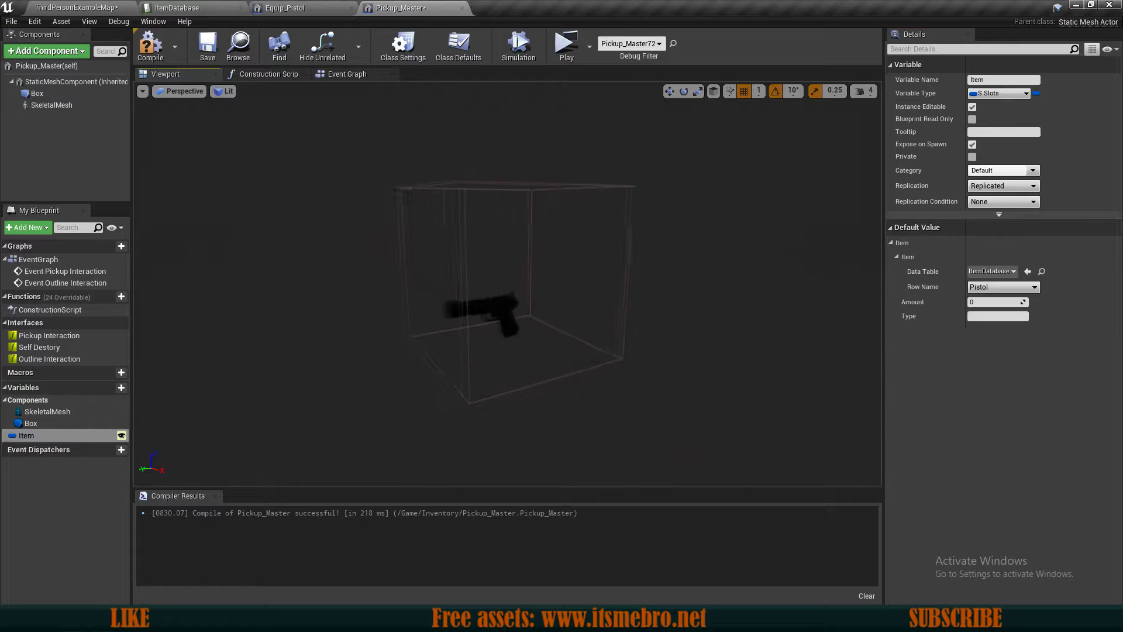
pyautogui.press('Return')
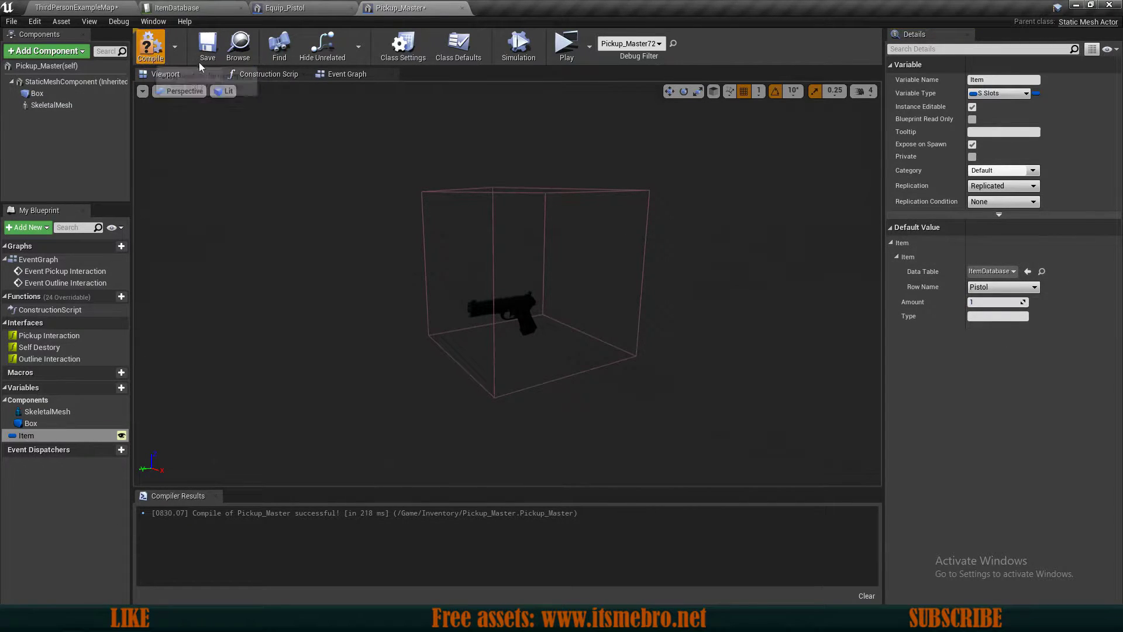
pyautogui.click(204, 55)
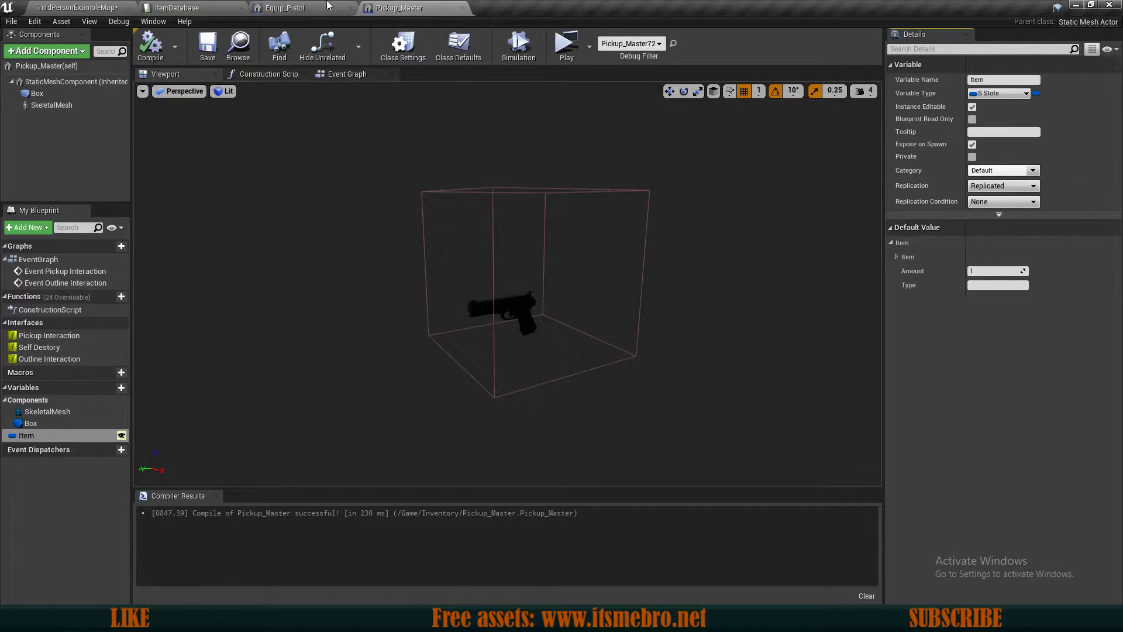
# Examine the pistol in Pickup_Master's viewport and the physics and mesh settings of its StaticMeshComponent and SkeletalMesh.
pyautogui.click(290, 6)
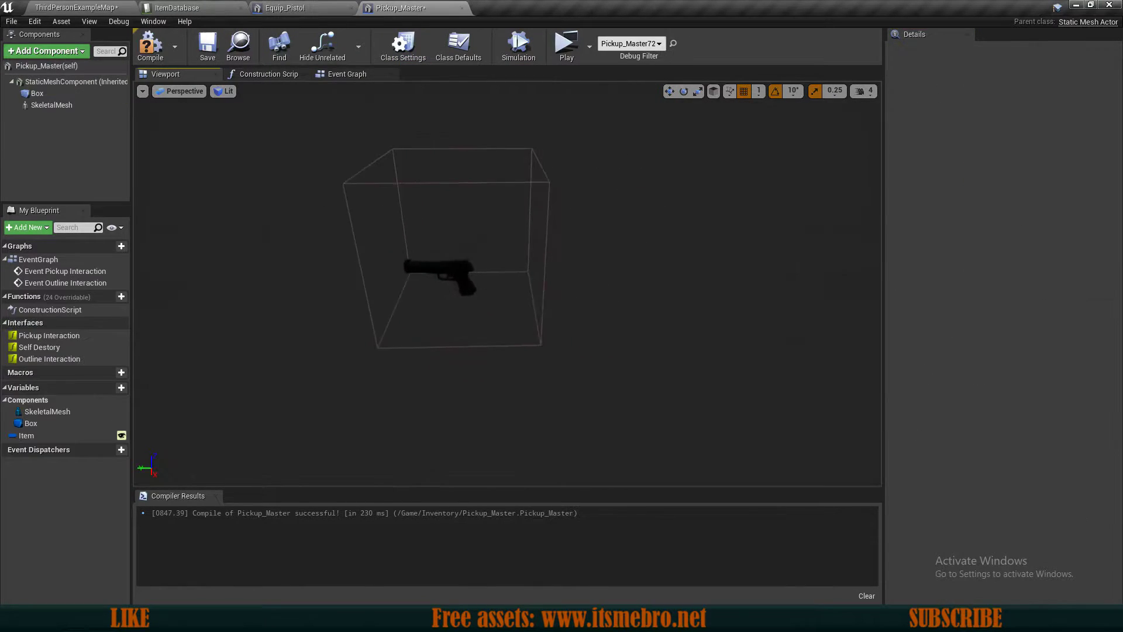
pyautogui.moveTo(507, 283); pyautogui.dragTo(550, 269, button='right')
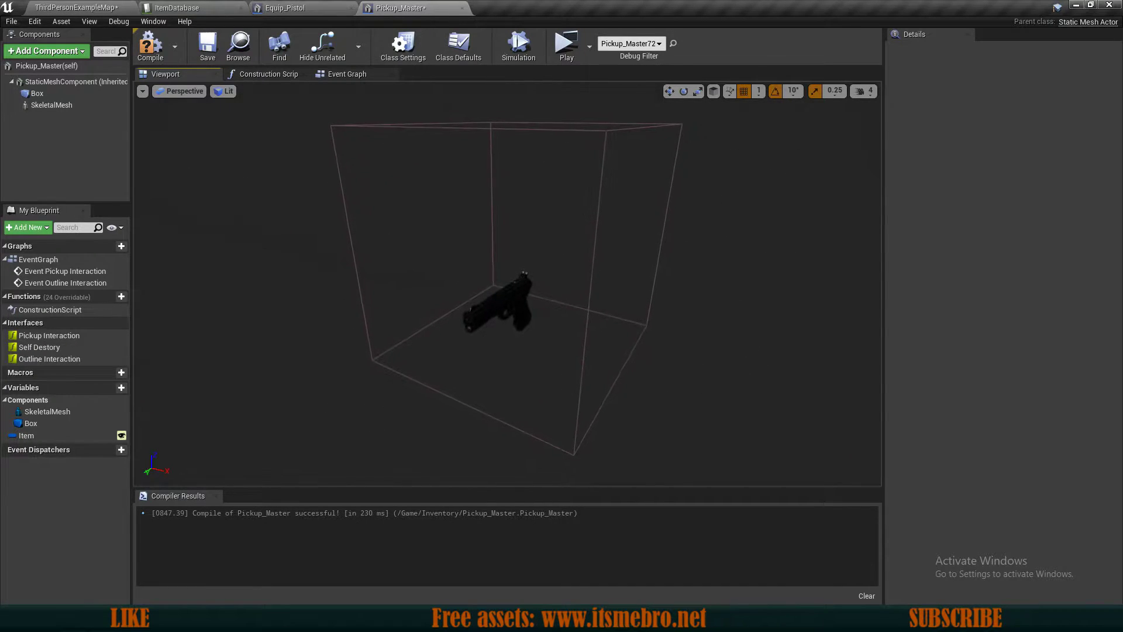
pyautogui.click(53, 82)
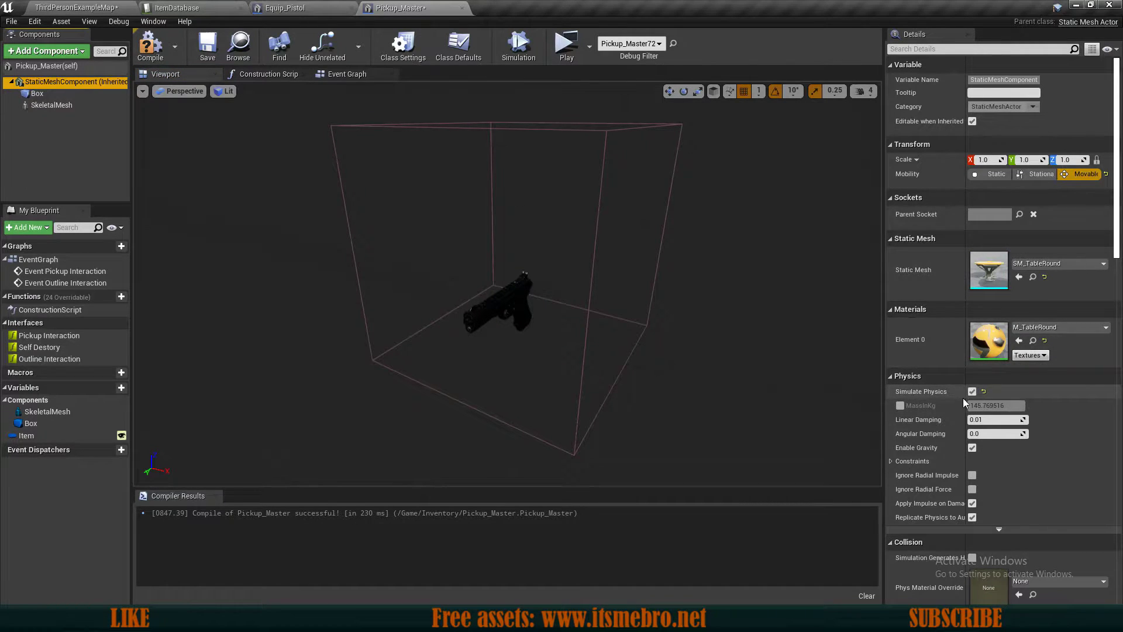
pyautogui.click(52, 105)
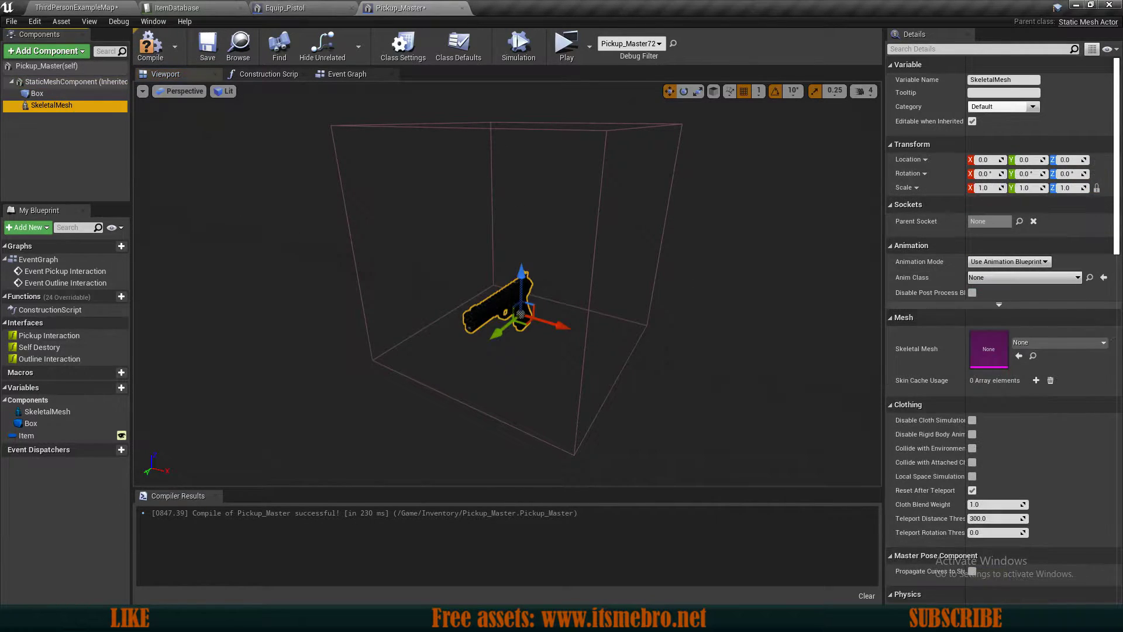
pyautogui.scroll(-5, 1035, 402)
pyautogui.scroll(5, 988, 469)
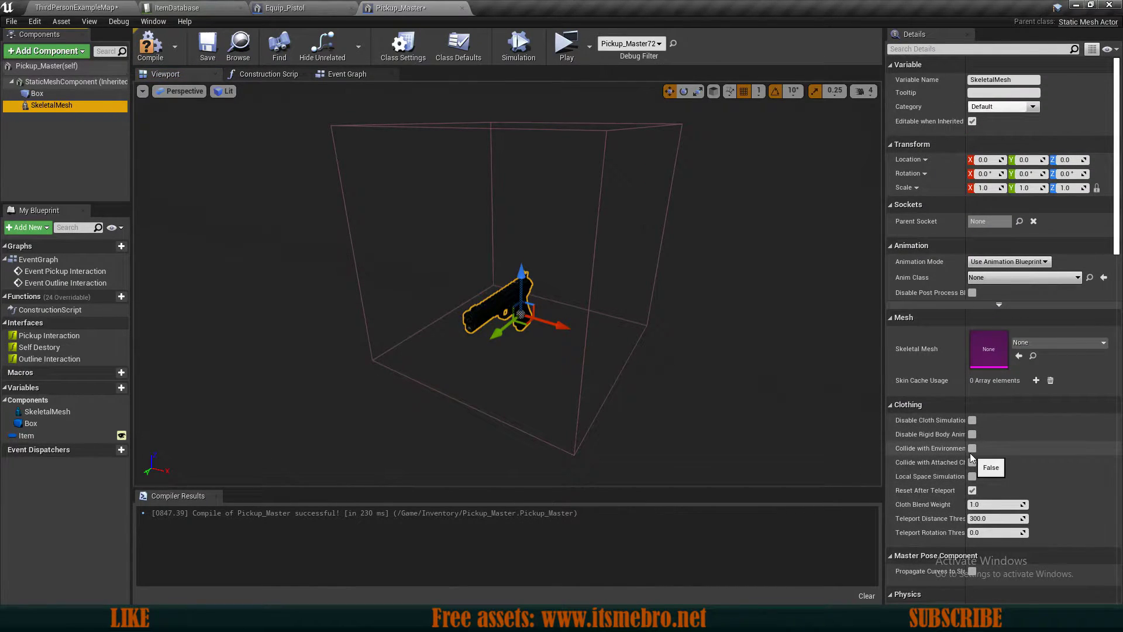
# Add a Set Skeletal Mesh node targeting the SkeletalMesh component beside the upper Set Static Mesh node in Pickup_Master's Construction Script.
pyautogui.click(343, 75)
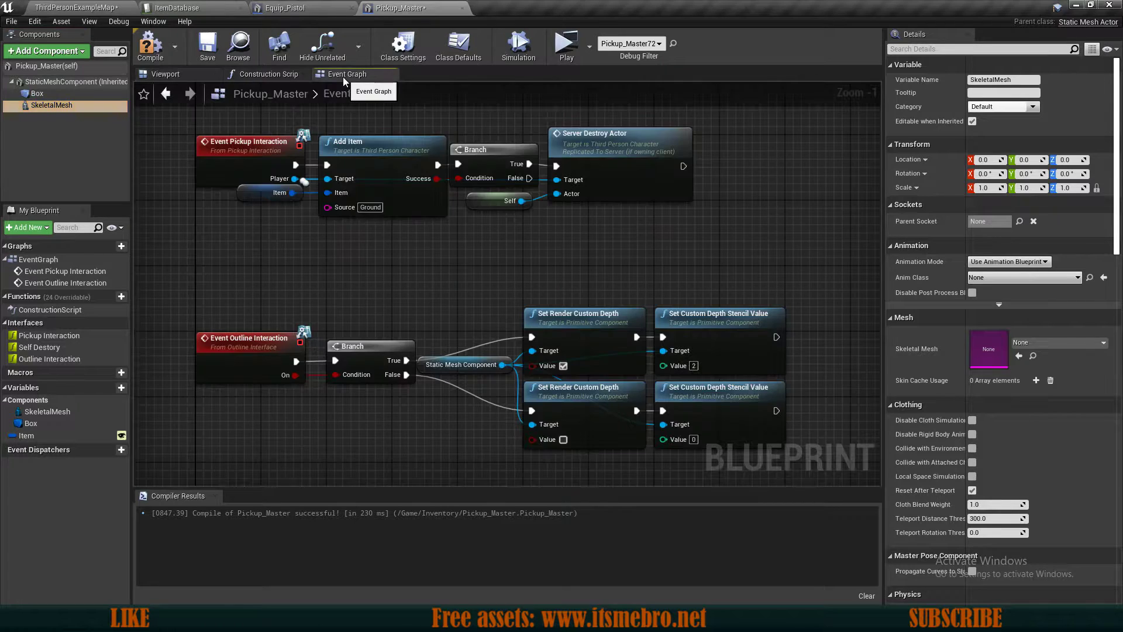
pyautogui.click(270, 74)
pyautogui.scroll(2, 455, 280)
pyautogui.click(479, 270)
pyautogui.moveTo(479, 270); pyautogui.dragTo(538, 270, button='right')
pyautogui.moveTo(633, 263); pyautogui.dragTo(609, 285, button='right')
pyautogui.moveTo(44, 106); pyautogui.dragTo(491, 223)
pyautogui.moveTo(547, 267); pyautogui.dragTo(610, 265)
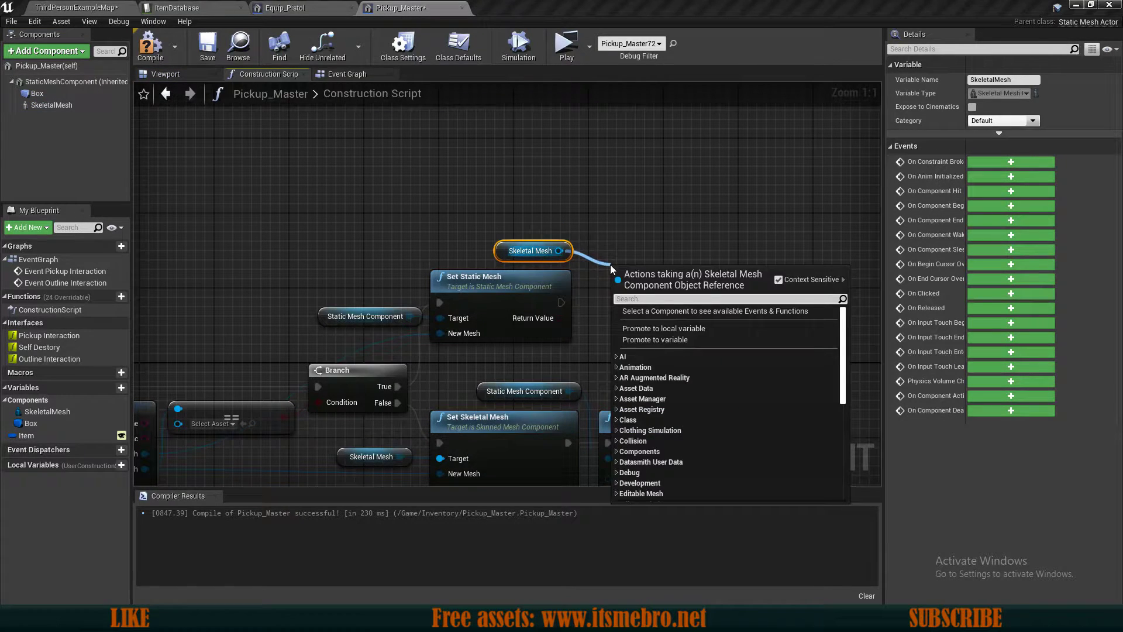
pyautogui.write('set skeletal')
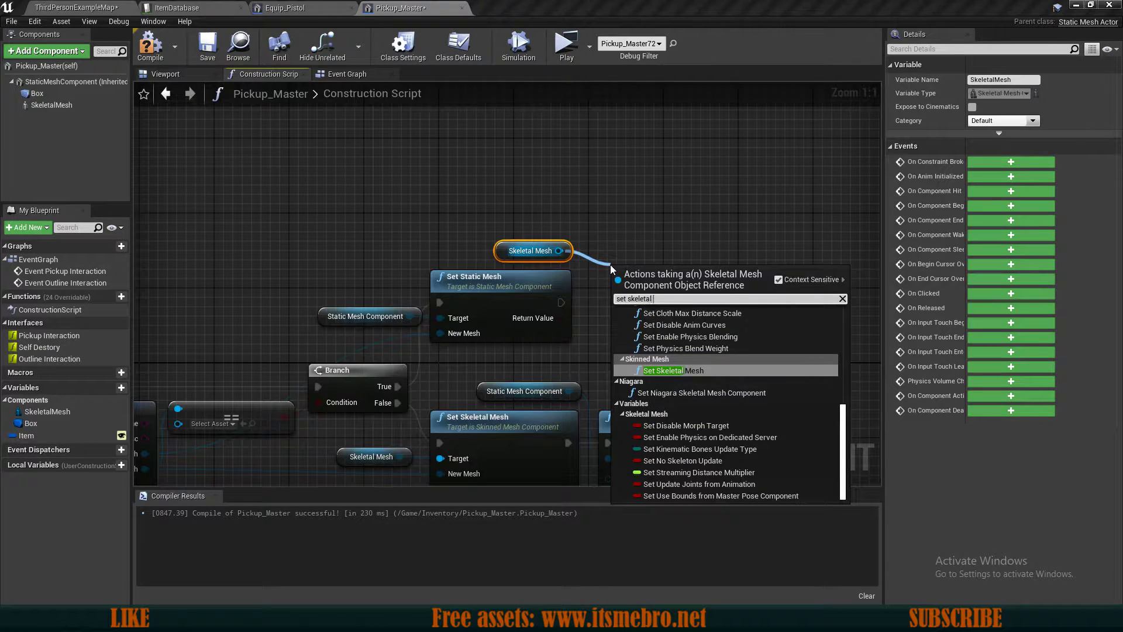
pyautogui.press('Return')
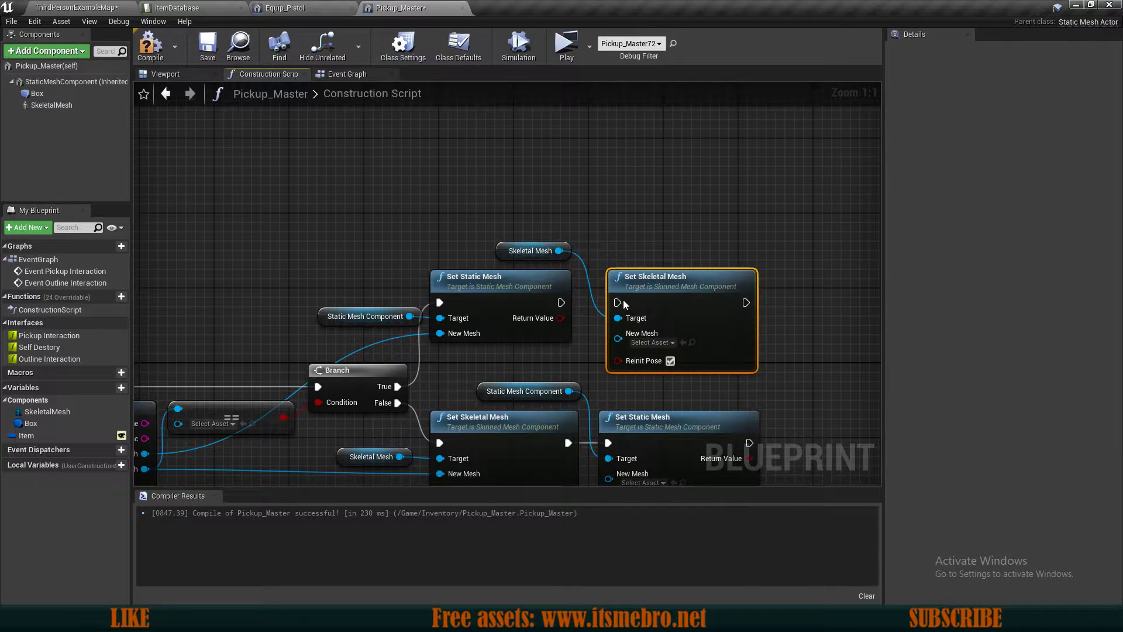
# Connect the new Set Skeletal Mesh node after Set Static Mesh on the Branch's True path and align it there.
pyautogui.moveTo(707, 302); pyautogui.dragTo(699, 304)
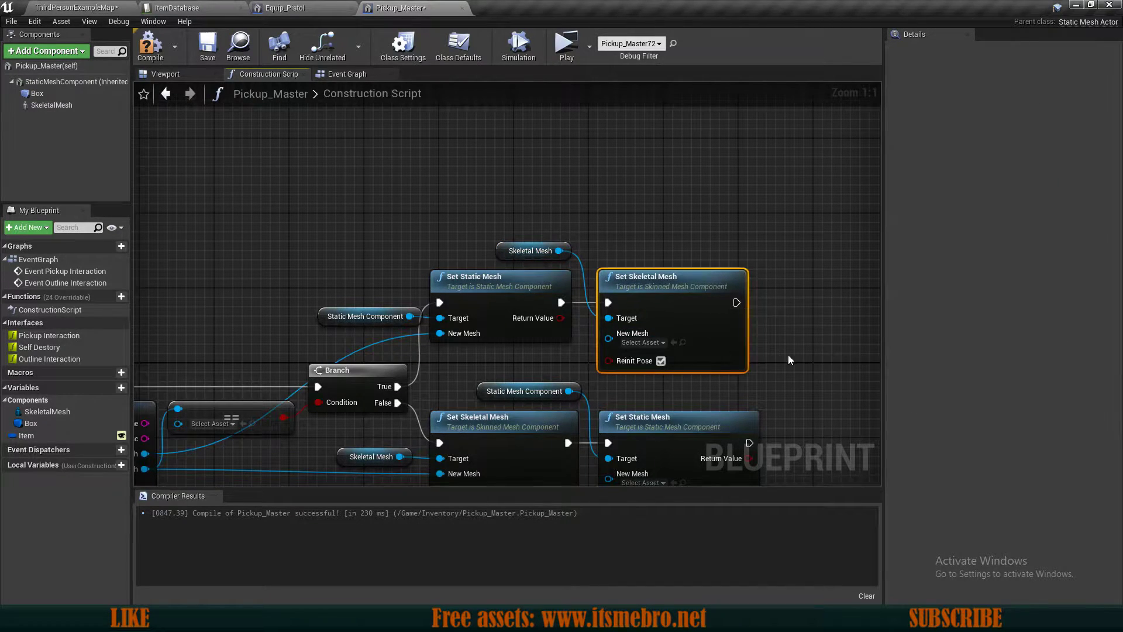
pyautogui.click(790, 358)
pyautogui.moveTo(790, 359); pyautogui.dragTo(726, 238, button='right')
pyautogui.click(633, 316)
pyautogui.click(638, 298)
pyautogui.moveTo(597, 277); pyautogui.dragTo(682, 321, button='right')
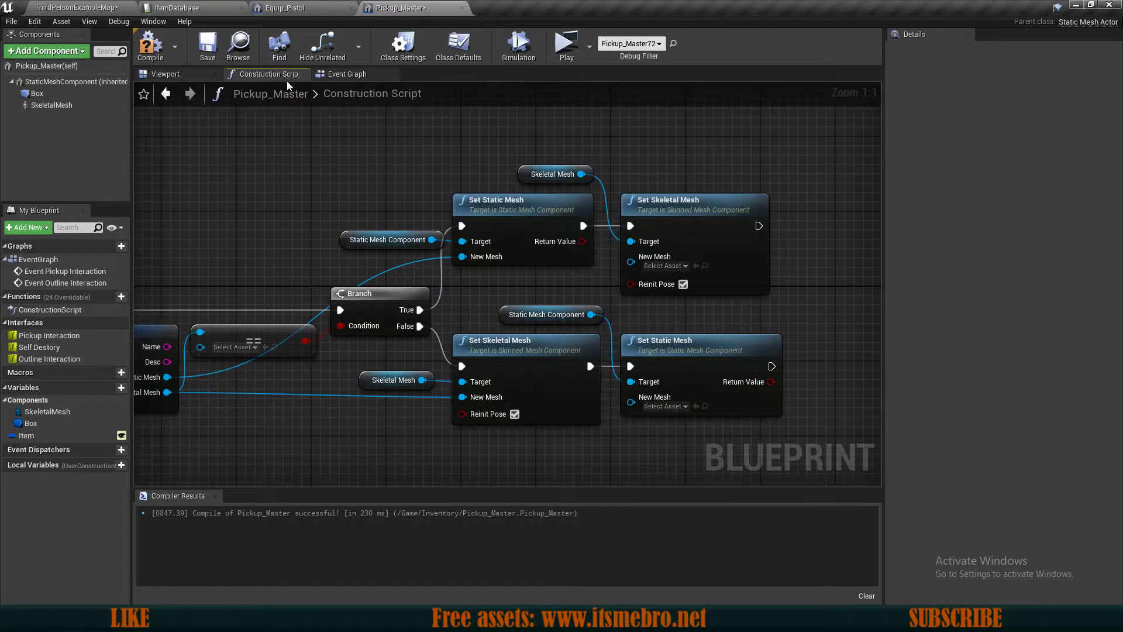
# Assign the Assault_Rifle_B mesh to Pickup_Master's SkeletalMesh component, enable Simulate Physics on it, and compile the blueprint.
pyautogui.click(59, 107)
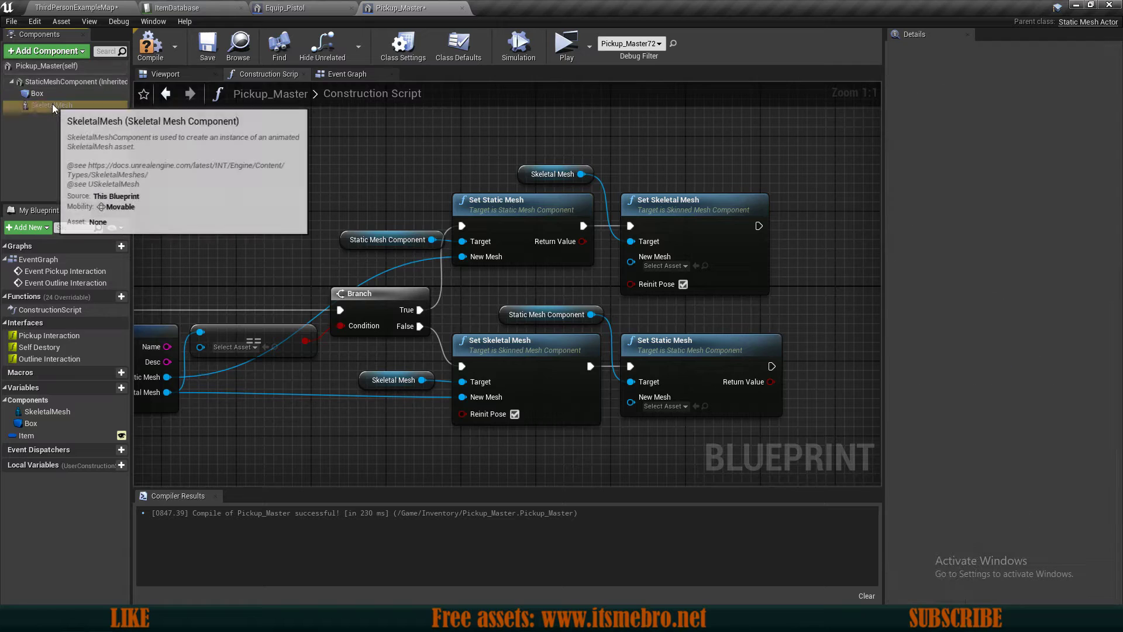
pyautogui.click(1029, 344)
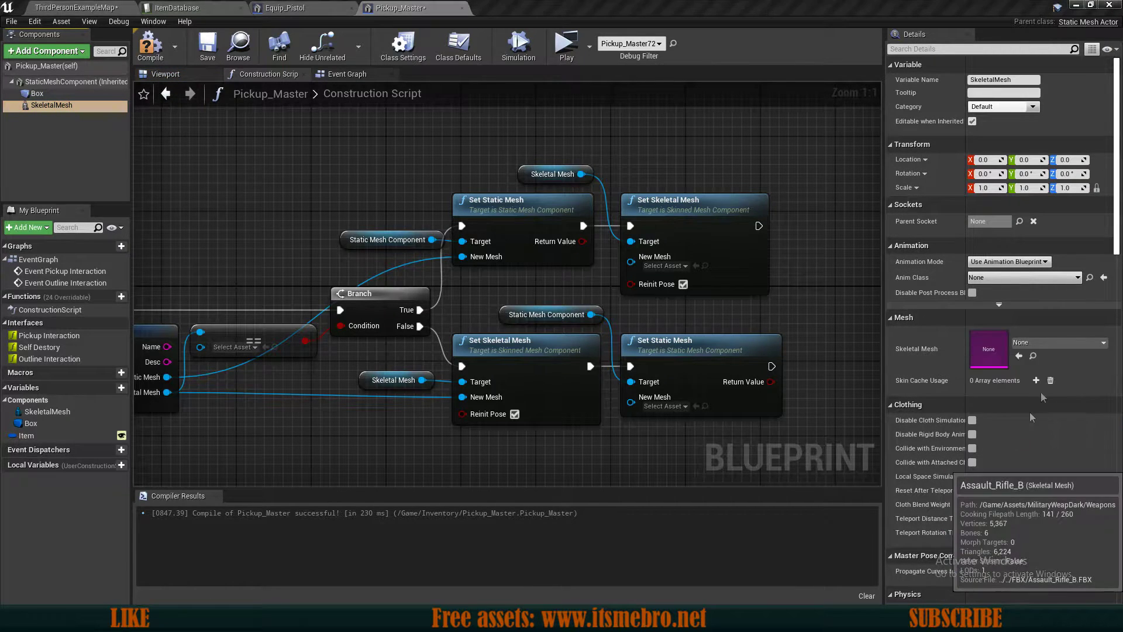
pyautogui.click(1030, 412)
pyautogui.scroll(-6, 988, 392)
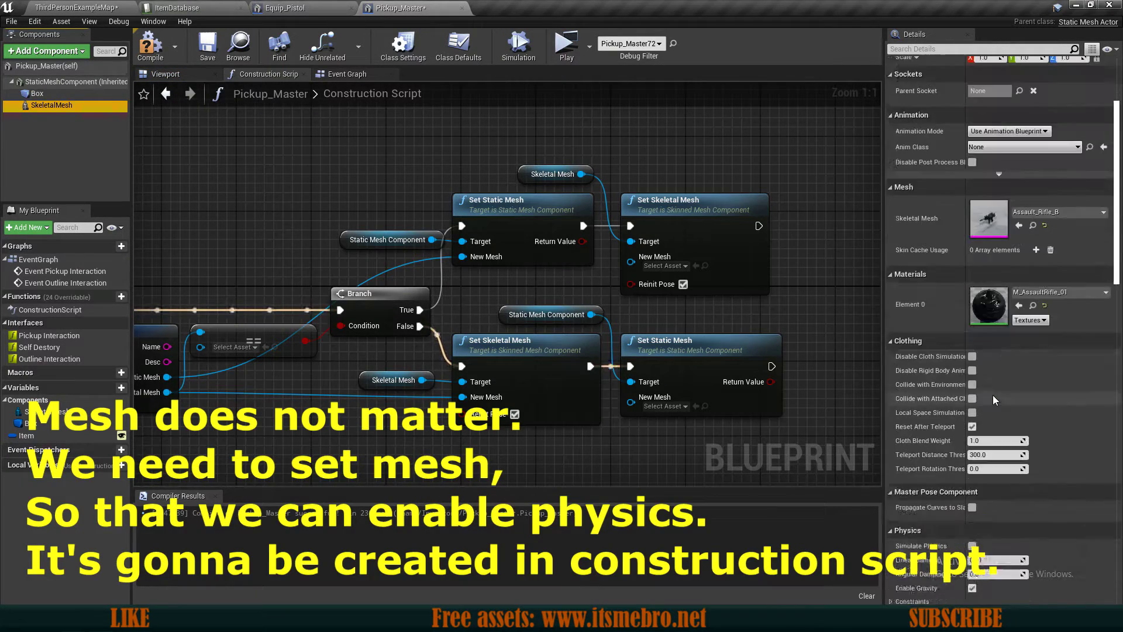
pyautogui.click(973, 453)
pyautogui.scroll(-2, 477, 251)
pyautogui.click(151, 52)
# Expand the SkeletalMesh component's collision settings in Pickup_Master and change its collision preset from NoCollision.
pyautogui.click(166, 74)
pyautogui.scroll(-5, 1002, 444)
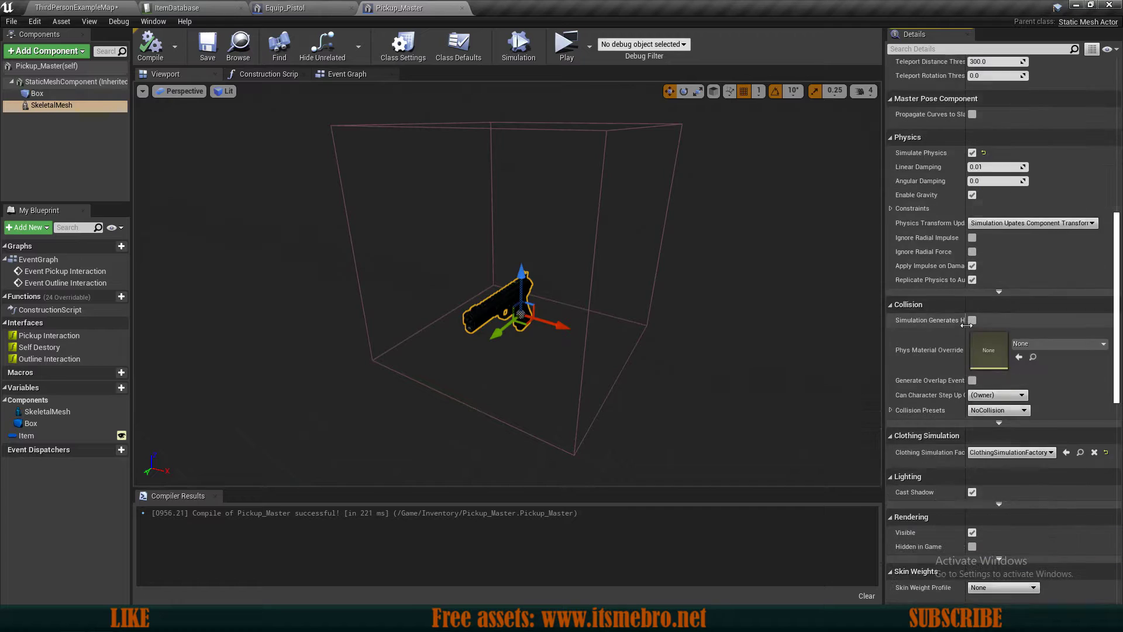
pyautogui.click(892, 410)
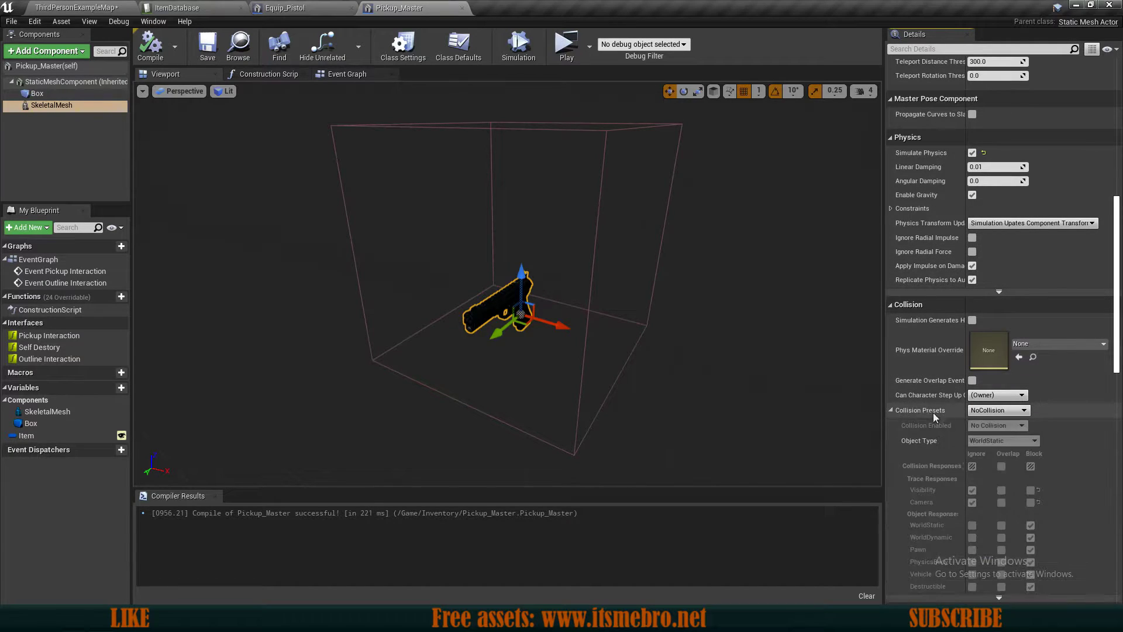
pyautogui.click(986, 411)
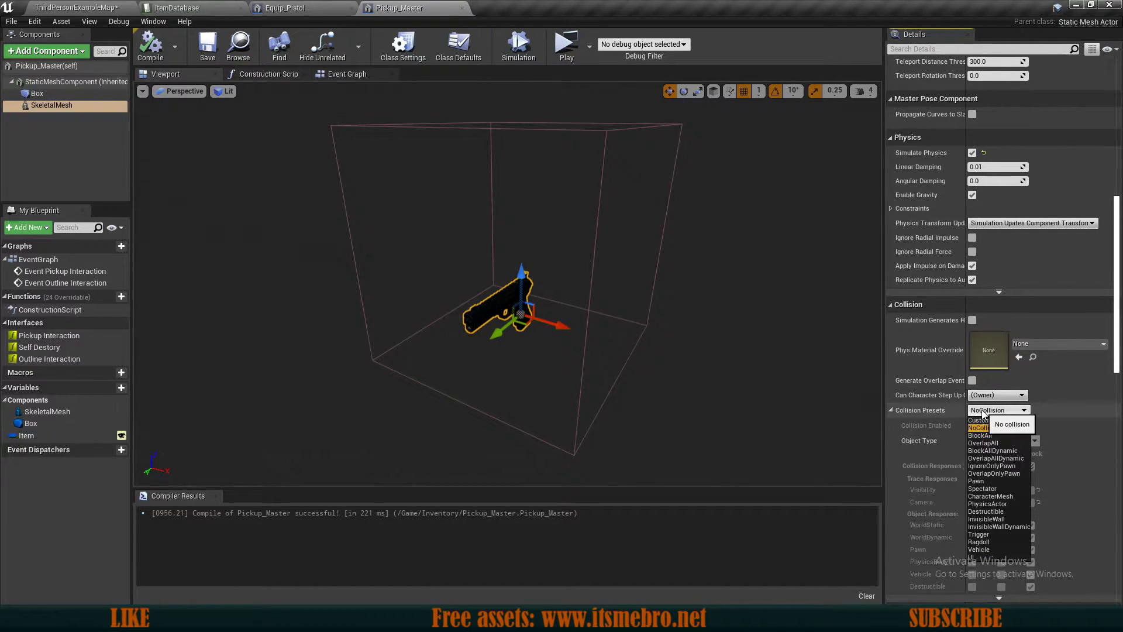
pyautogui.click(989, 443)
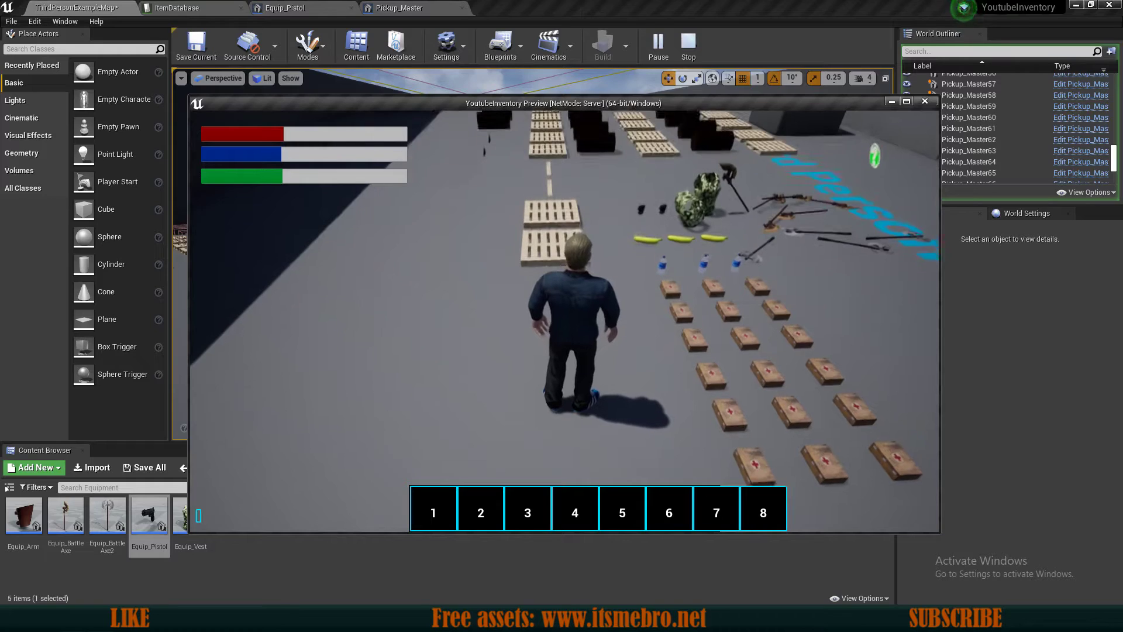
# Test the level by picking up the pistol and equipping it in the Primary weapon slot, and end the play session.
pyautogui.press('w')
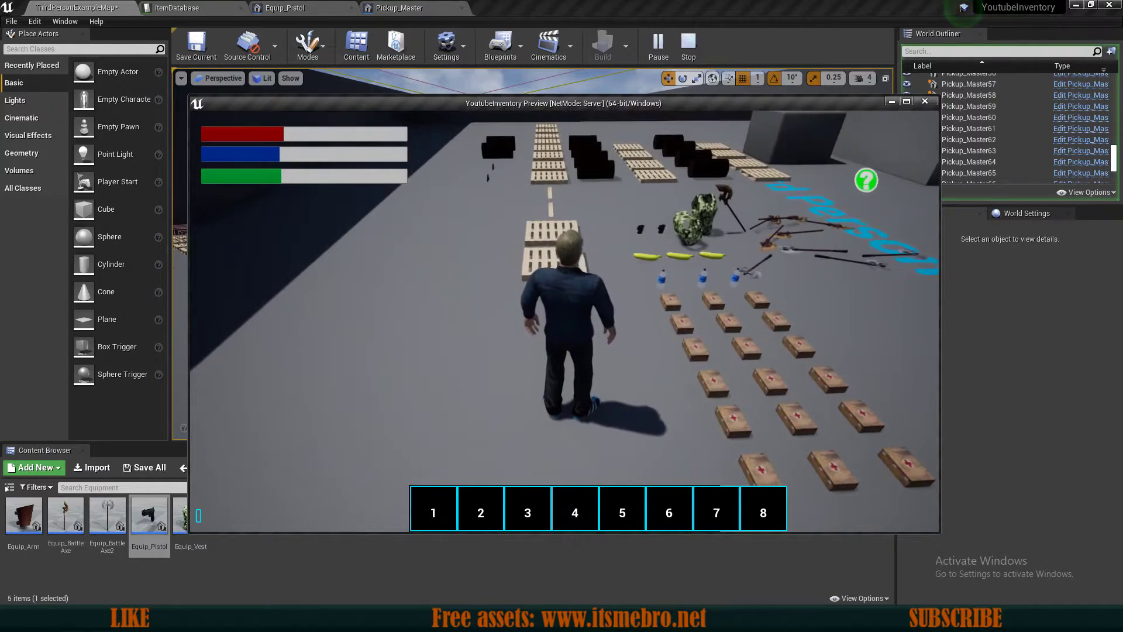
pyautogui.press('e')
pyautogui.press('i')
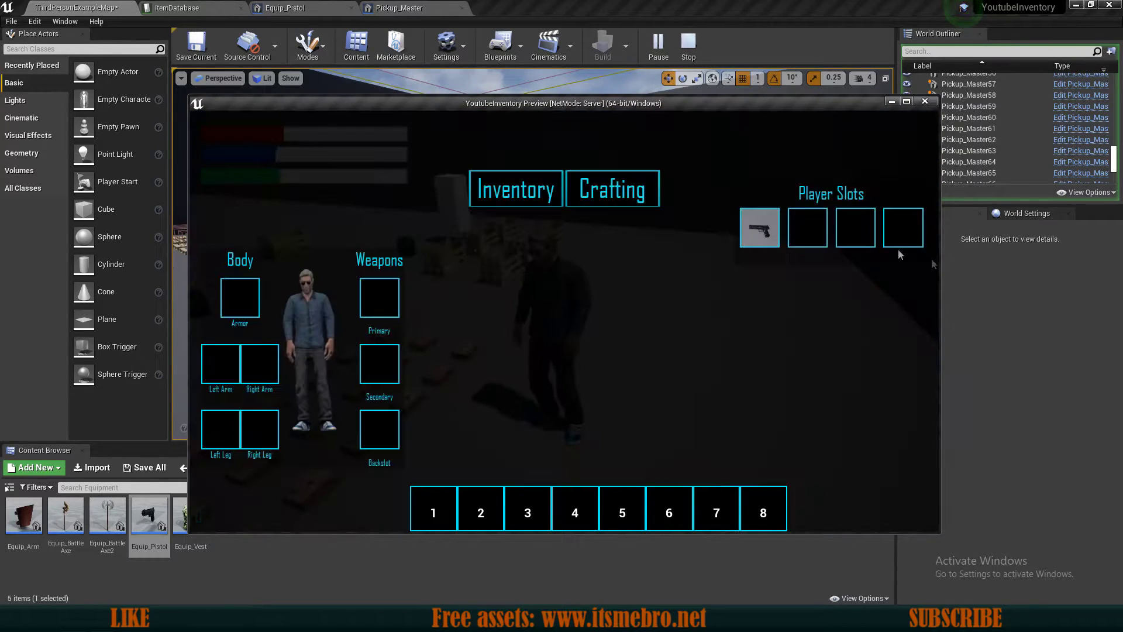
pyautogui.moveTo(759, 228); pyautogui.dragTo(408, 304)
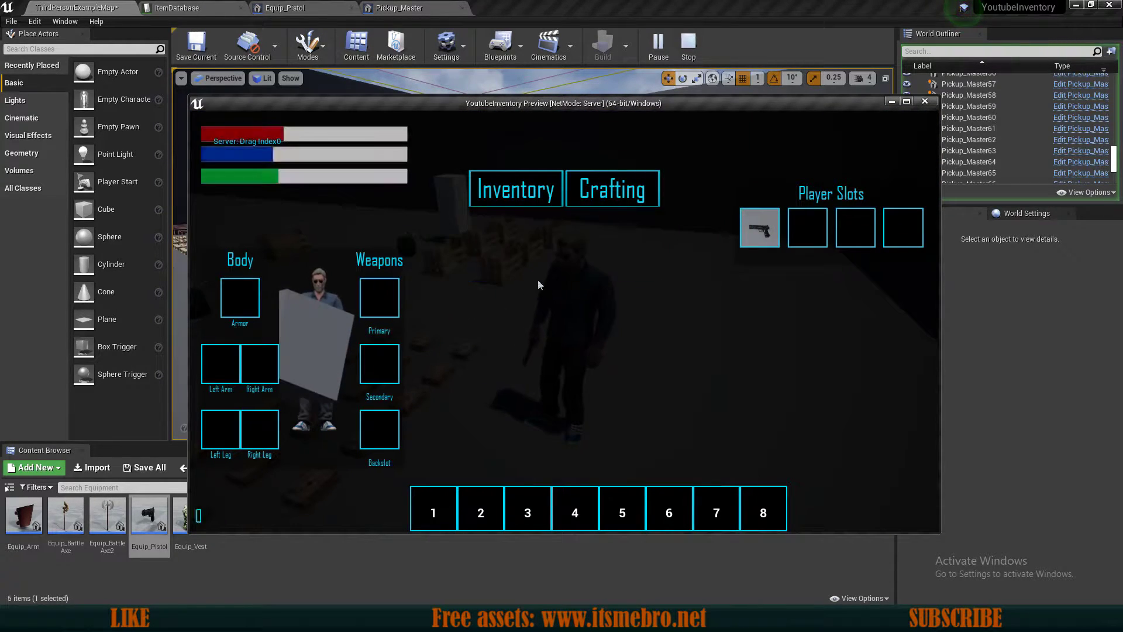
pyautogui.press('i')
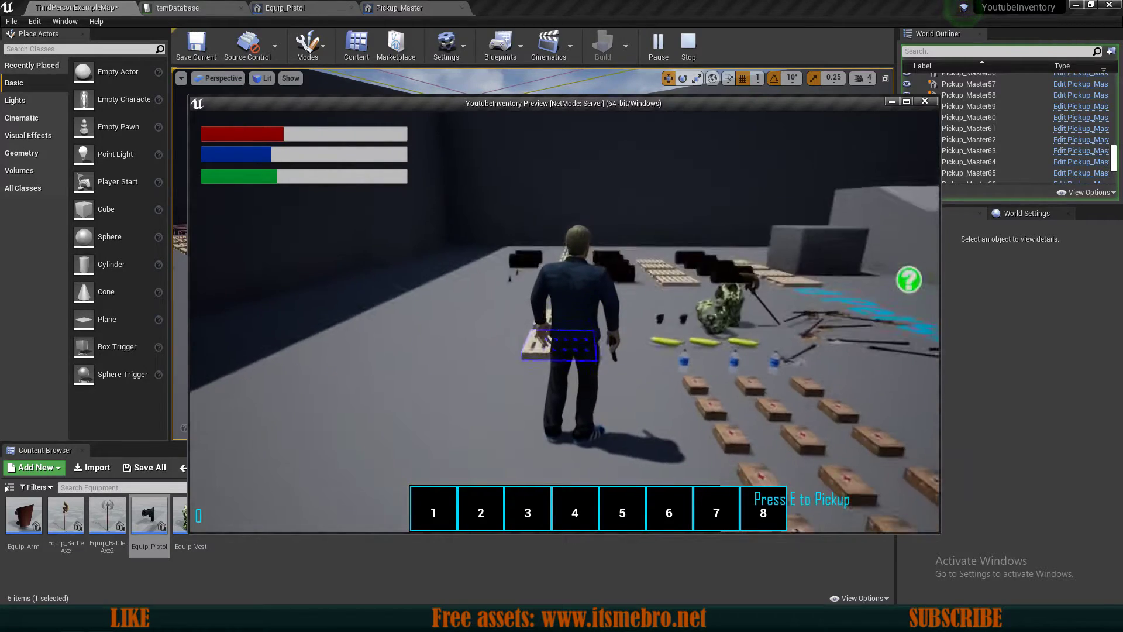
pyautogui.press('Escape')
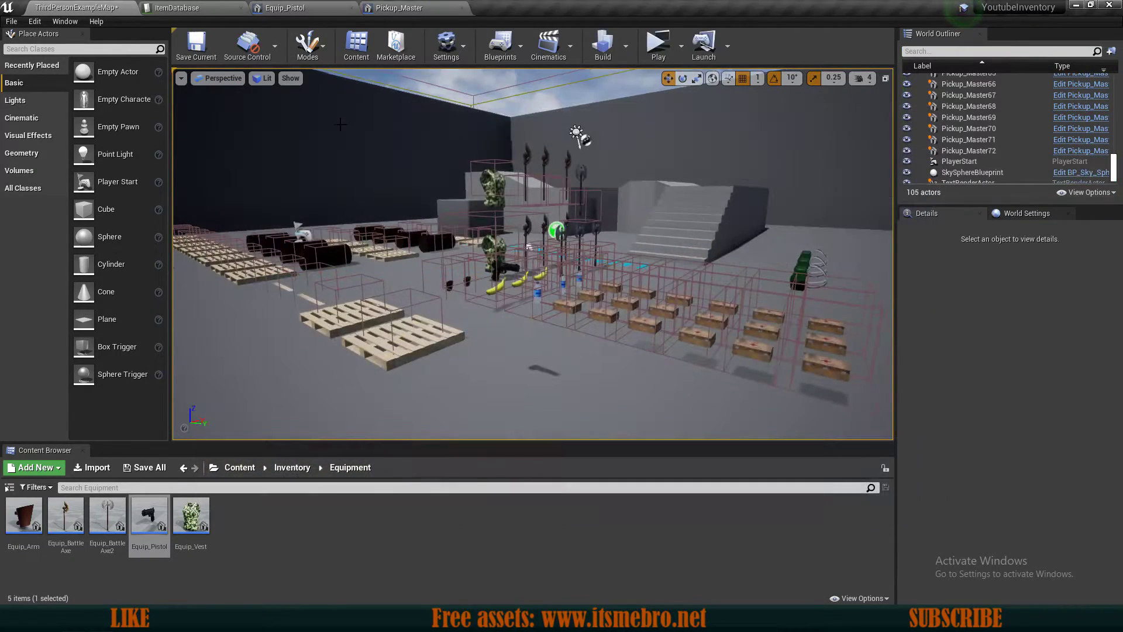
# Add a Skeletal Mesh reference to Pickup_Master's outline event and connect it to the targets of all Set Render Custom Depth and Set Custom Depth Stencil Value nodes.
pyautogui.click(398, 7)
pyautogui.click(351, 74)
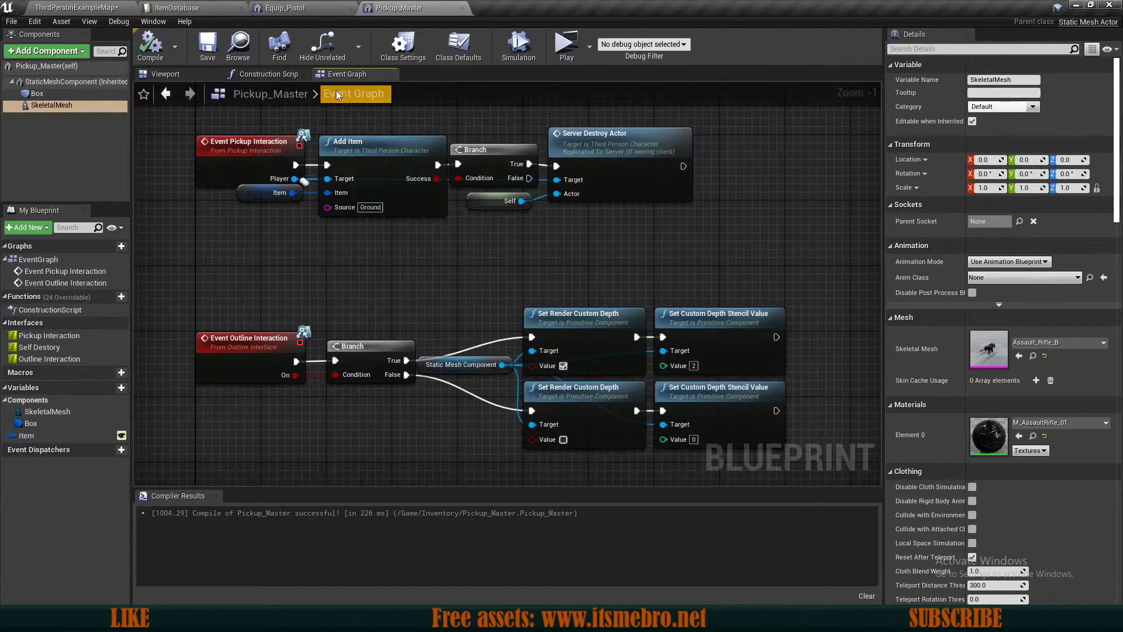
pyautogui.scroll(3, 515, 273)
pyautogui.moveTo(513, 273); pyautogui.dragTo(443, 193, button='right')
pyautogui.moveTo(363, 188); pyautogui.dragTo(580, 351)
pyautogui.moveTo(472, 308); pyautogui.dragTo(603, 308)
pyautogui.click(374, 357)
pyautogui.moveTo(52, 105); pyautogui.dragTo(375, 209)
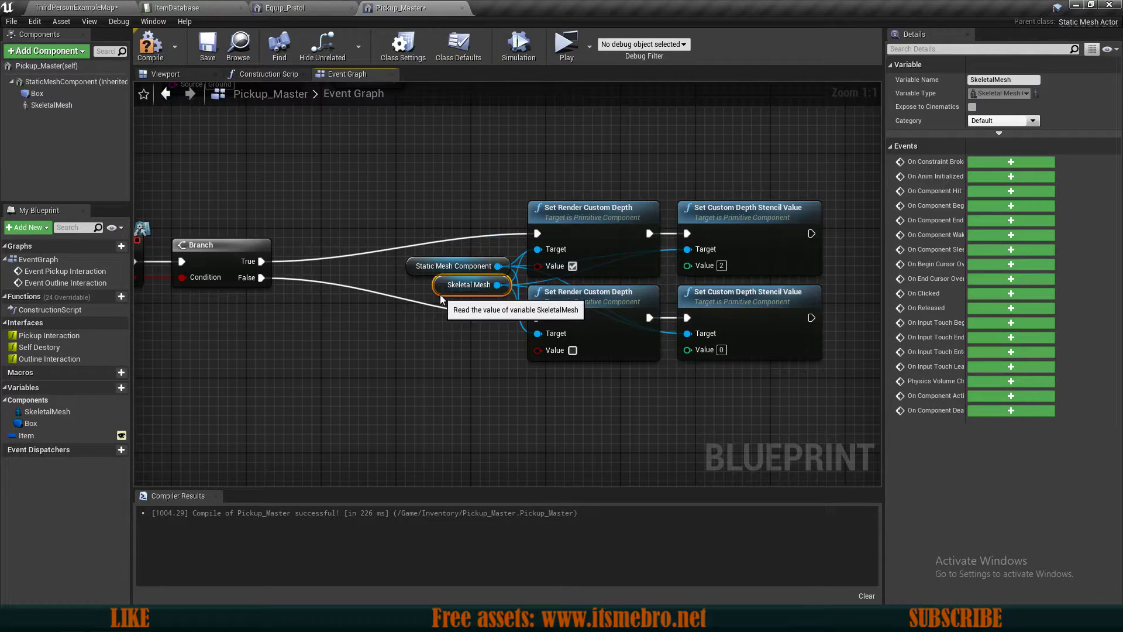
# Align the Skeletal Mesh reference beneath Static Mesh Component in the event graph, then compile and save Pickup_Master.
pyautogui.click(458, 344)
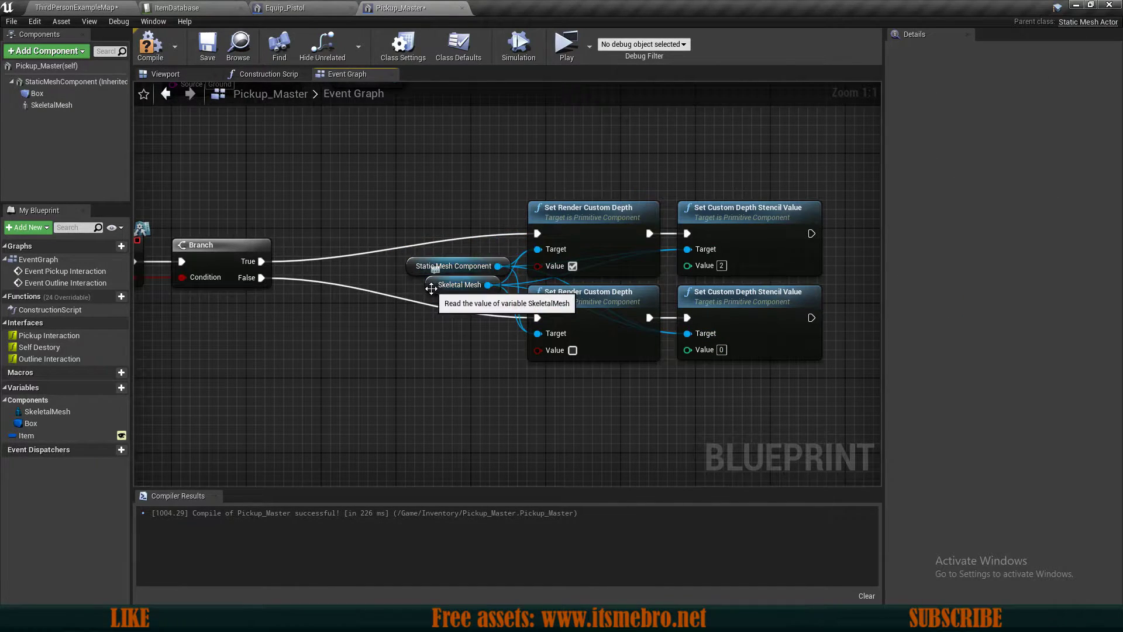
pyautogui.moveTo(431, 288); pyautogui.dragTo(422, 289)
pyautogui.click(254, 151)
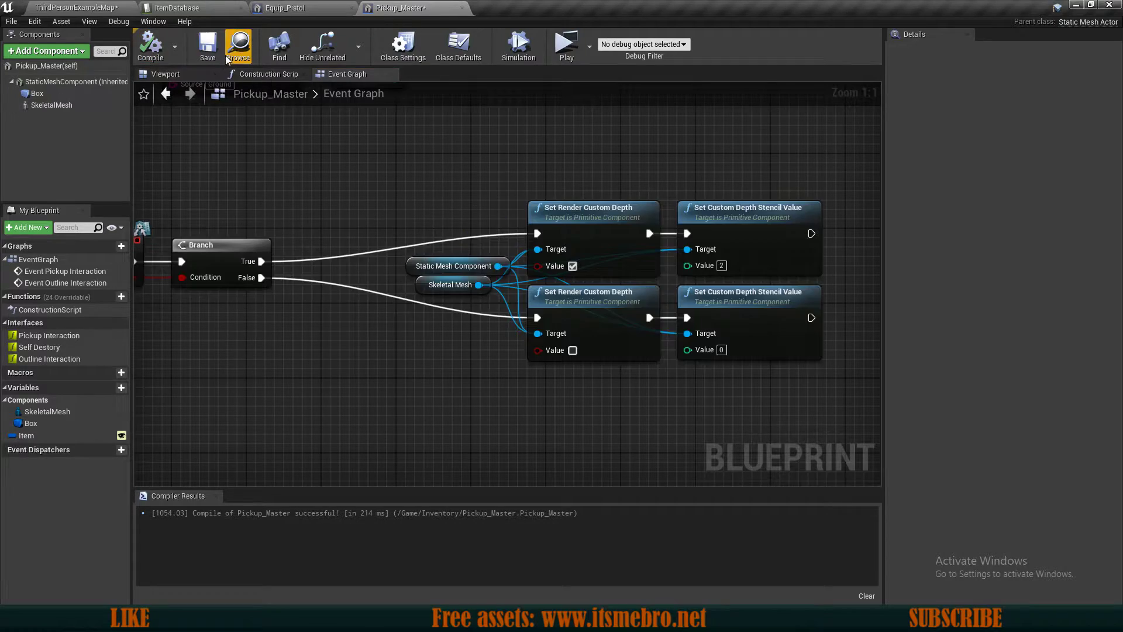
pyautogui.click(208, 47)
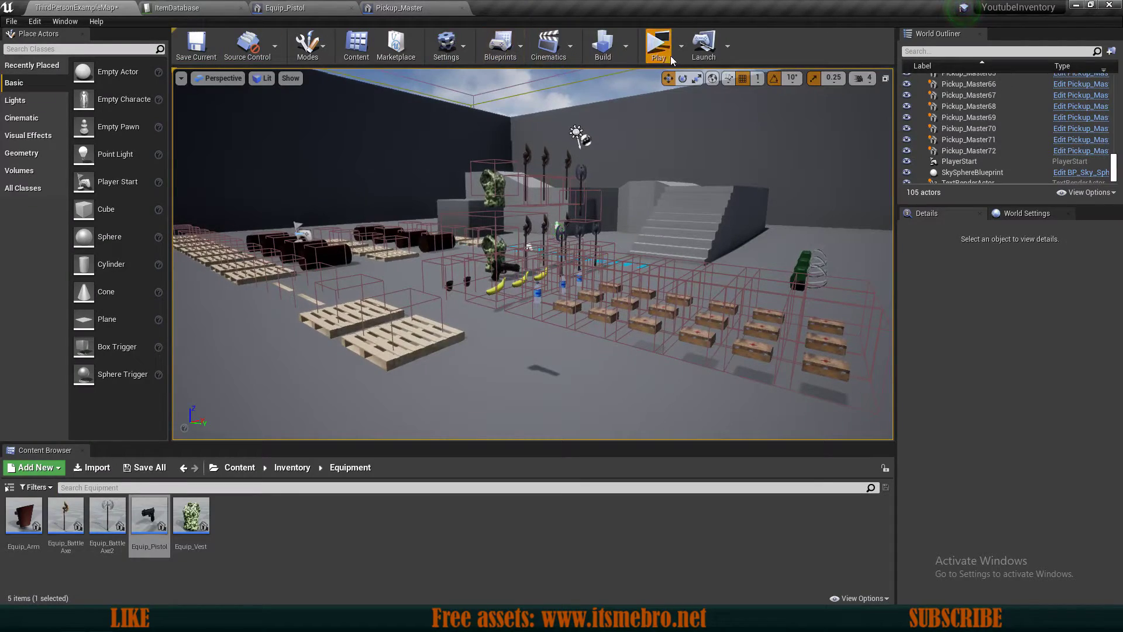
# Play the level again, equip the pistol in the Primary slot, move and jump with it, and end the session.
pyautogui.click(671, 57)
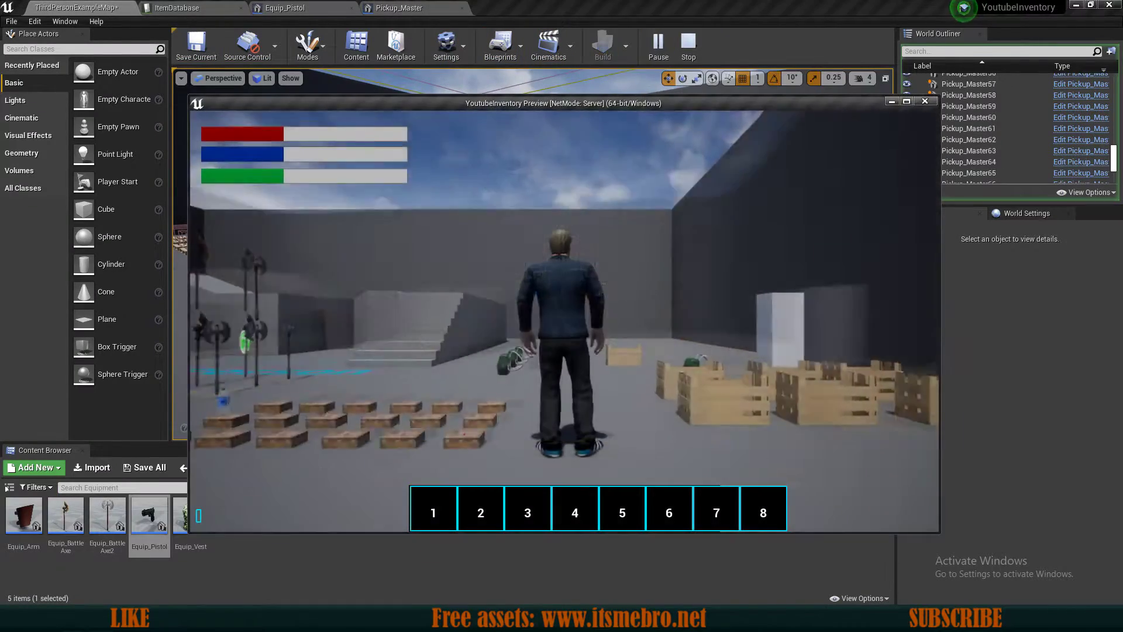
pyautogui.press('w')
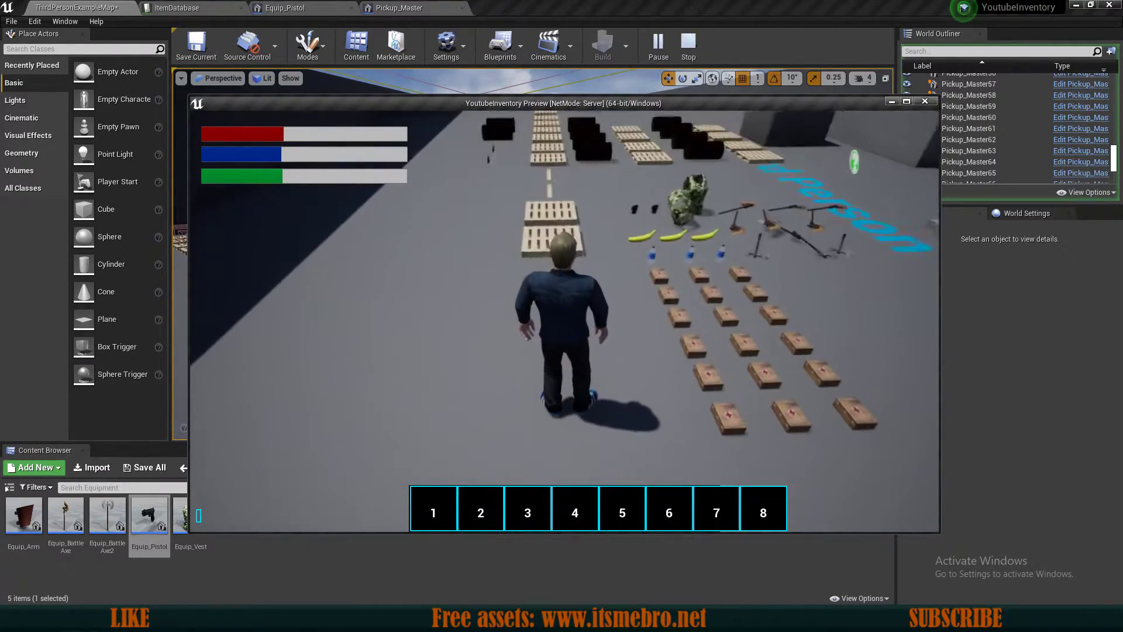
pyautogui.press('w')
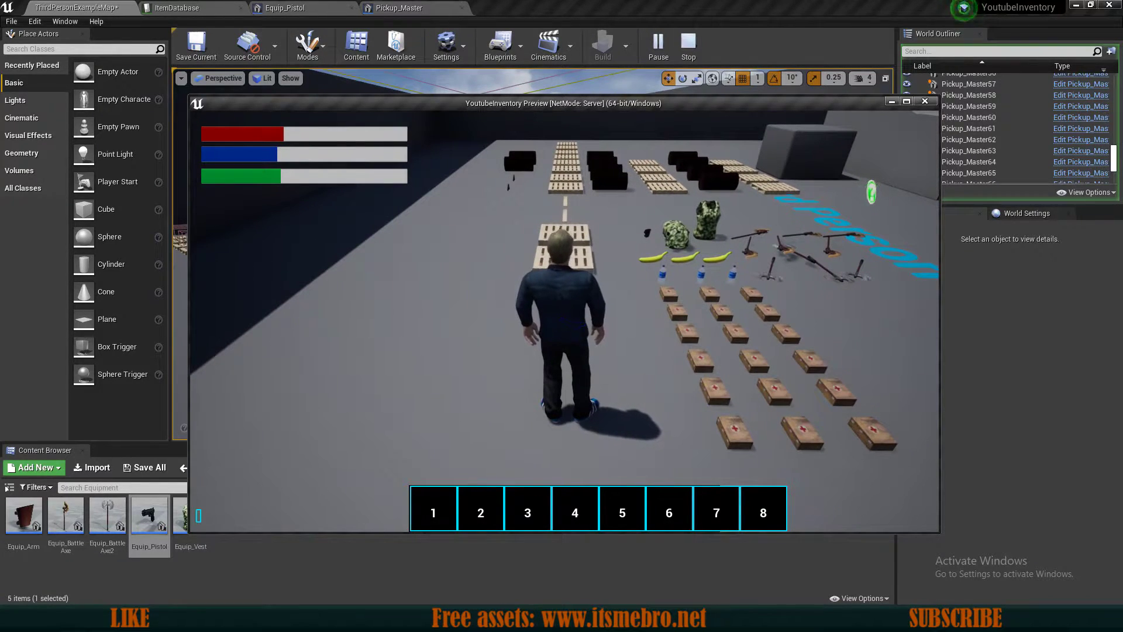
pyautogui.press('i')
pyautogui.moveTo(759, 227); pyautogui.dragTo(373, 300)
pyautogui.click(518, 264)
pyautogui.press('i')
pyautogui.press('space')
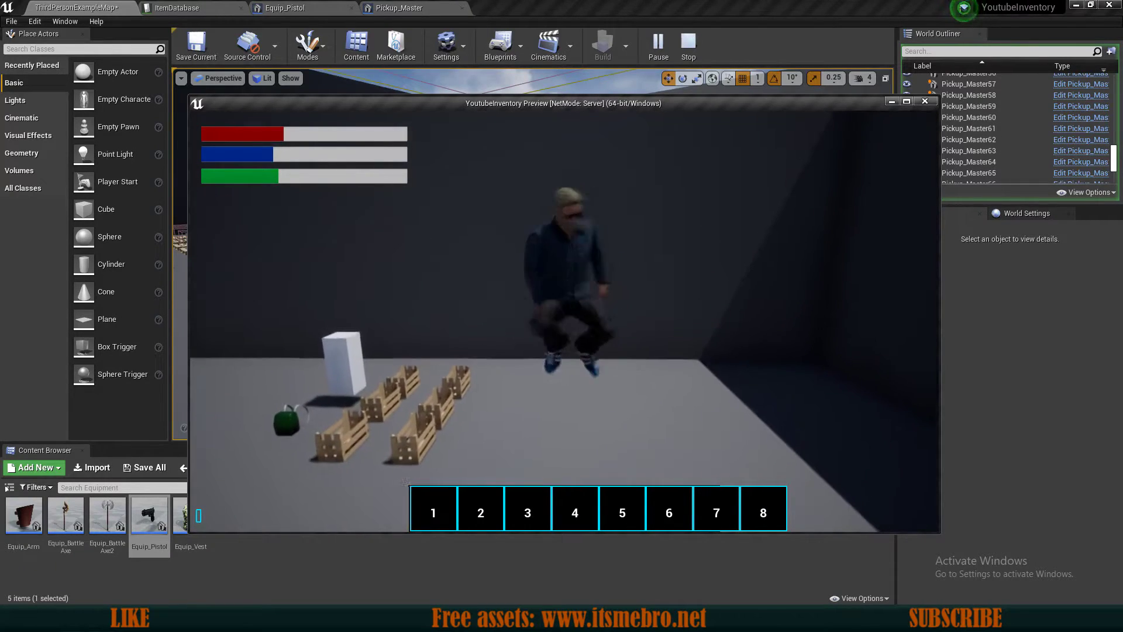
pyautogui.press('w')
pyautogui.press('Escape')
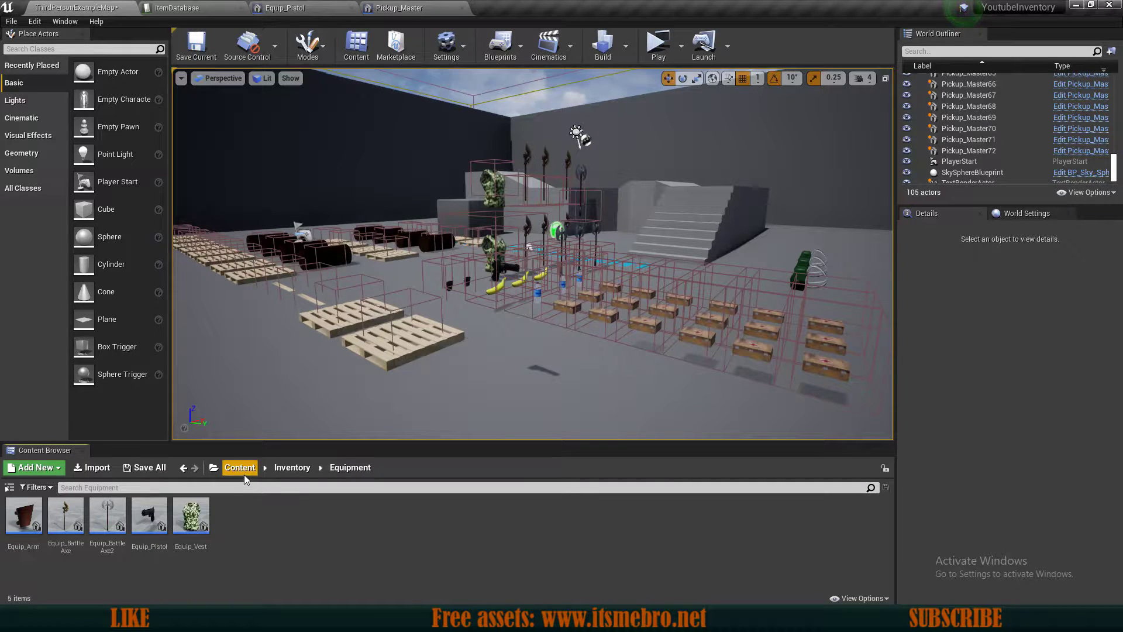
# Open the ItemDatabase data table from the Inventory folder and duplicate the Pistol row.
pyautogui.click(288, 468)
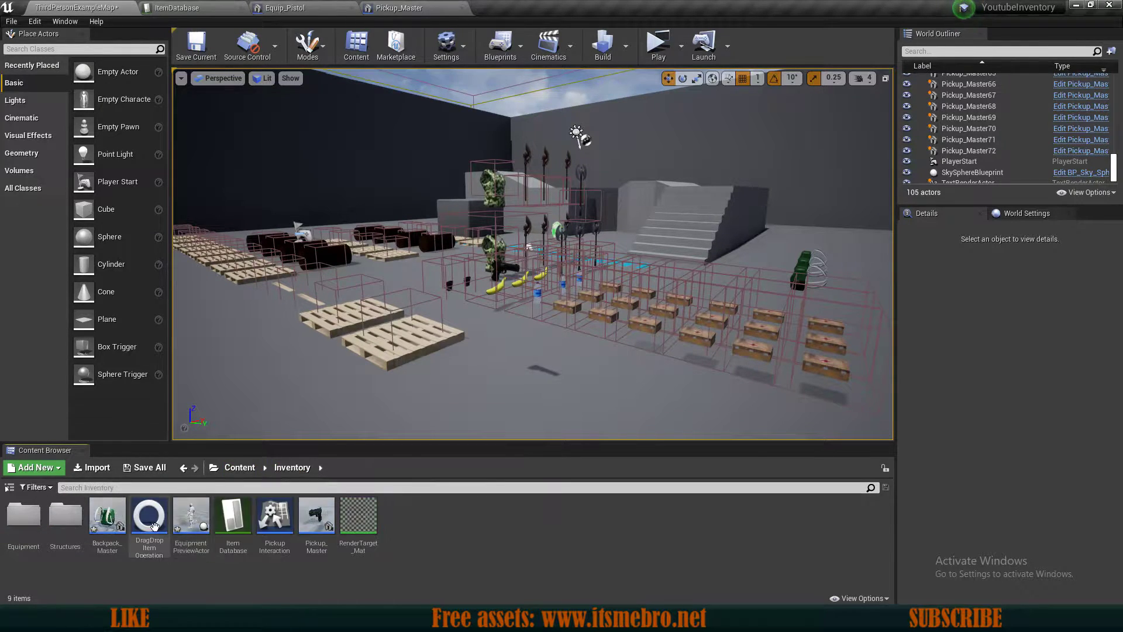
pyautogui.doubleClick(232, 516)
pyautogui.click(65, 260)
pyautogui.click(58, 255)
pyautogui.hotkey('ctrl', 'w')
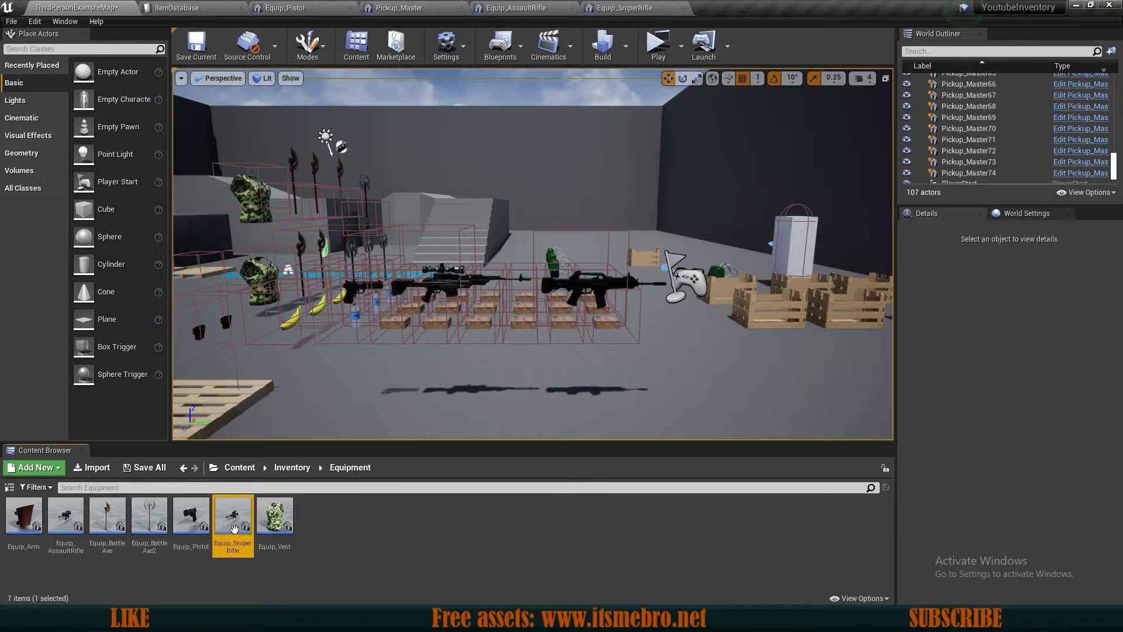
# Examine the Equip_SniperRifle blueprint's skeletal mesh and the Sniper row's mesh, actor class and pose index in ItemDatabase.
pyautogui.click(86, 537)
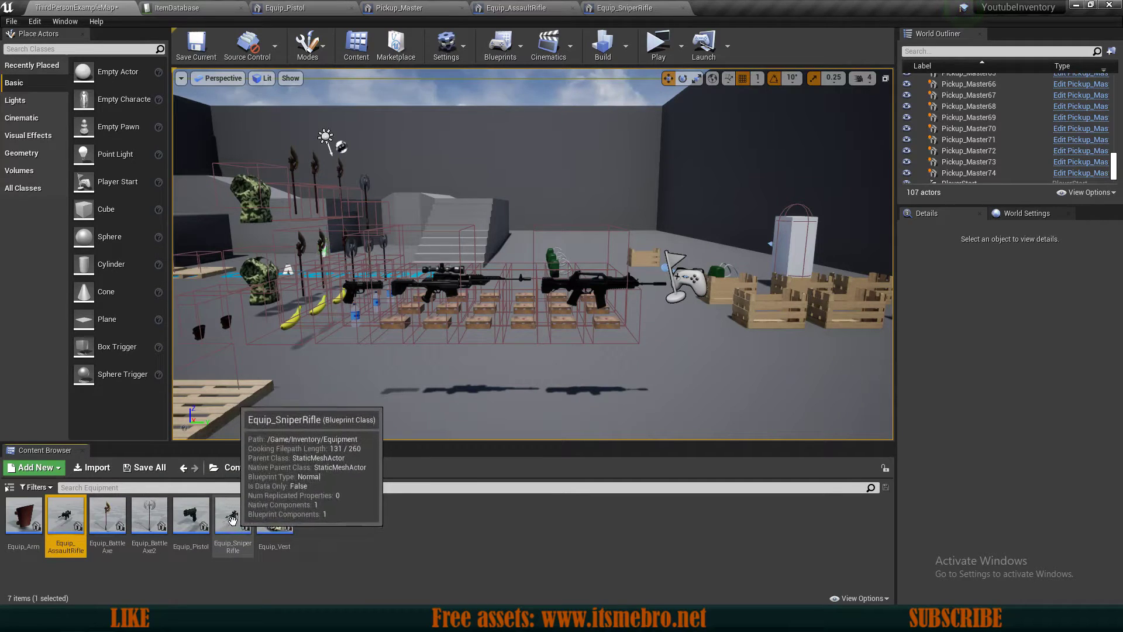
pyautogui.doubleClick(229, 517)
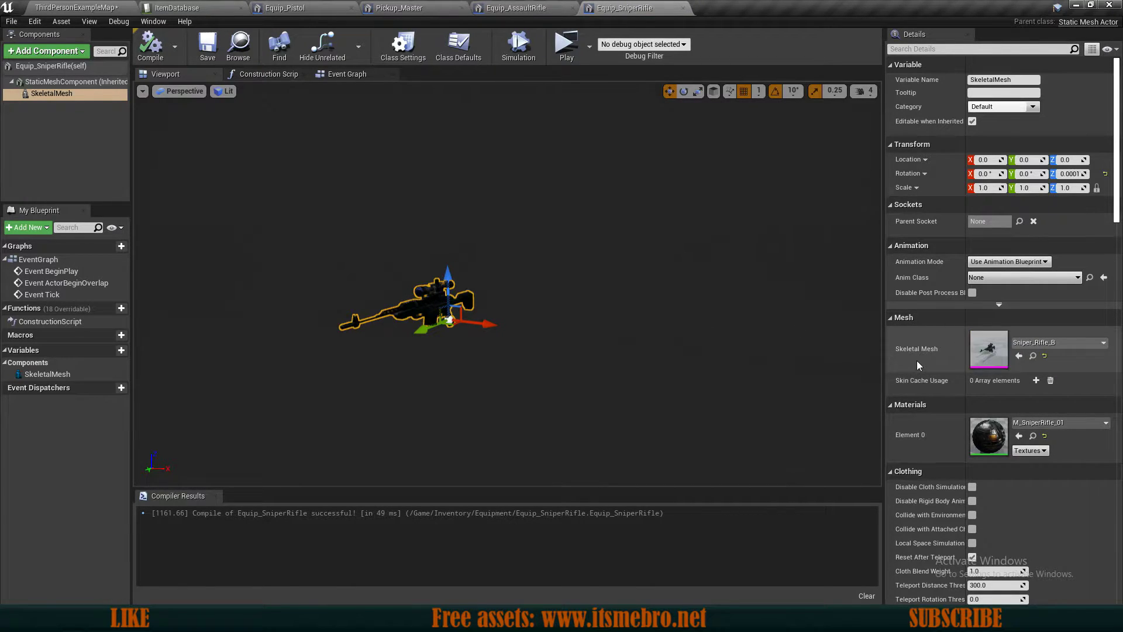
pyautogui.click(208, 6)
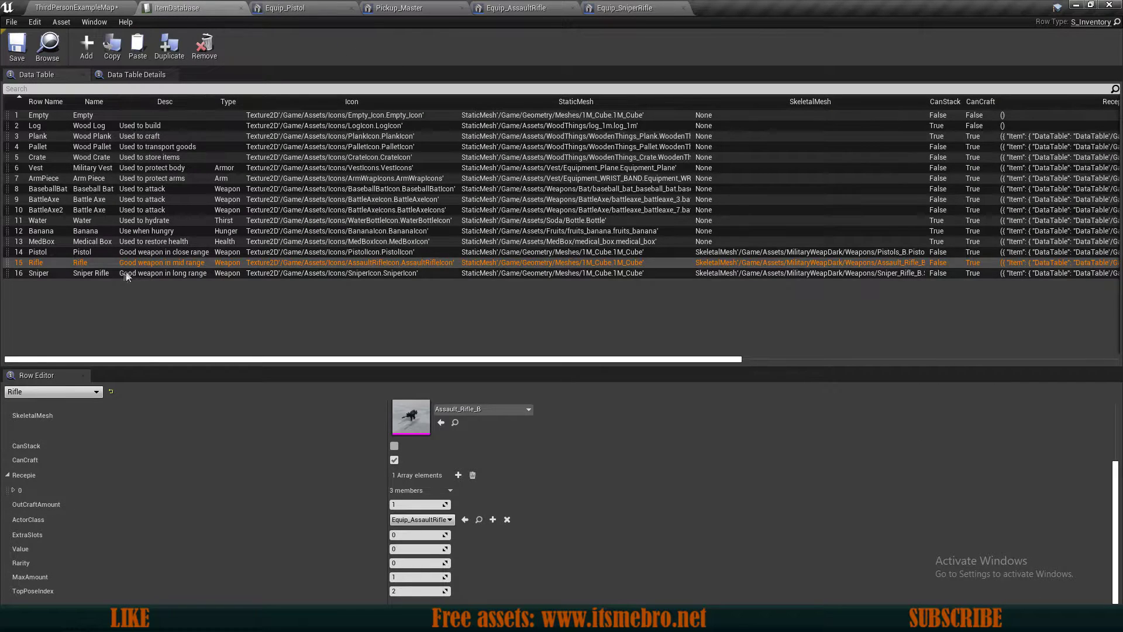
pyautogui.click(103, 272)
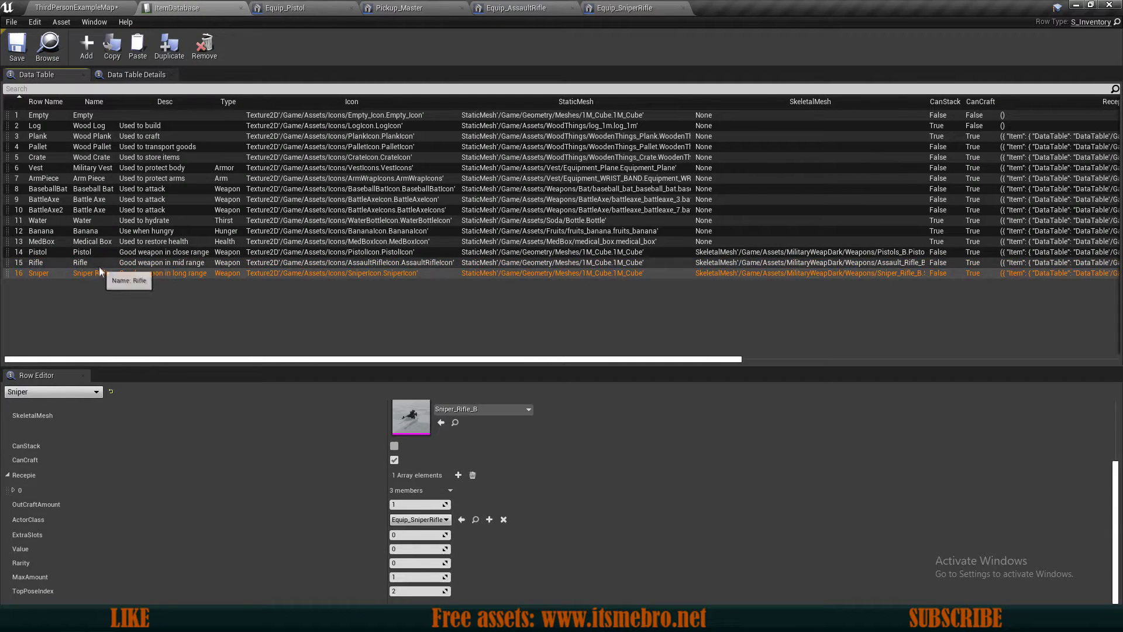
pyautogui.scroll(5, 470, 436)
pyautogui.scroll(-5, 470, 459)
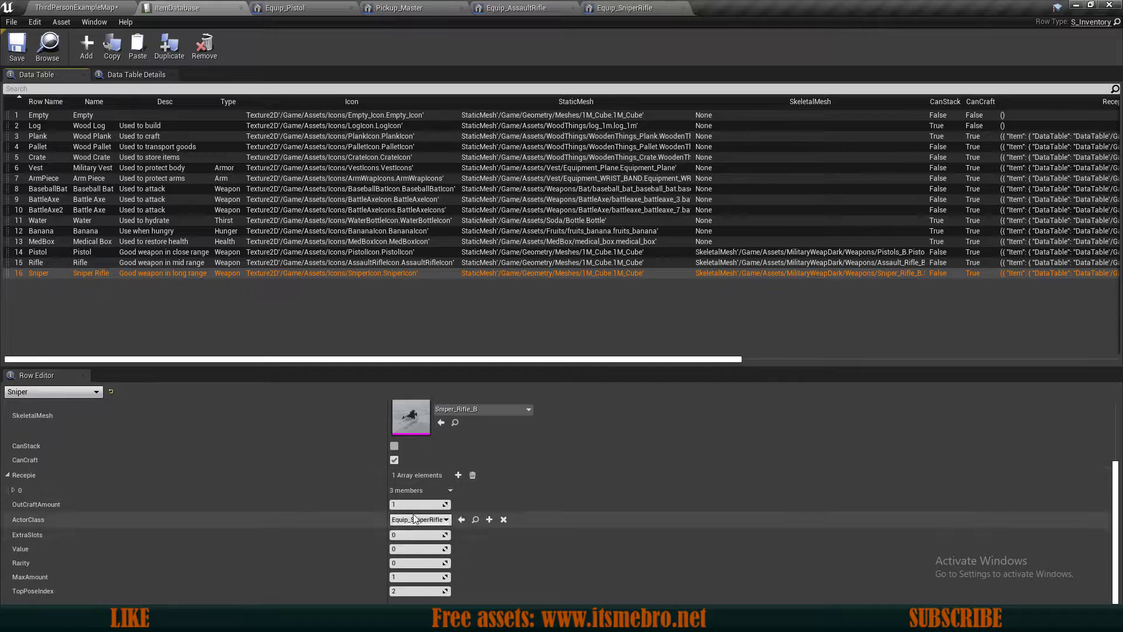
pyautogui.scroll(3, 429, 486)
pyautogui.scroll(-3, 440, 485)
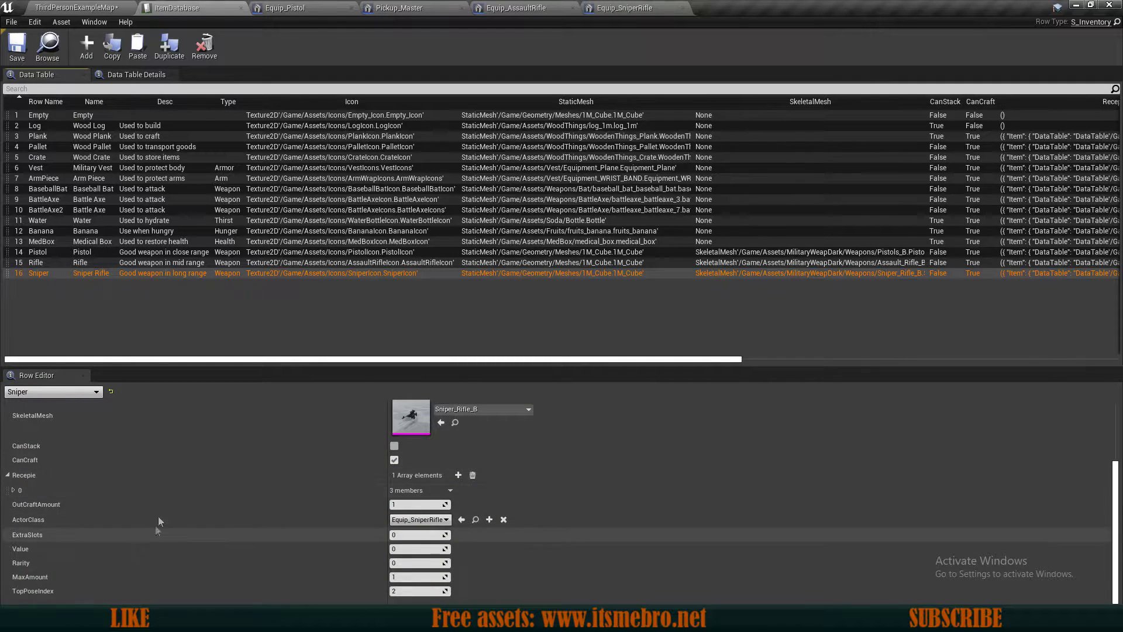
# Examine the Rifle row's icon, skeletal mesh, actor class and pose index in ItemDatabase.
pyautogui.click(90, 261)
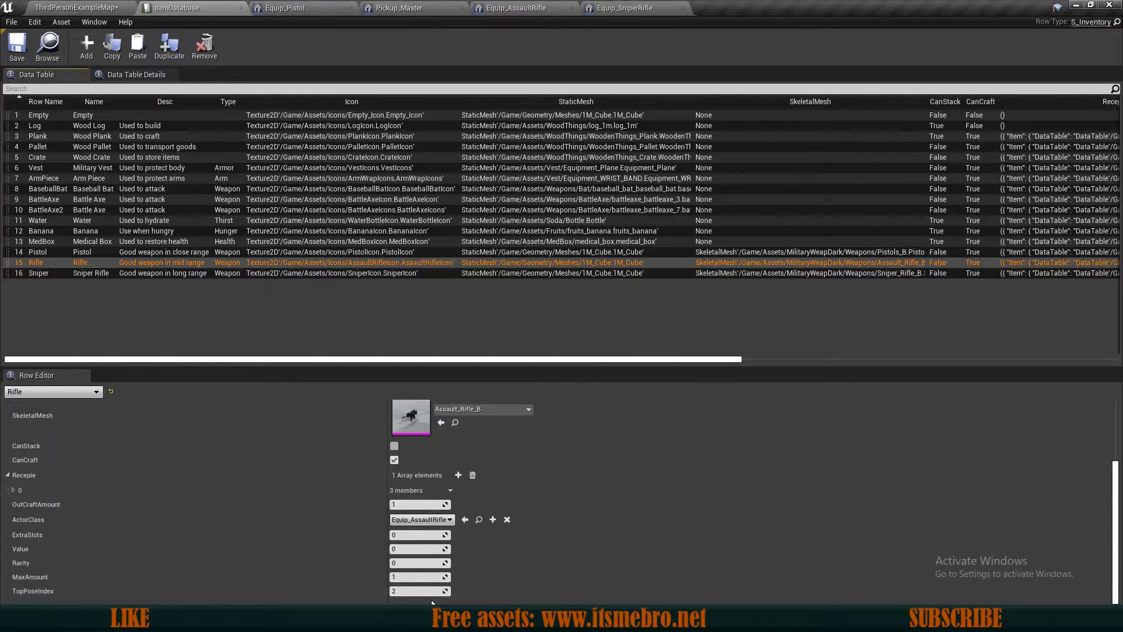
pyautogui.scroll(3, 429, 565)
pyautogui.scroll(-1, 427, 560)
pyautogui.scroll(-2, 427, 560)
pyautogui.scroll(5, 414, 596)
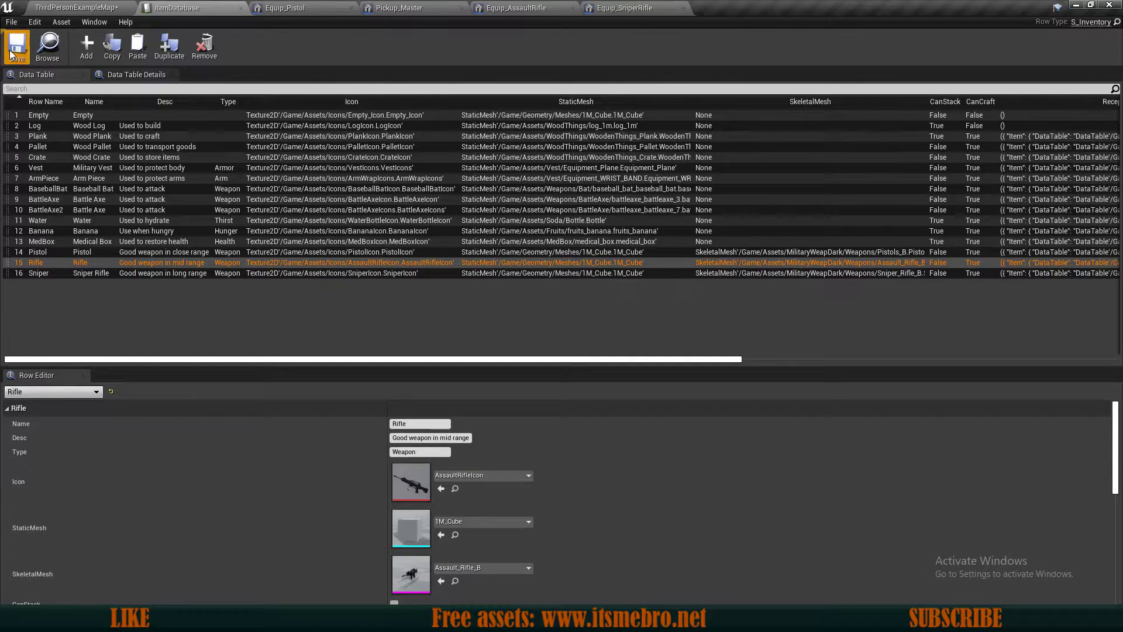
# Return to the level, play it and equip the pistol in the Primary weapon slot to check how it is held.
pyautogui.click(117, 7)
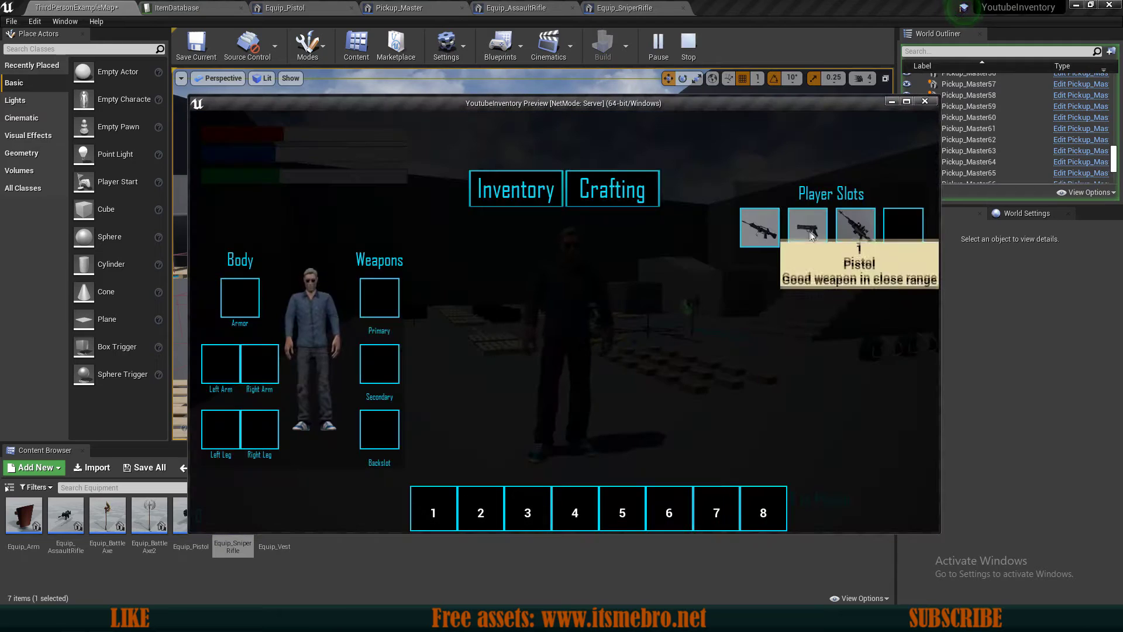
pyautogui.moveTo(807, 227); pyautogui.dragTo(379, 298)
pyautogui.click(482, 269)
pyautogui.press('i')
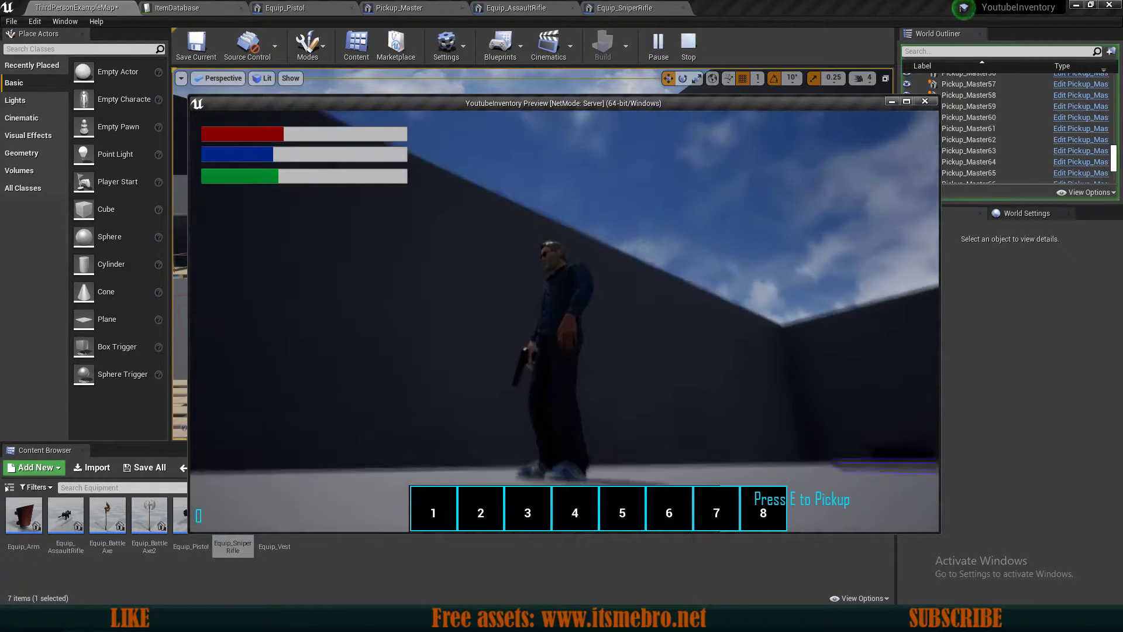
# Return the pistol to the player slots and equip the assault rifle in the Primary slot.
pyautogui.press('i')
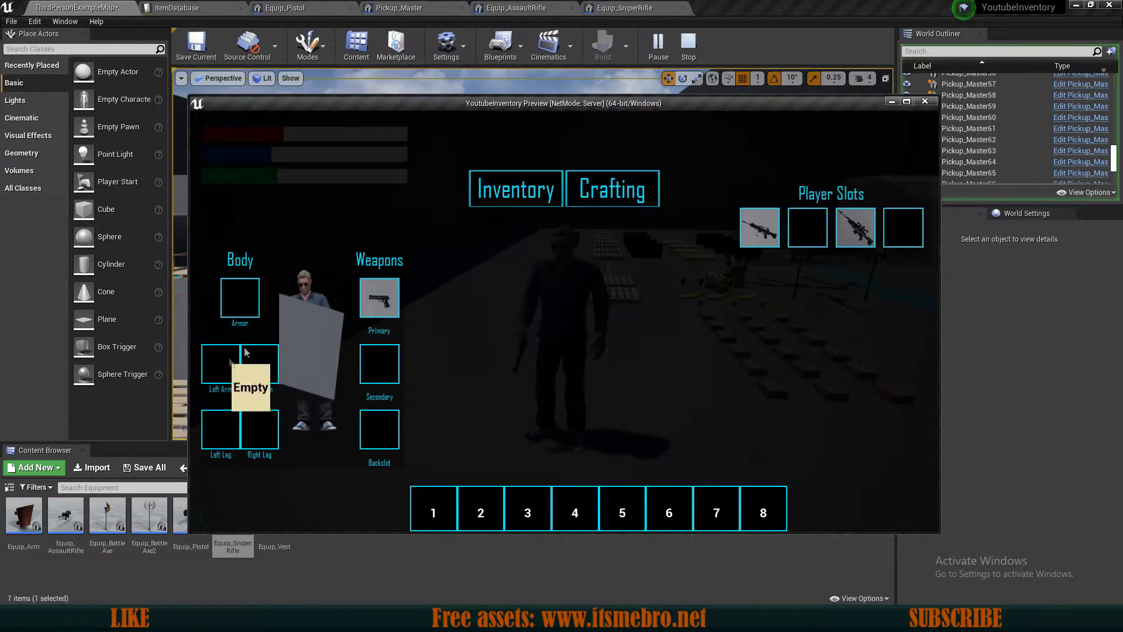
pyautogui.click(541, 263)
pyautogui.moveTo(800, 232); pyautogui.dragTo(383, 296)
pyautogui.click(516, 263)
pyautogui.press('i')
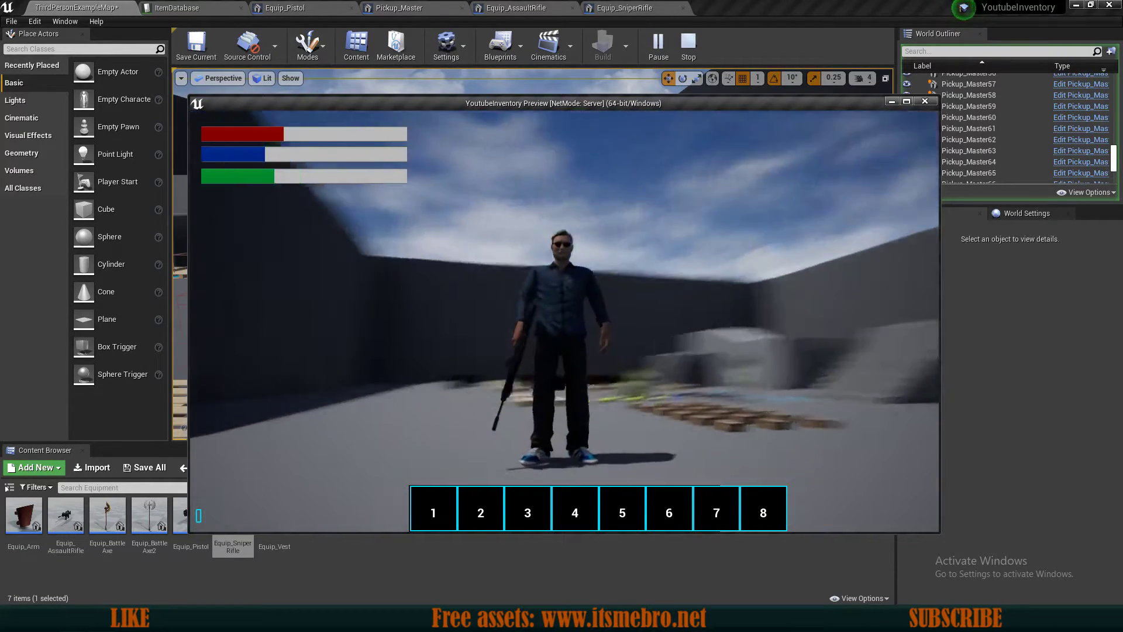
# Move the assault rifle back to the player slots and equip the sniper rifle in the Primary slot.
pyautogui.press('i')
pyautogui.moveTo(383, 301); pyautogui.dragTo(675, 259)
pyautogui.moveTo(380, 299); pyautogui.dragTo(759, 228)
pyautogui.click(514, 258)
pyautogui.moveTo(850, 228); pyautogui.dragTo(380, 299)
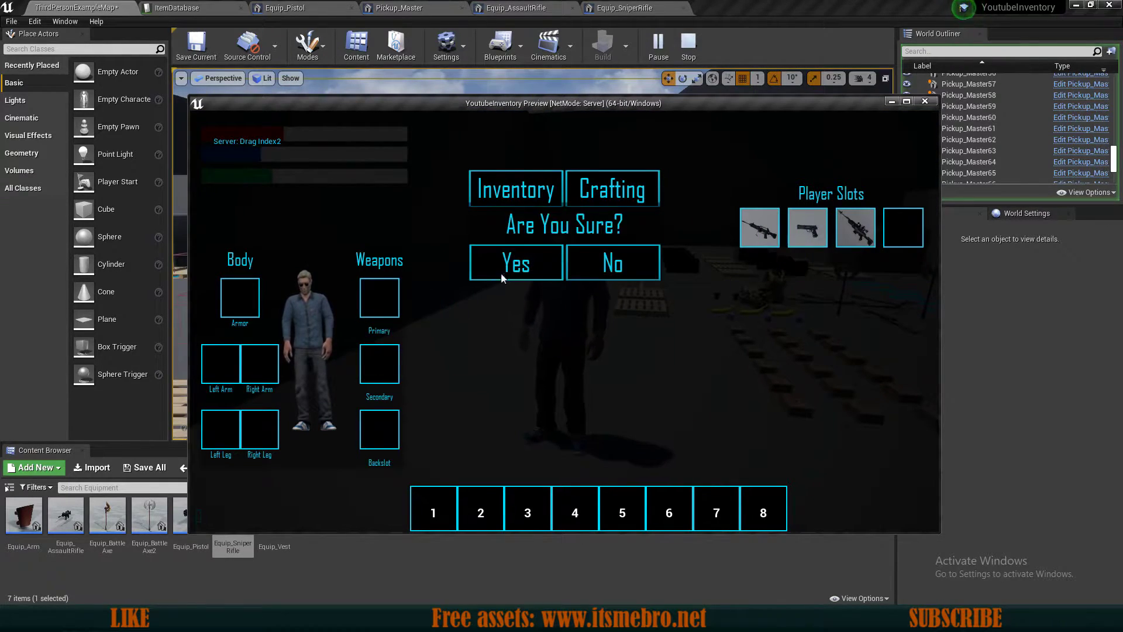
pyautogui.click(514, 258)
pyautogui.press('i')
# Run and jump around the level with the sniper rifle to check how it follows the character's hand.
pyautogui.press('space')
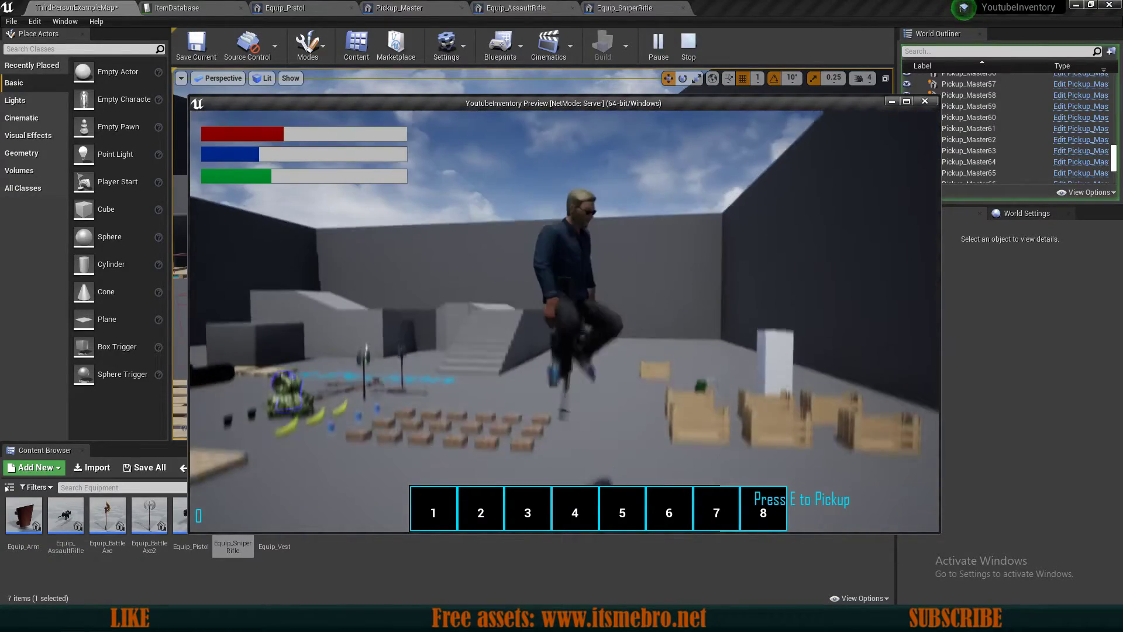
pyautogui.press('w')
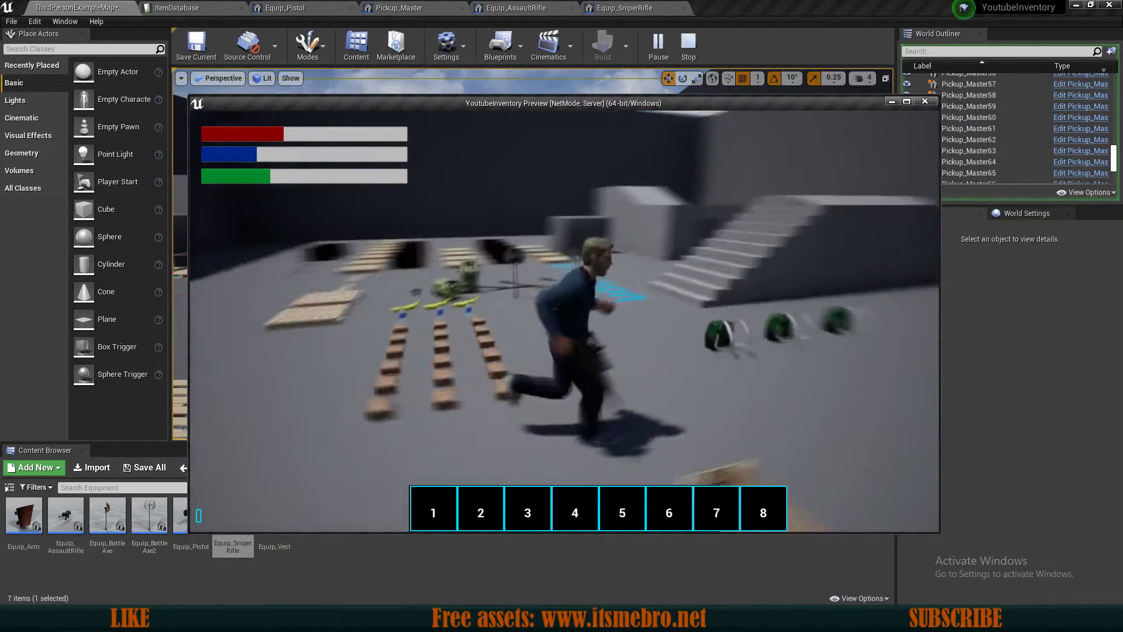
pyautogui.press('w')
pyautogui.press('space')
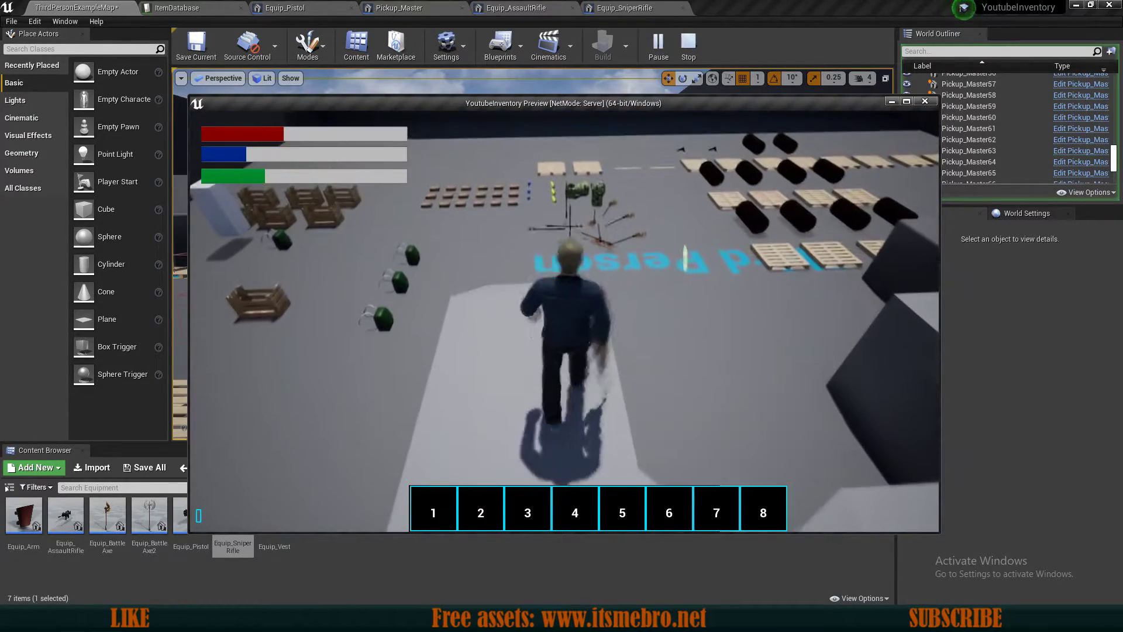
pyautogui.press('w')
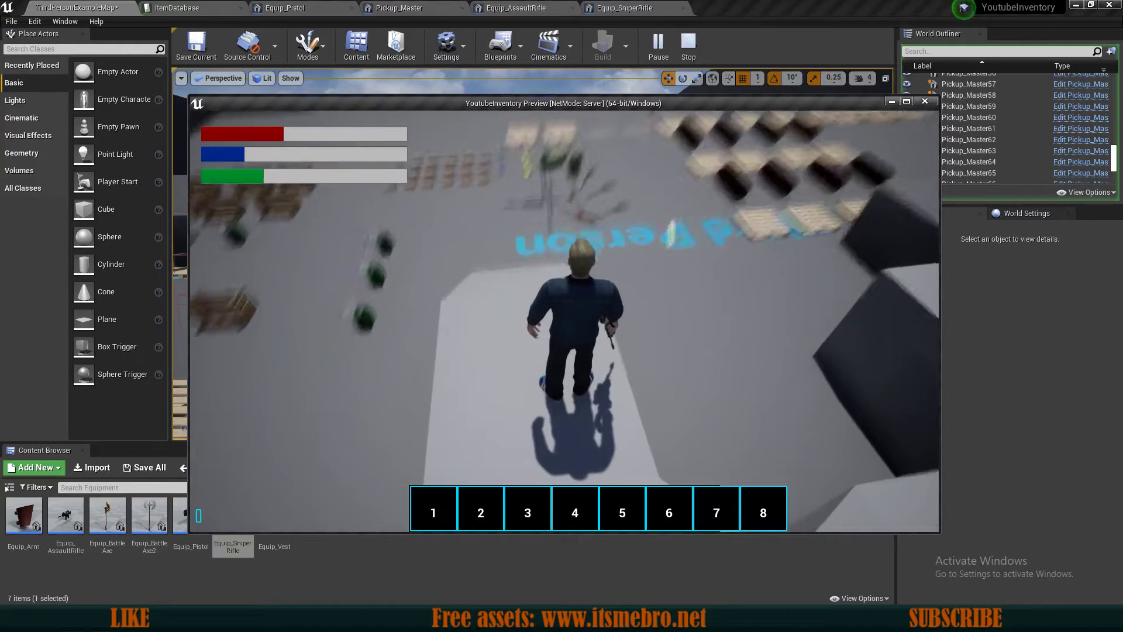
pyautogui.press('s')
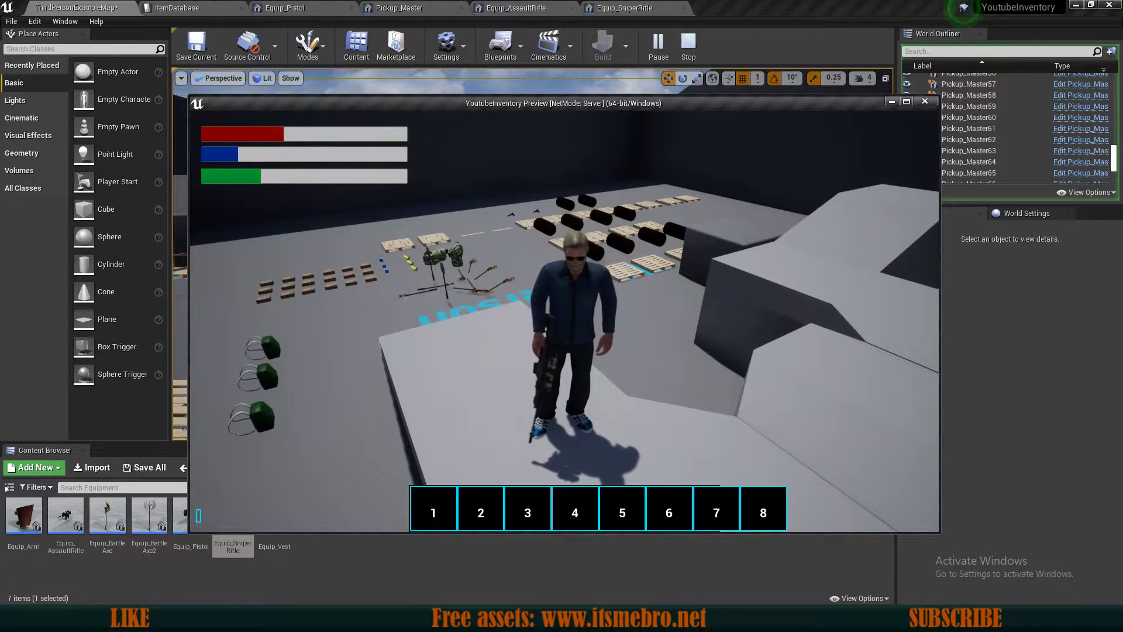
# Equip the assault rifle in the Secondary slot and inspect how both weapons sit on the character.
pyautogui.press('i')
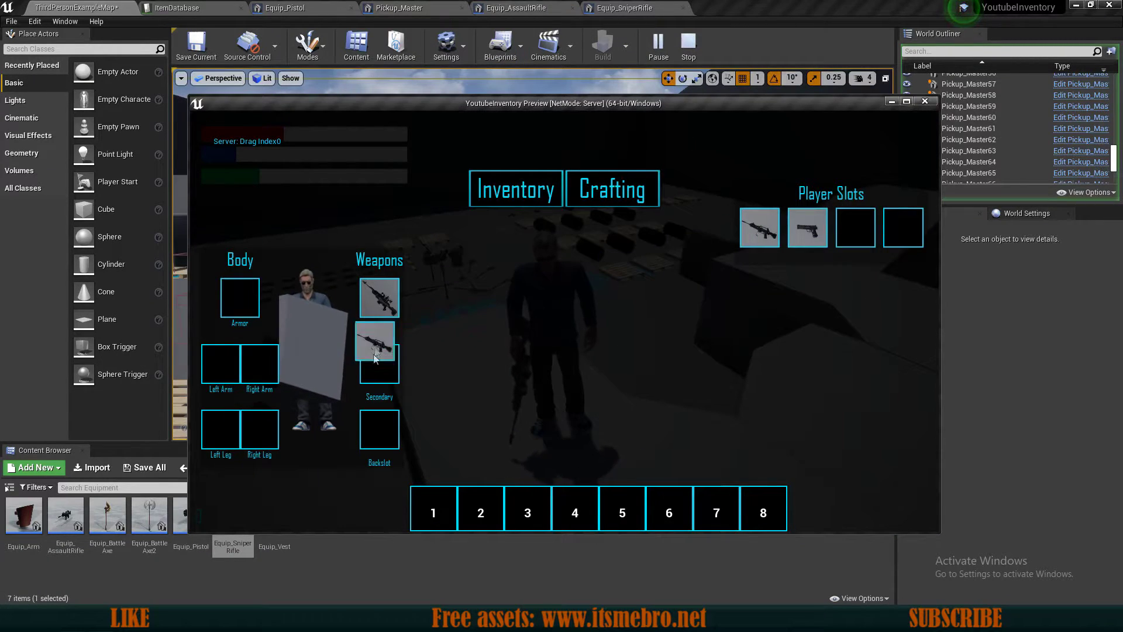
pyautogui.moveTo(374, 358); pyautogui.dragTo(377, 363)
pyautogui.click(516, 262)
pyautogui.press('i')
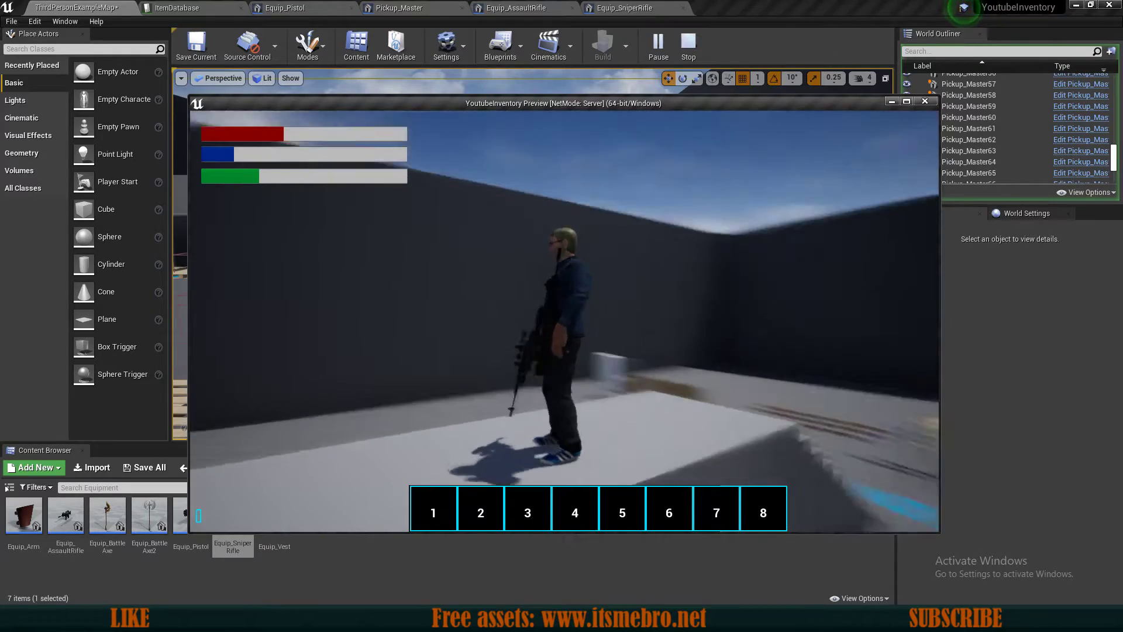
pyautogui.press('s')
pyautogui.press('2')
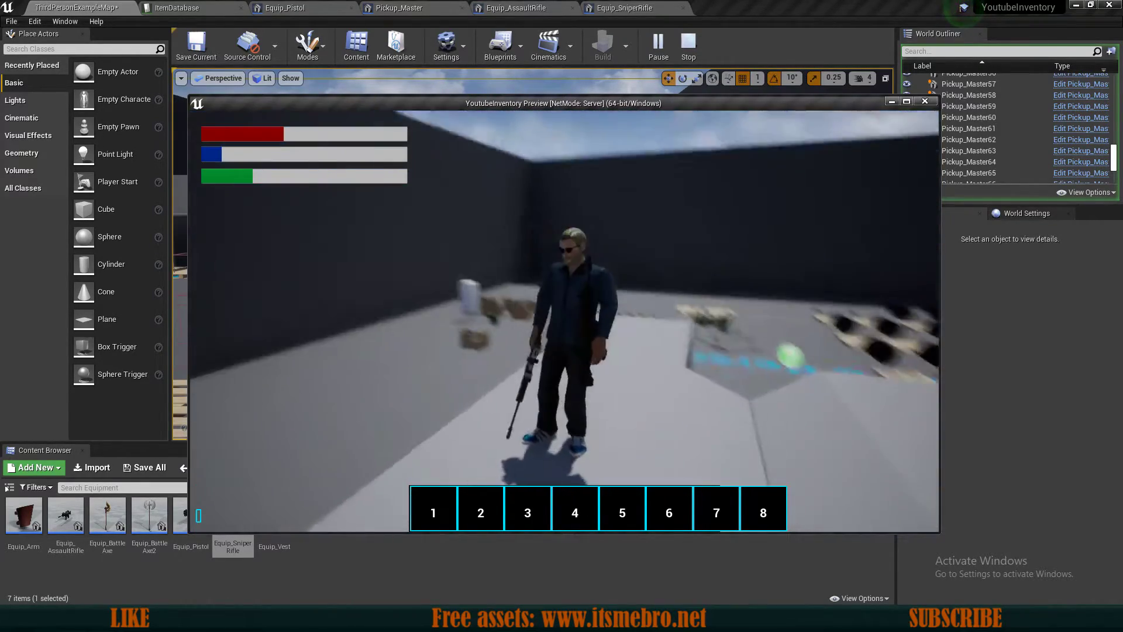
pyautogui.press('d')
# Return the assault rifle from the Secondary slot to the player slots and go collect two battle axes.
pyautogui.press('Tab')
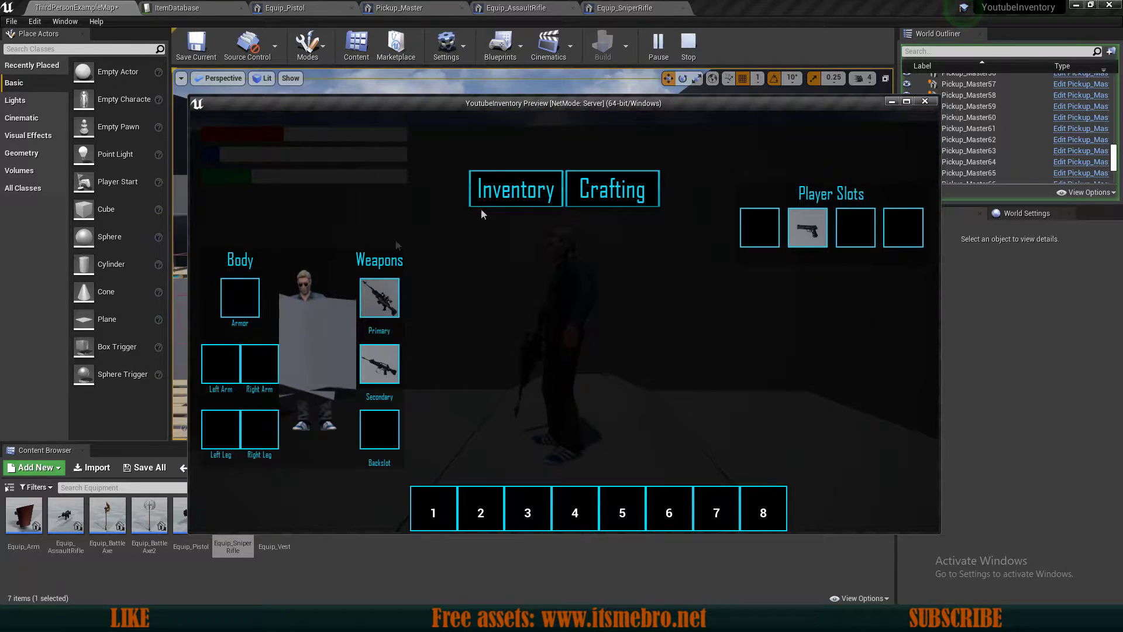
pyautogui.moveTo(391, 372); pyautogui.dragTo(757, 231)
pyautogui.click(639, 258)
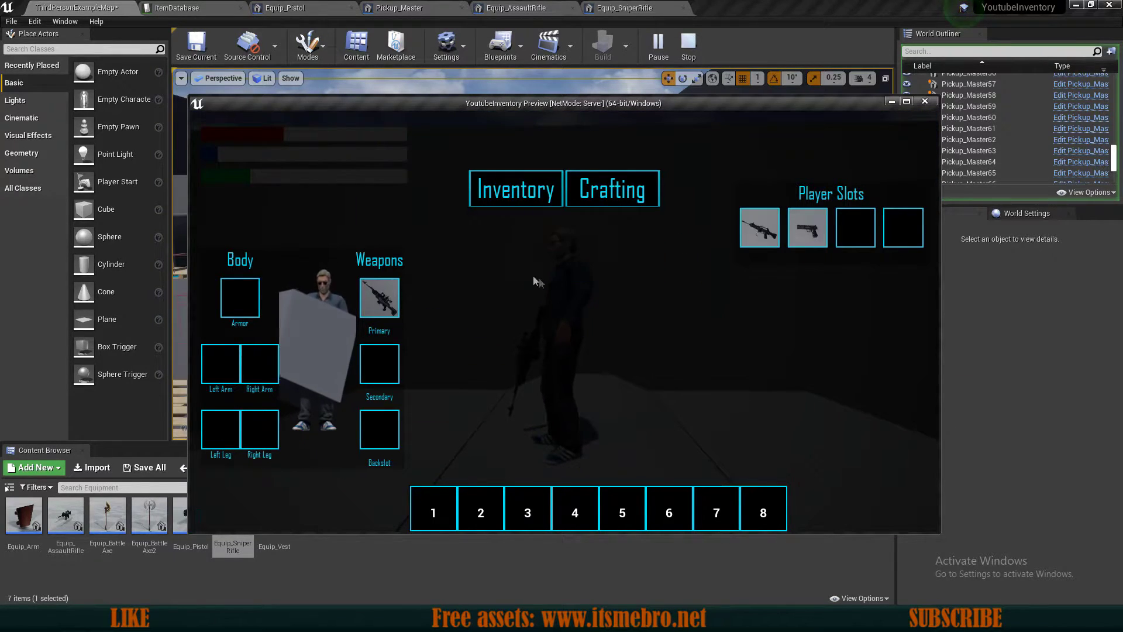
pyautogui.press('i')
pyautogui.press('w')
pyautogui.press('w')
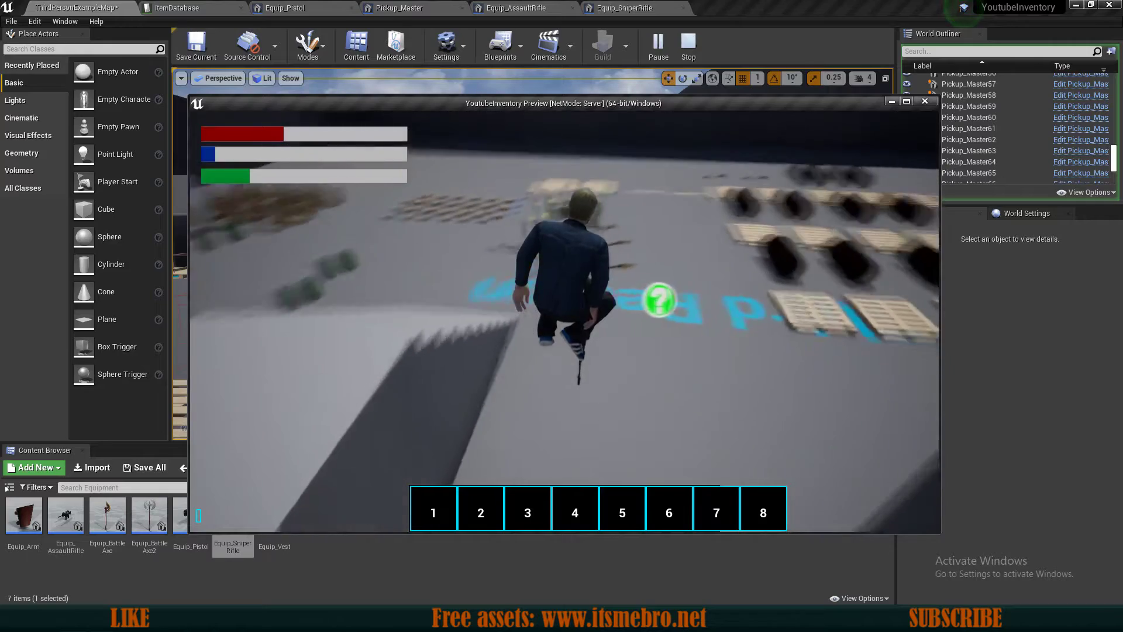
# Equip a battle axe in the Secondary slot and check its placement on the character's back.
pyautogui.press('i')
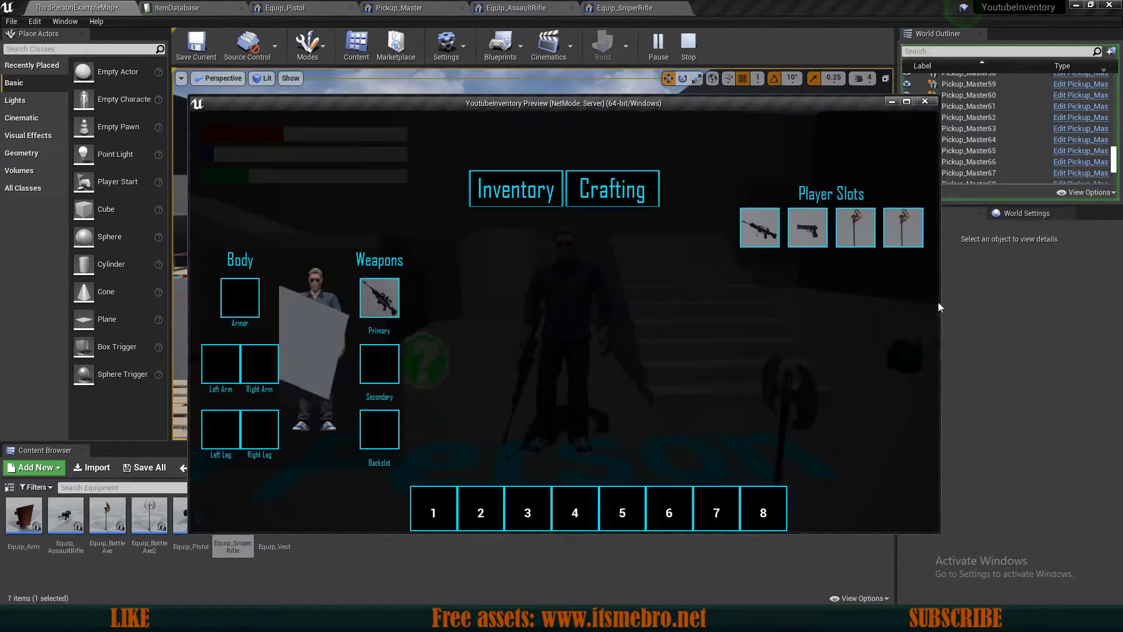
pyautogui.moveTo(850, 226); pyautogui.dragTo(433, 323)
pyautogui.click(483, 271)
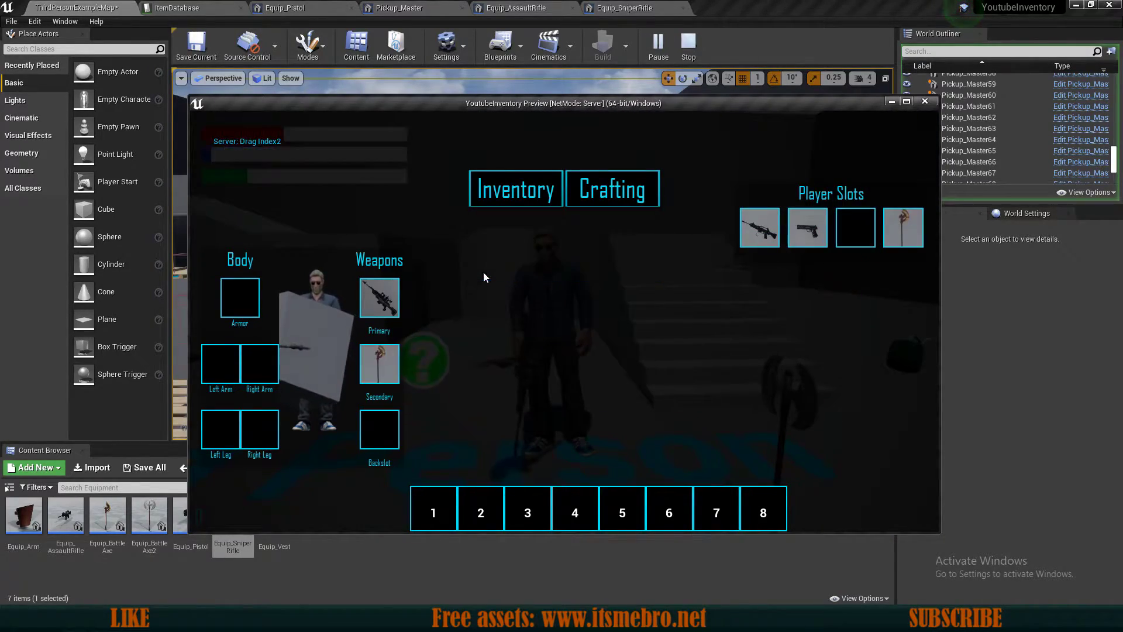
pyautogui.press('i')
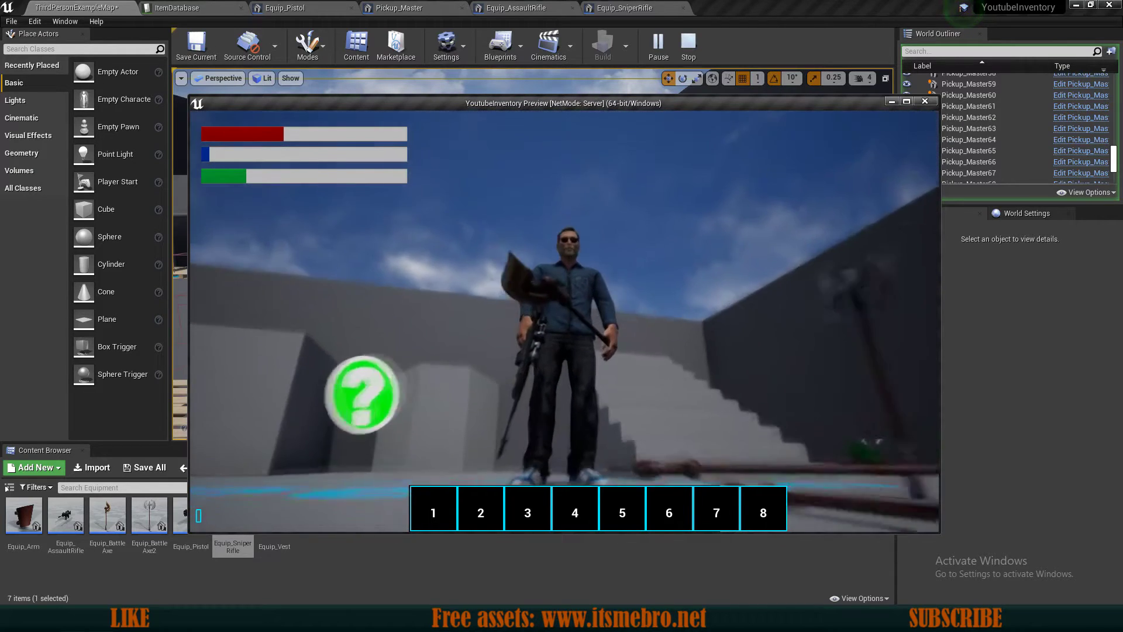
# Take the sniper rifle out of the Primary slot, run with the battle axe equipped and end the session.
pyautogui.press('i')
pyautogui.moveTo(382, 296); pyautogui.dragTo(458, 270)
pyautogui.click(509, 262)
pyautogui.click(492, 268)
pyautogui.press('i')
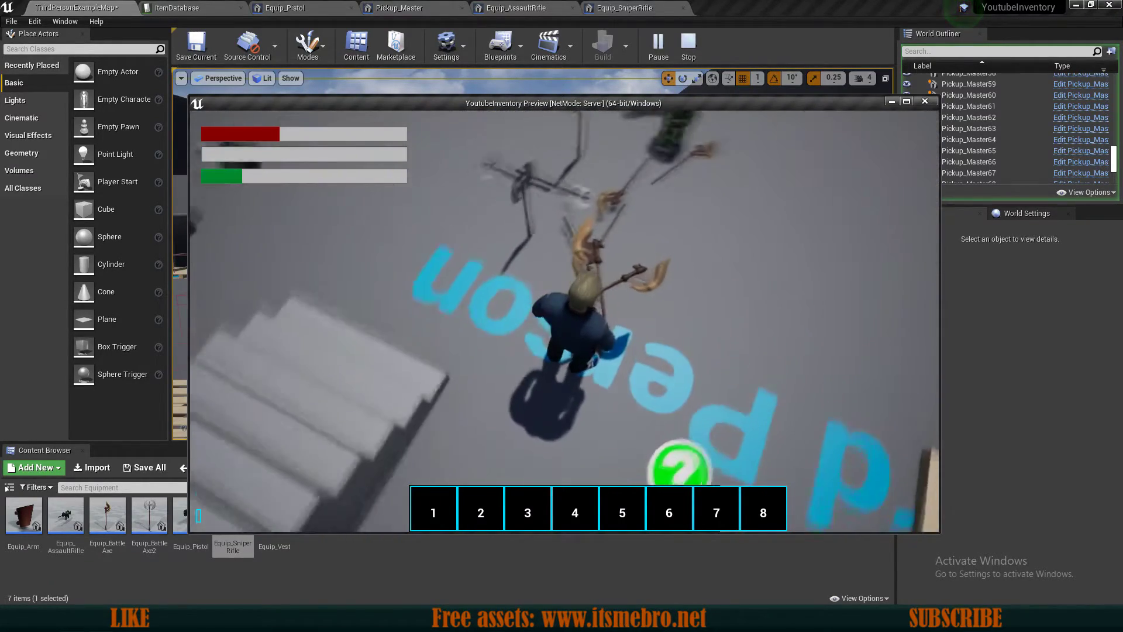
pyautogui.press('w')
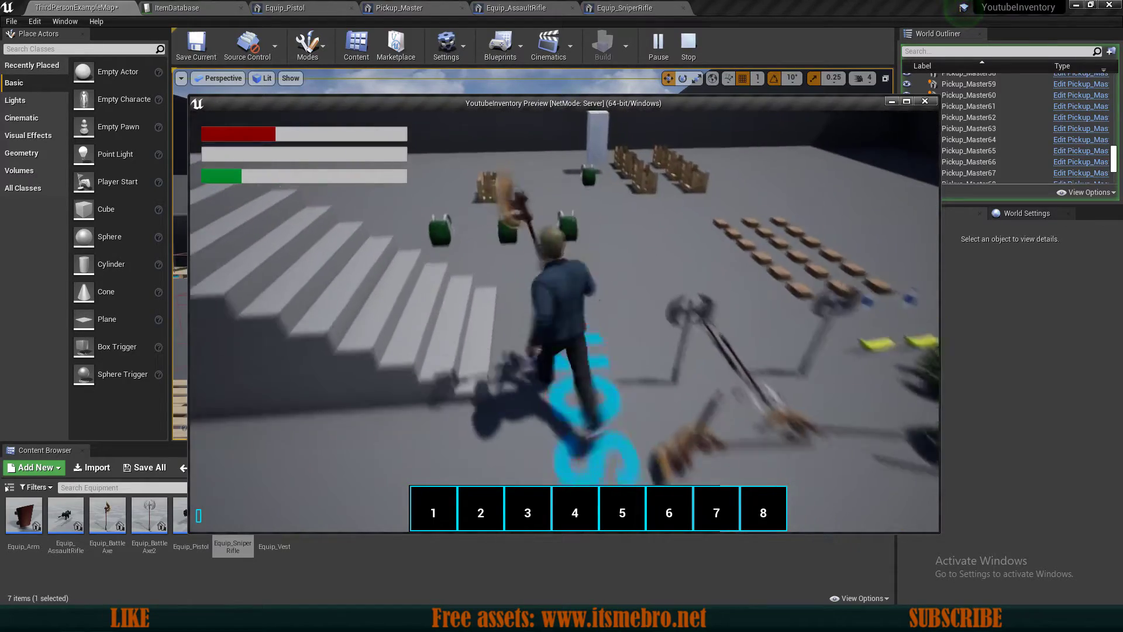
pyautogui.press('Escape')
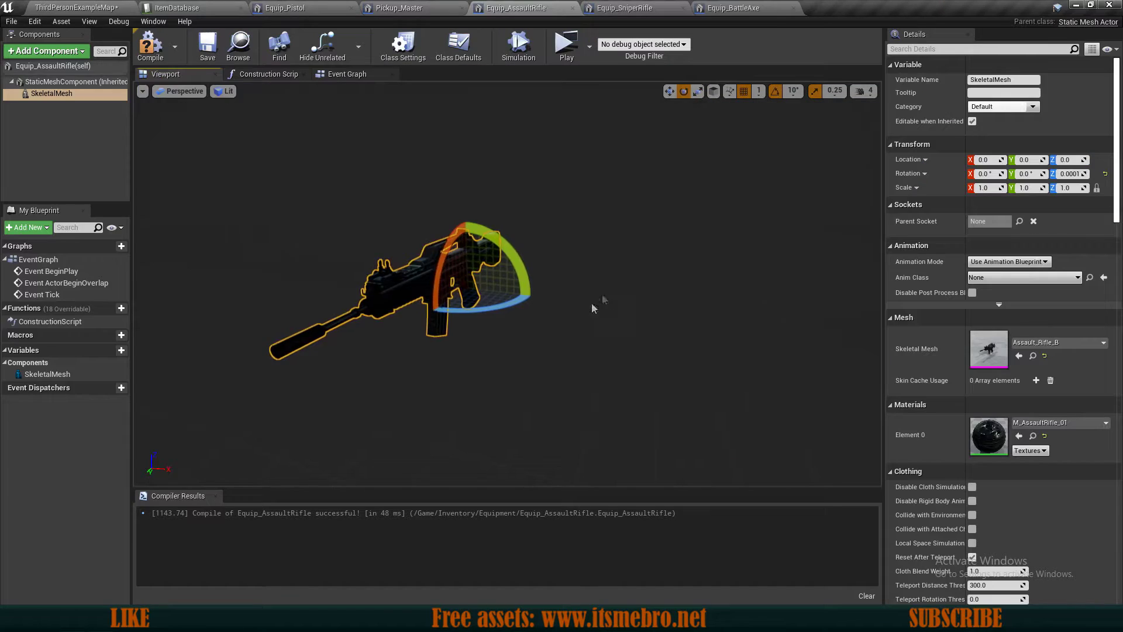
# Try an upright rotation of the SkeletalMesh component in Equip_AssaultRifle, undo it and recompile the blueprint.
pyautogui.keyDown('alt'); pyautogui.moveTo(592, 306); pyautogui.dragTo(573, 366); pyautogui.keyUp('alt')
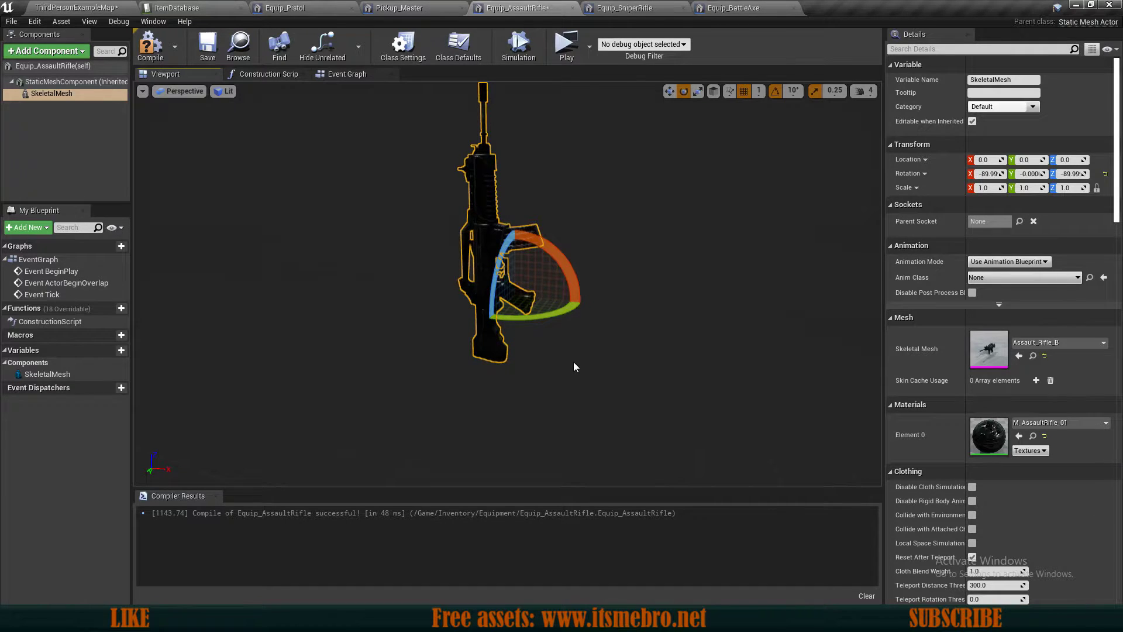
pyautogui.click(573, 362)
pyautogui.hotkey('ctrl', 'z')
pyautogui.hotkey('ctrl', 'z')
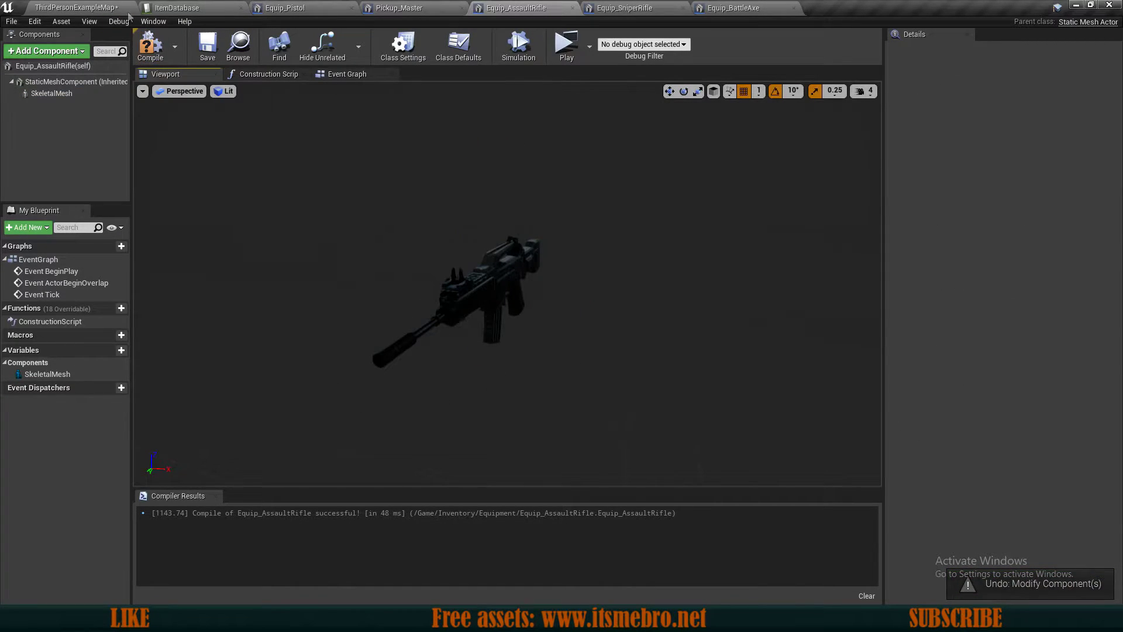
pyautogui.click(150, 44)
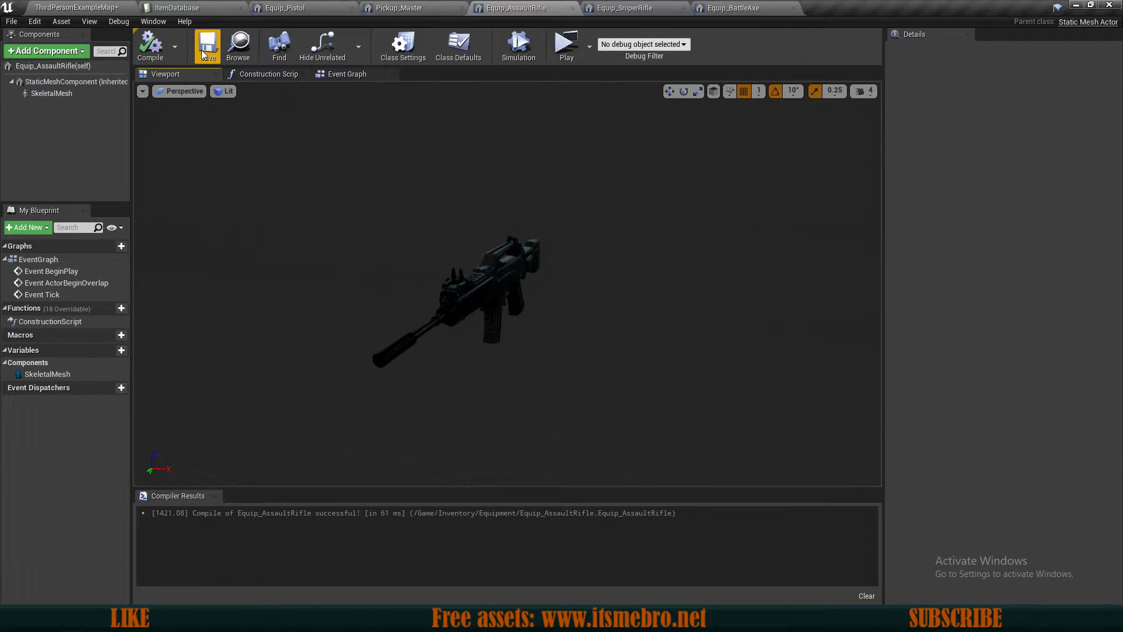
# Play the level again, pick up the assault rifle and equip it in the Primary slot.
pyautogui.click(34, 5)
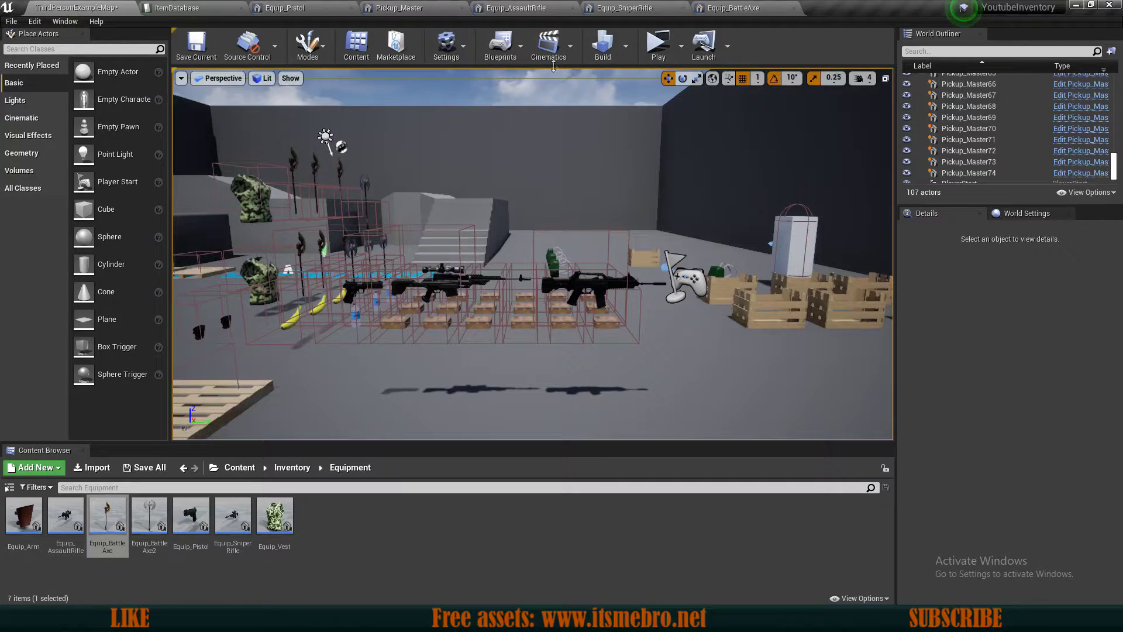
pyautogui.click(657, 45)
pyautogui.click(644, 208)
pyautogui.press('w')
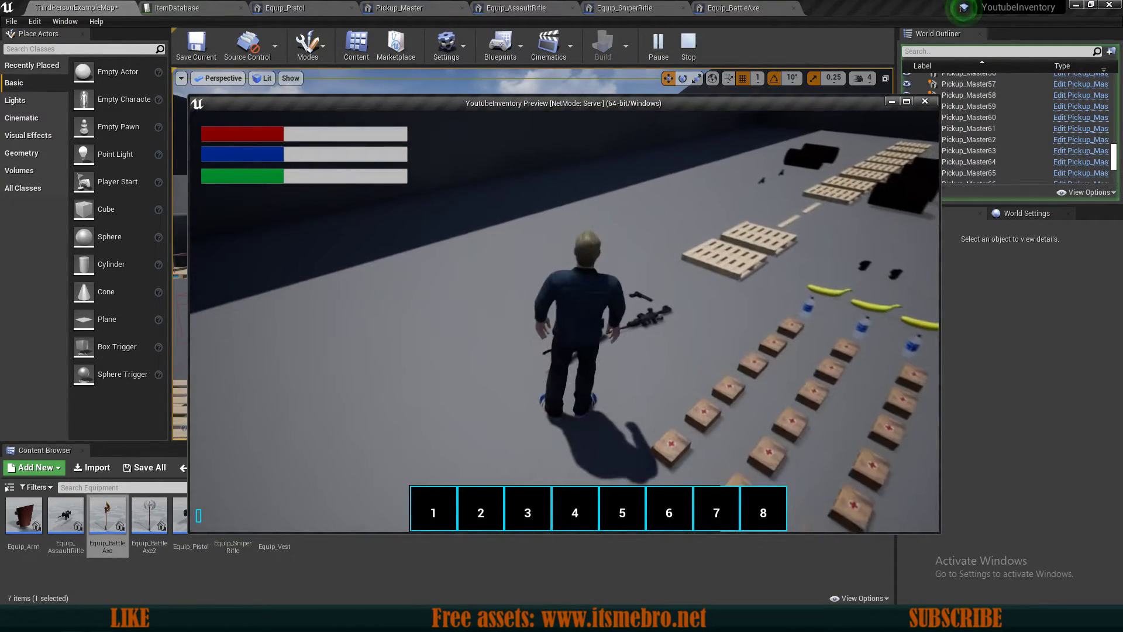
pyautogui.press('e')
pyautogui.press('Tab')
pyautogui.moveTo(759, 228); pyautogui.dragTo(380, 301)
pyautogui.click(518, 267)
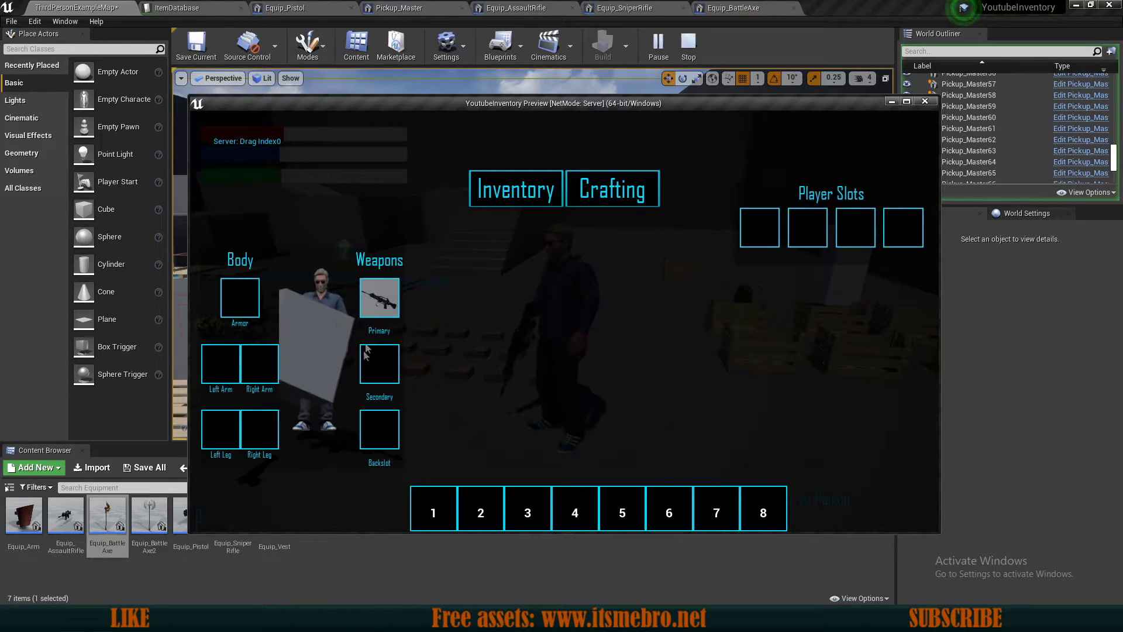
# Compare the rifle in the character's hand with the inventory's equipment preview and end the session.
pyautogui.press('i')
pyautogui.press('i')
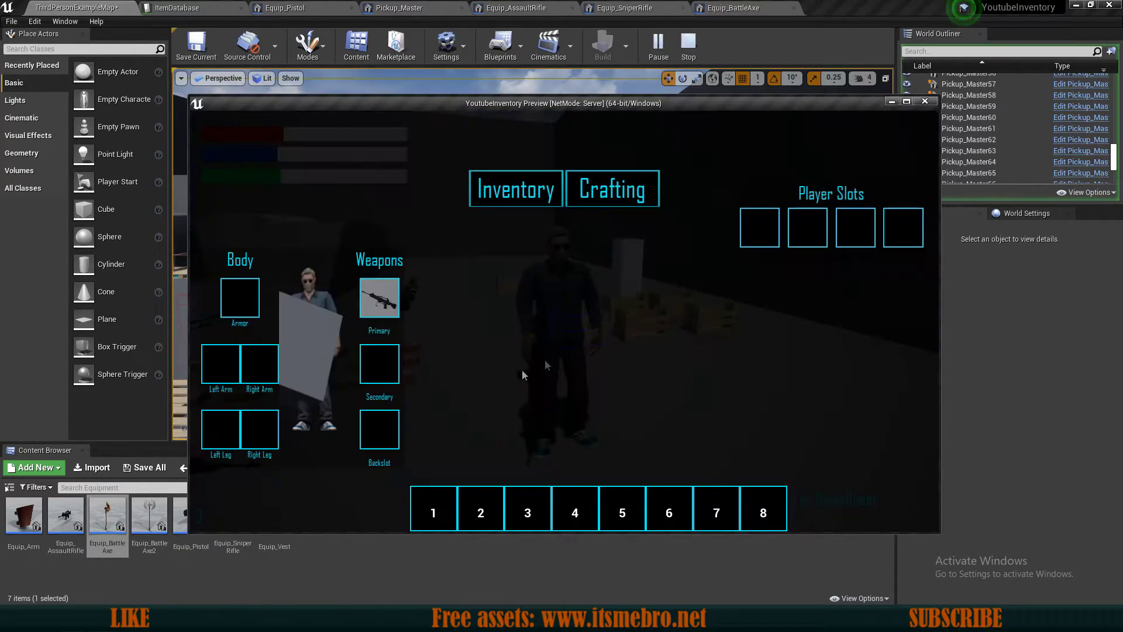
pyautogui.press('i')
pyautogui.press('Escape')
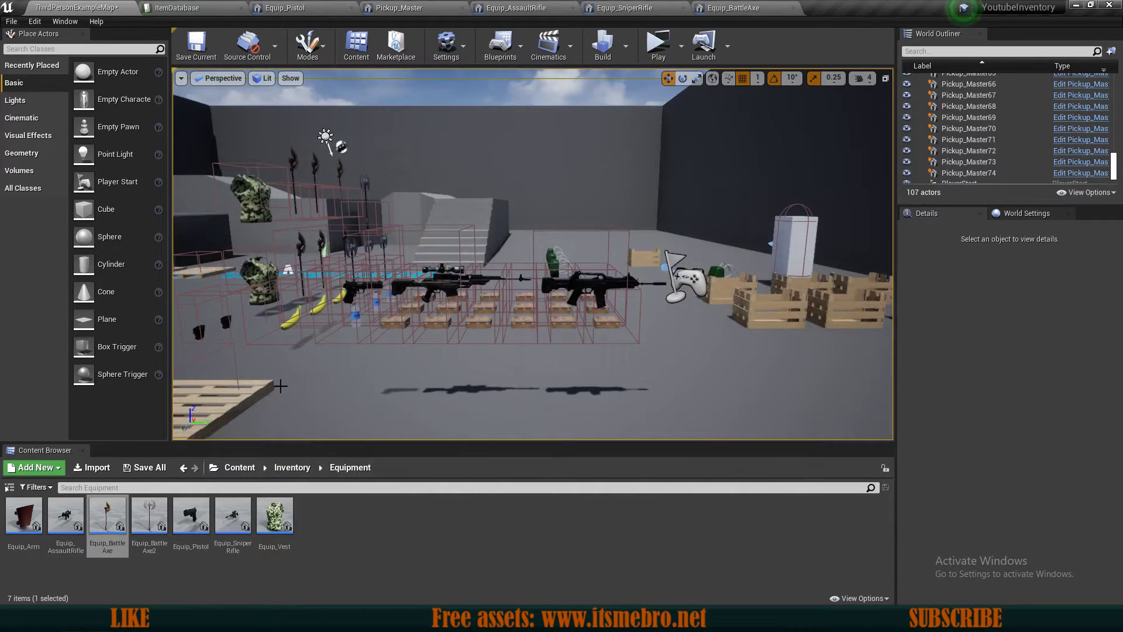
# Open EquipmentPreviewActor from the Inventory folder, examine the LocalMesh and Set Static Mesh nodes in Set Equipment Mesh, and show its component viewport.
pyautogui.click(290, 468)
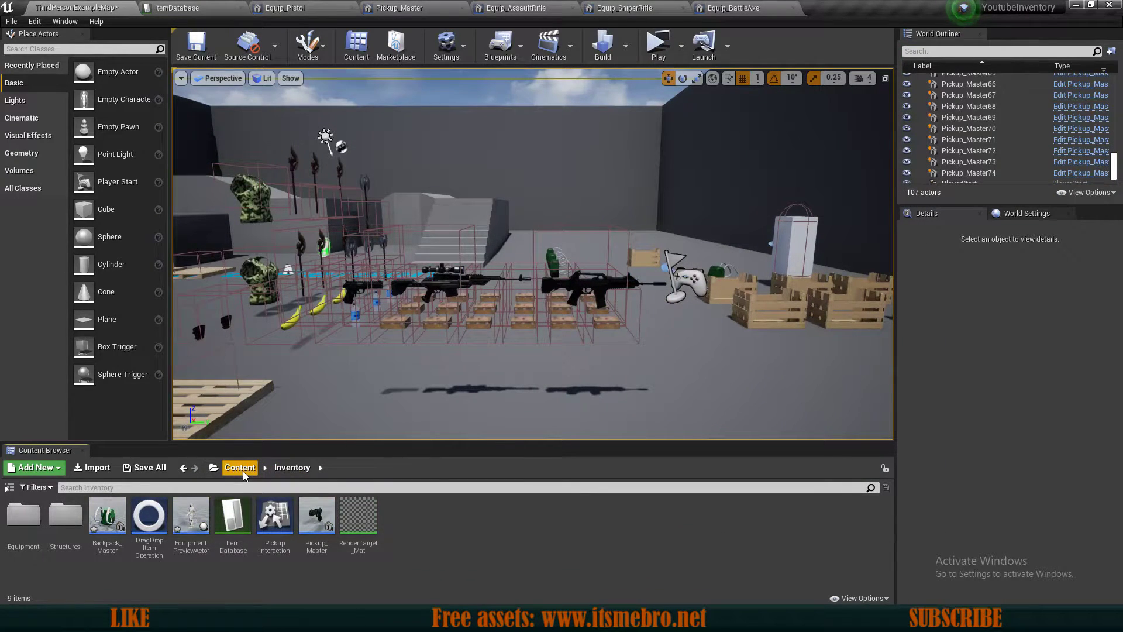
pyautogui.doubleClick(191, 515)
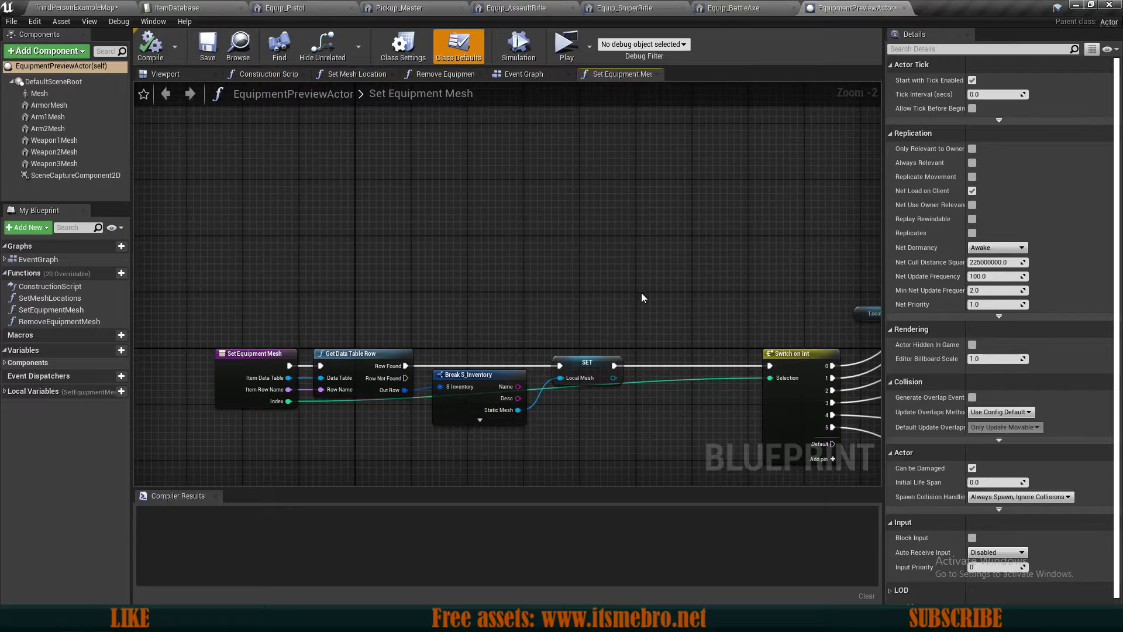
pyautogui.scroll(-1, 642, 298)
pyautogui.moveTo(642, 298); pyautogui.dragTo(348, 249, button='right')
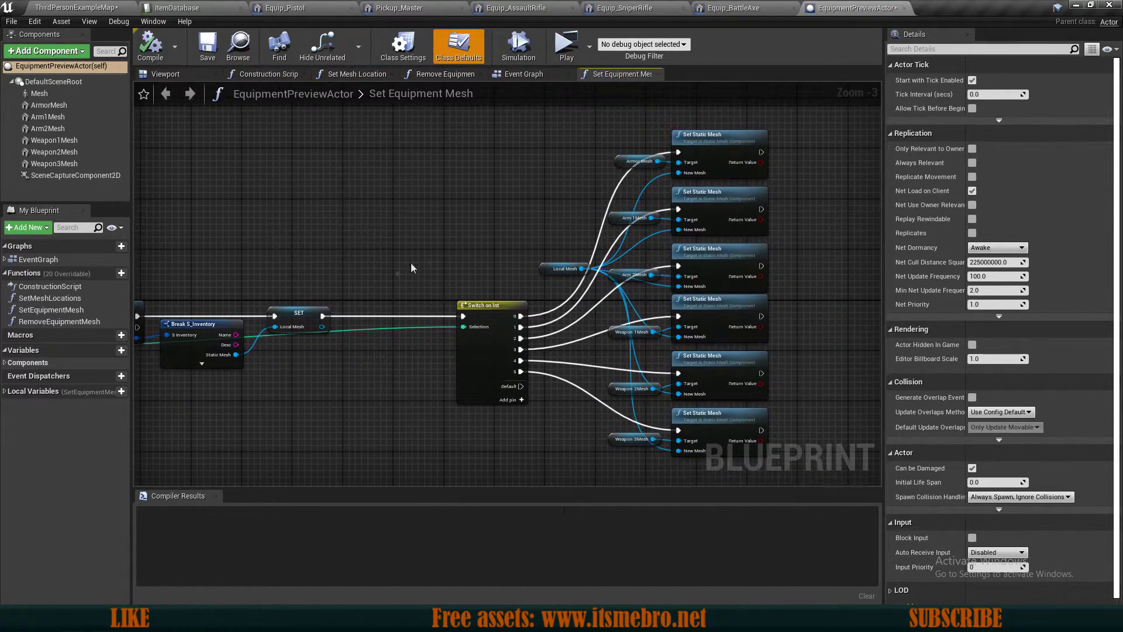
pyautogui.scroll(1, 328, 315)
pyautogui.click(296, 316)
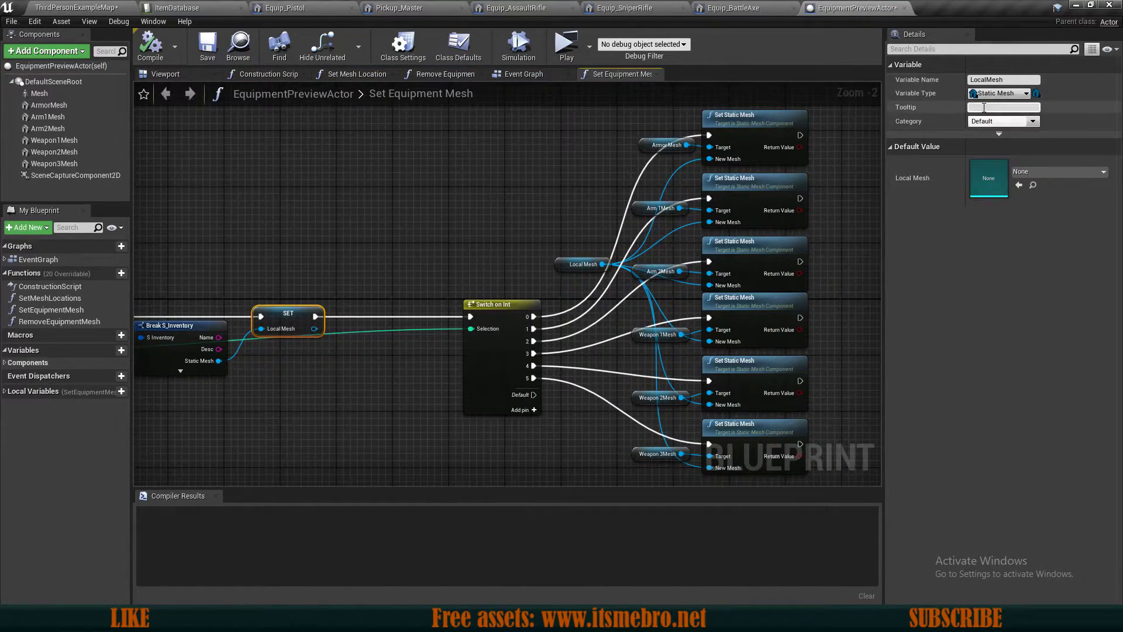
pyautogui.scroll(-3, 577, 249)
pyautogui.click(165, 74)
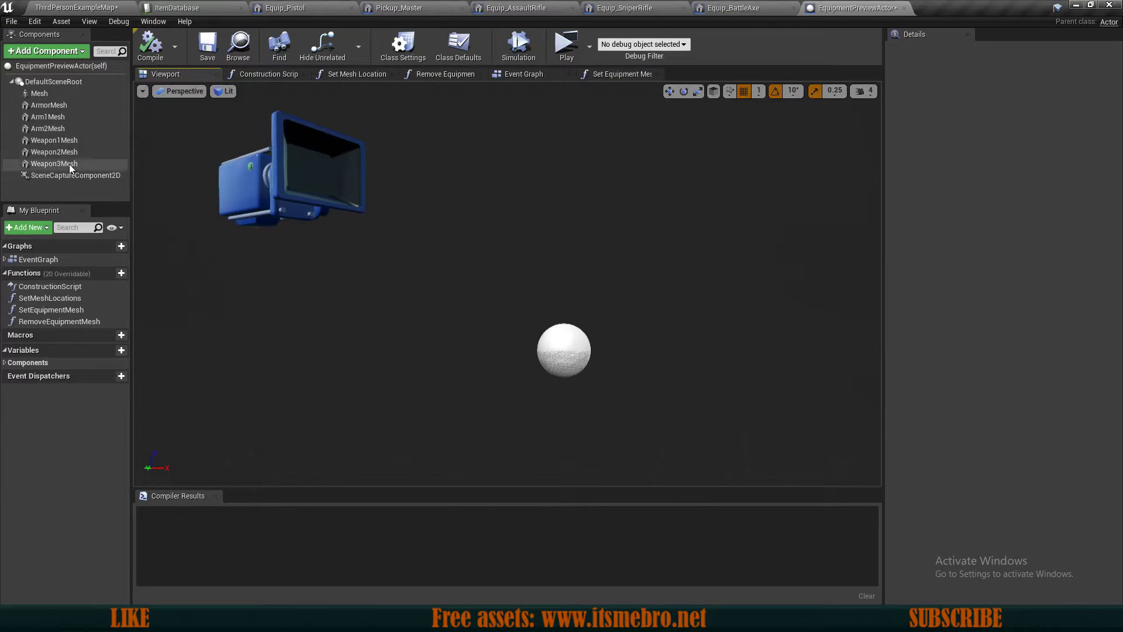
# Add a Skeletal Mesh component to EquipmentPreviewActor and name it SkelWeapon1.
pyautogui.click(64, 52)
pyautogui.write('ske')
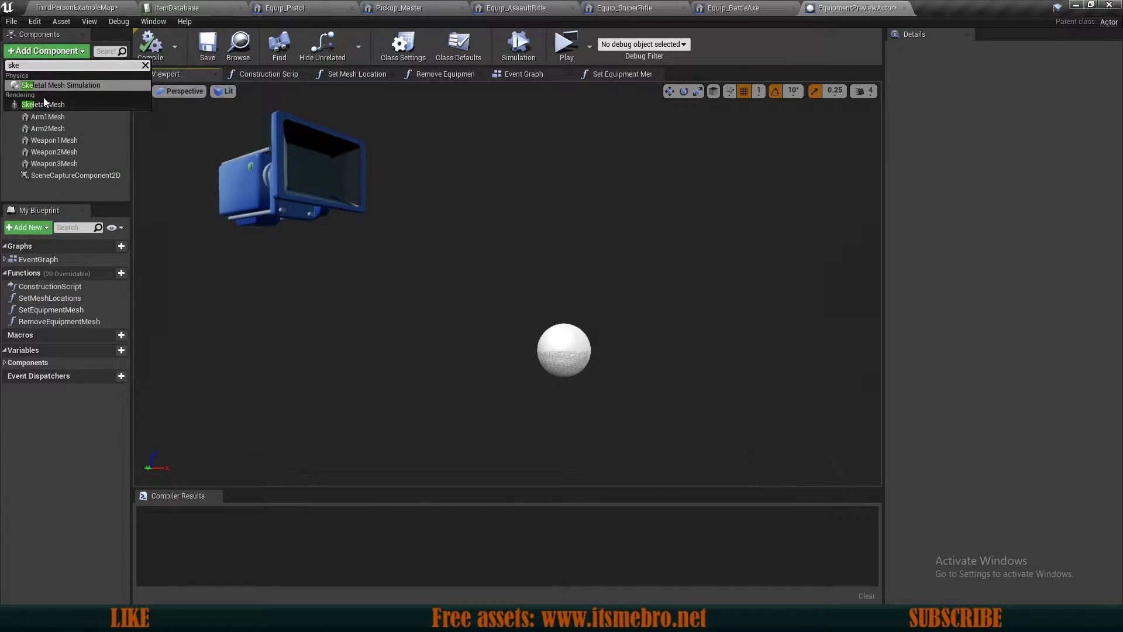
pyautogui.click(64, 104)
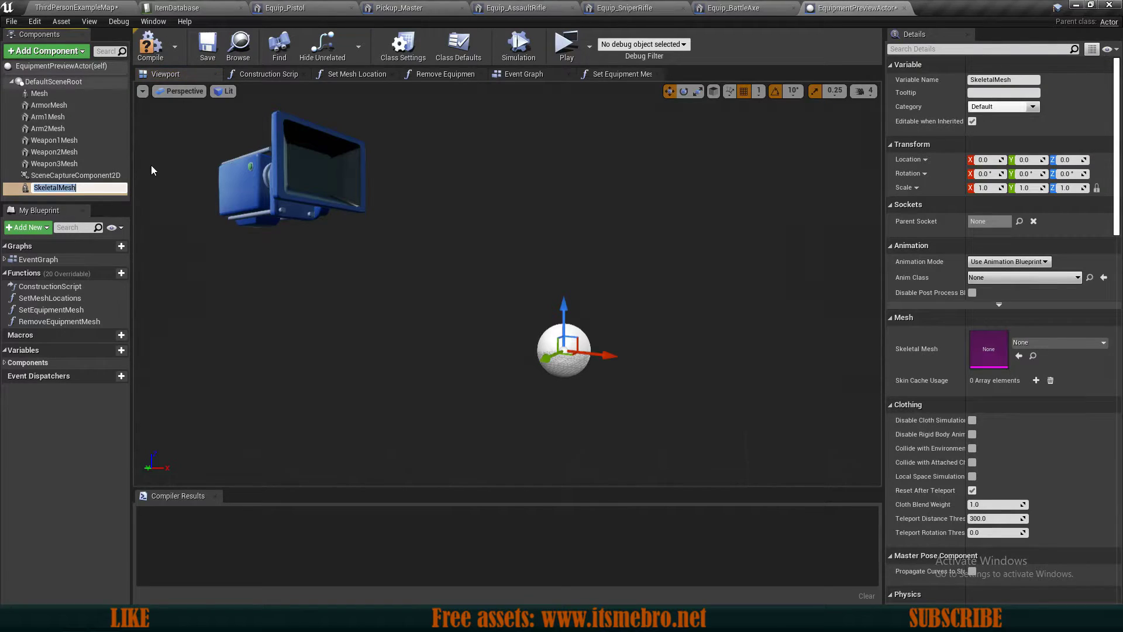
pyautogui.write('SkelWeapon1')
pyautogui.press('Return')
# Duplicate the SkelWeapon1 component twice to provide skeletal meshes for the second and third weapons.
pyautogui.hotkey('ctrl', 'w')
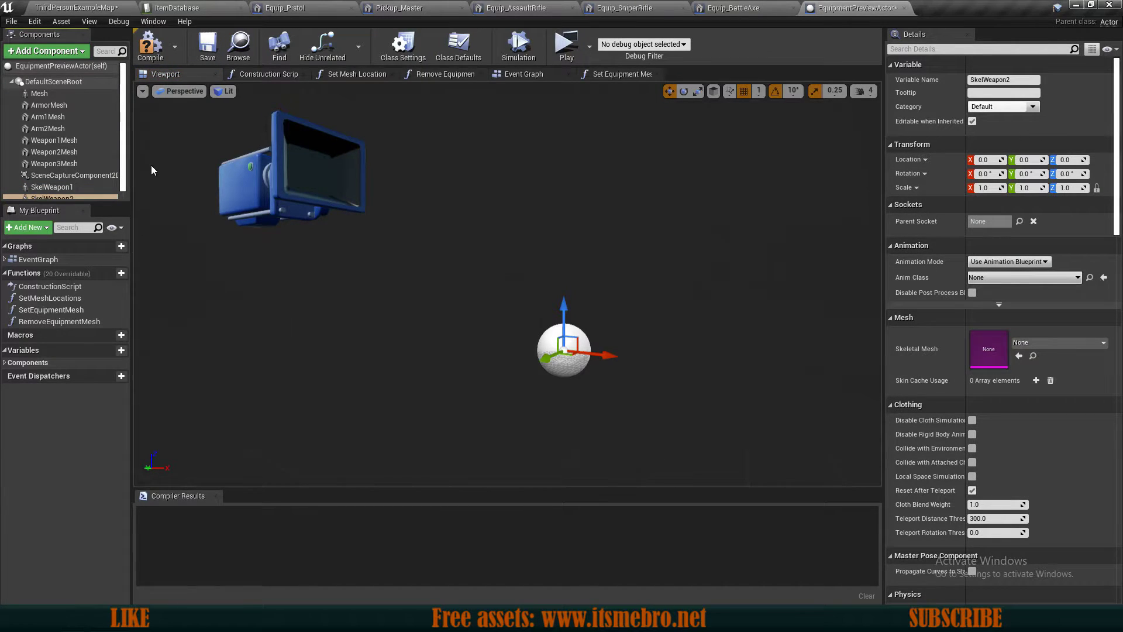
pyautogui.scroll(-5, 151, 170)
pyautogui.hotkey('ctrl', 'w')
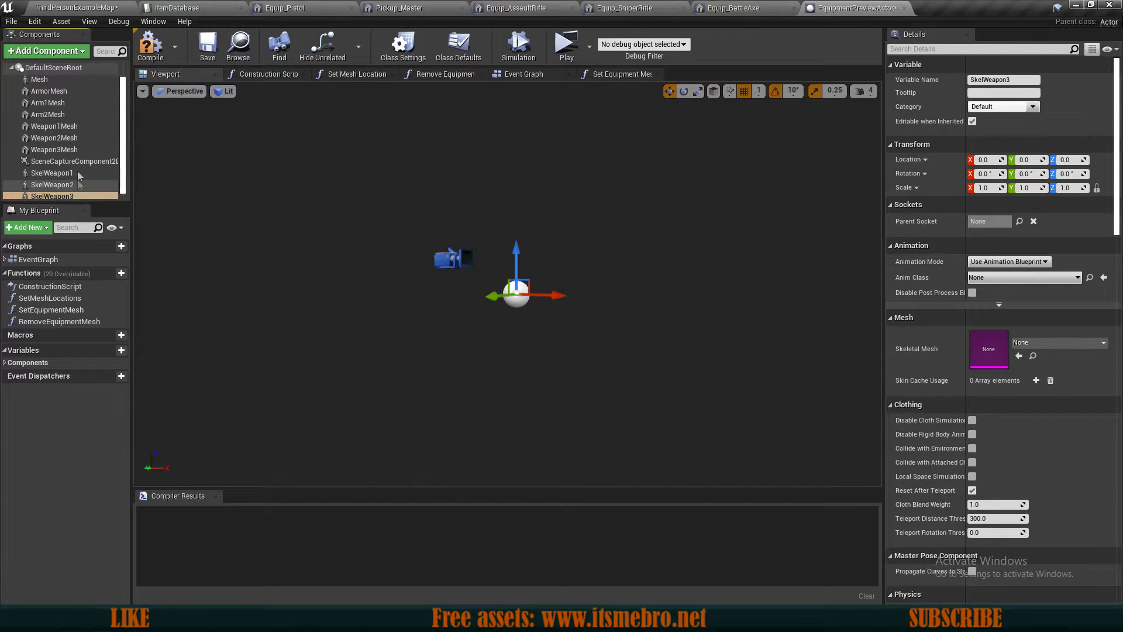
# Compile and save EquipmentPreviewActor, and open its Set Mesh Locations function graph.
pyautogui.click(70, 146)
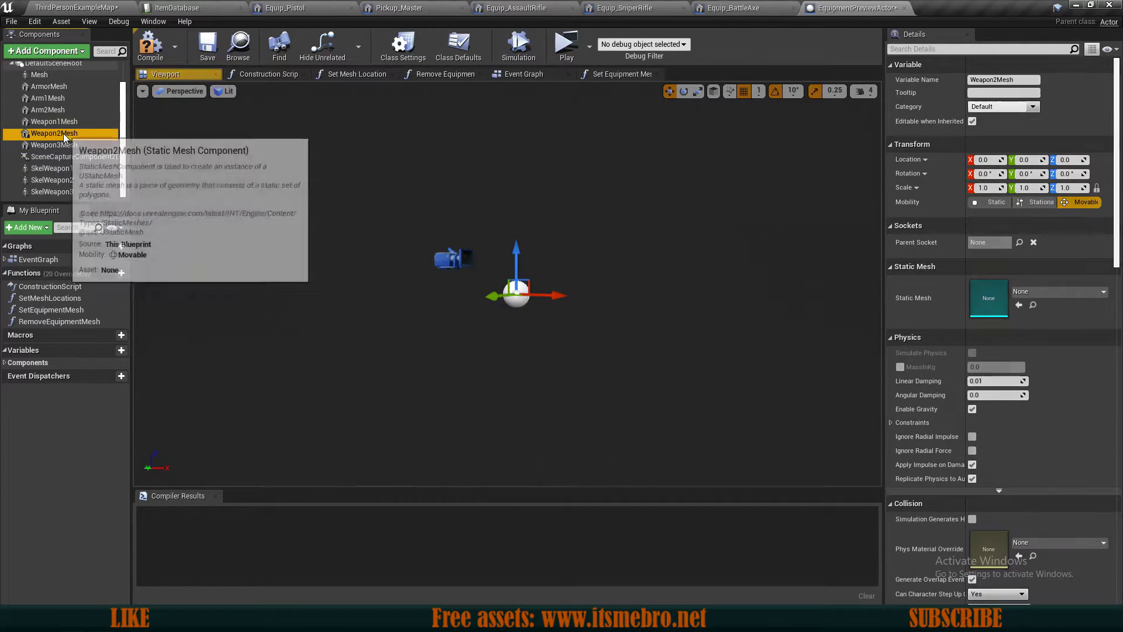
pyautogui.click(150, 46)
pyautogui.click(208, 45)
pyautogui.click(345, 74)
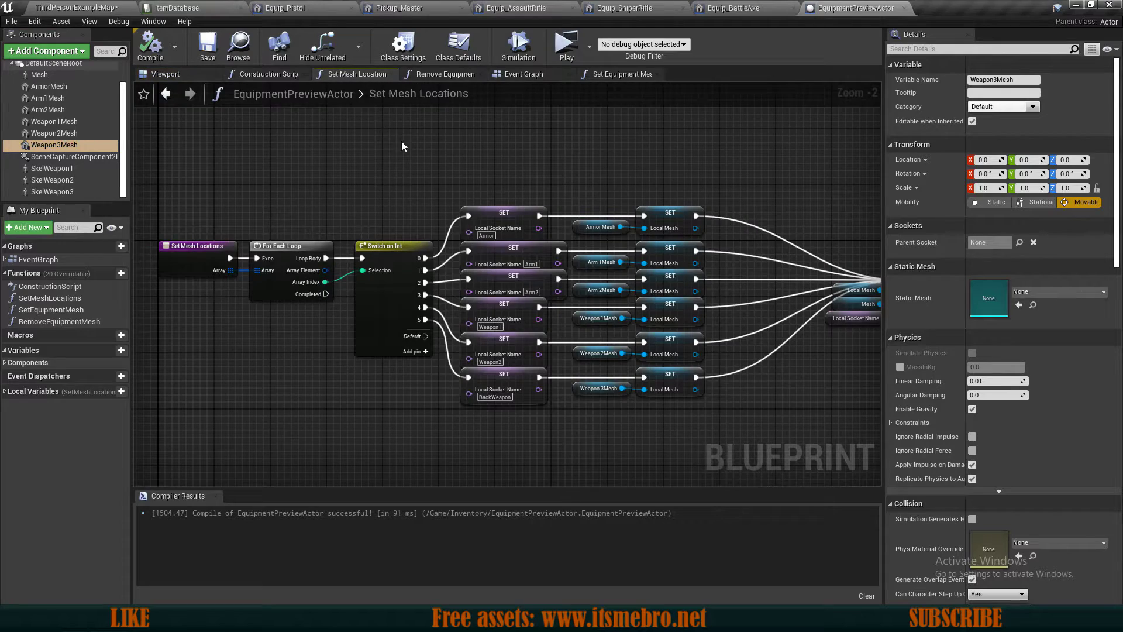